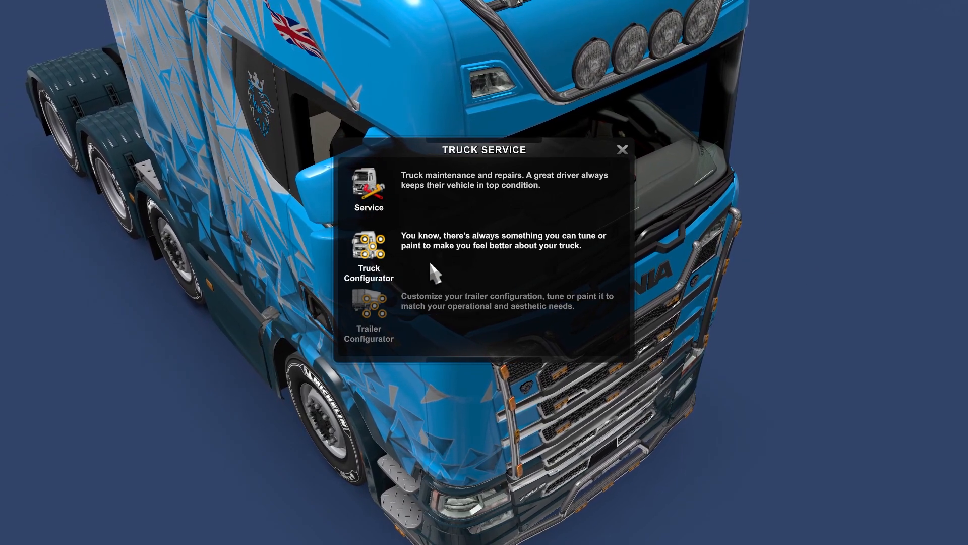
- Open the truck configurator's interior accessories and display the available dashboard sets
left_click(392, 249)
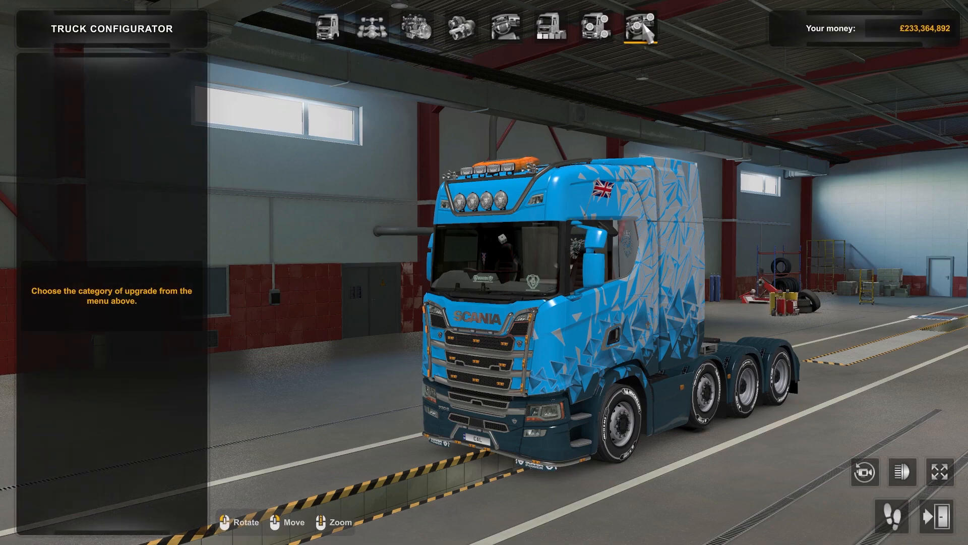
left_click(640, 31)
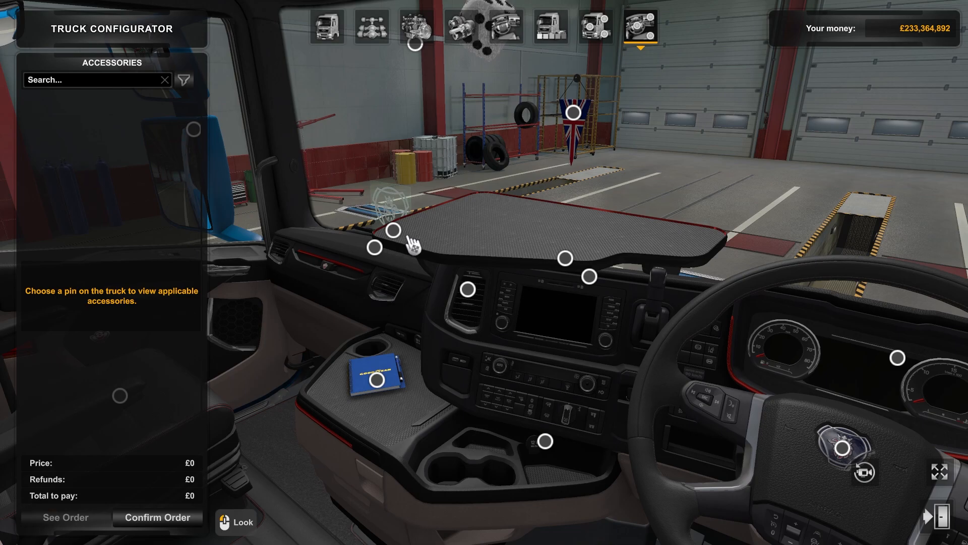
left_click(375, 247)
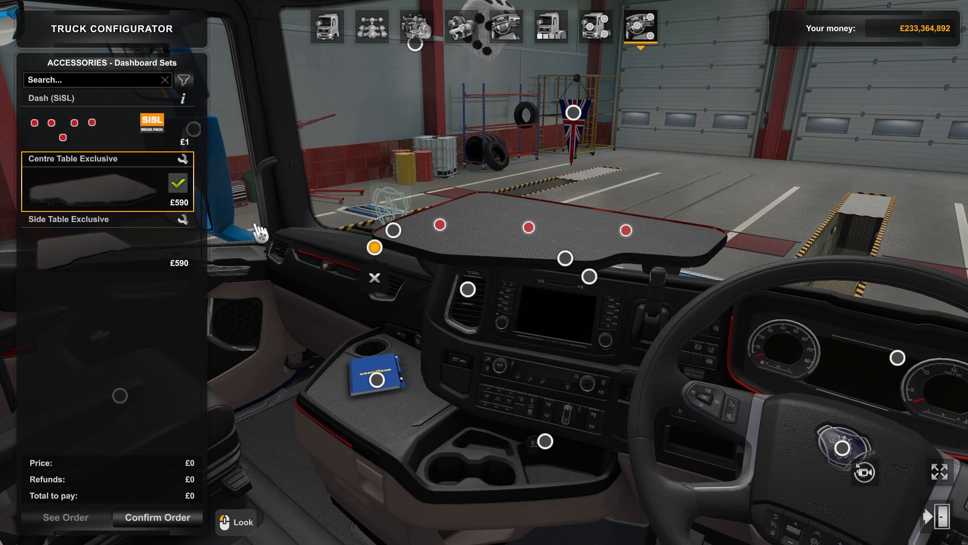
- Place the Color Mug - Orange on the middle slot of the centre table
left_click(529, 228)
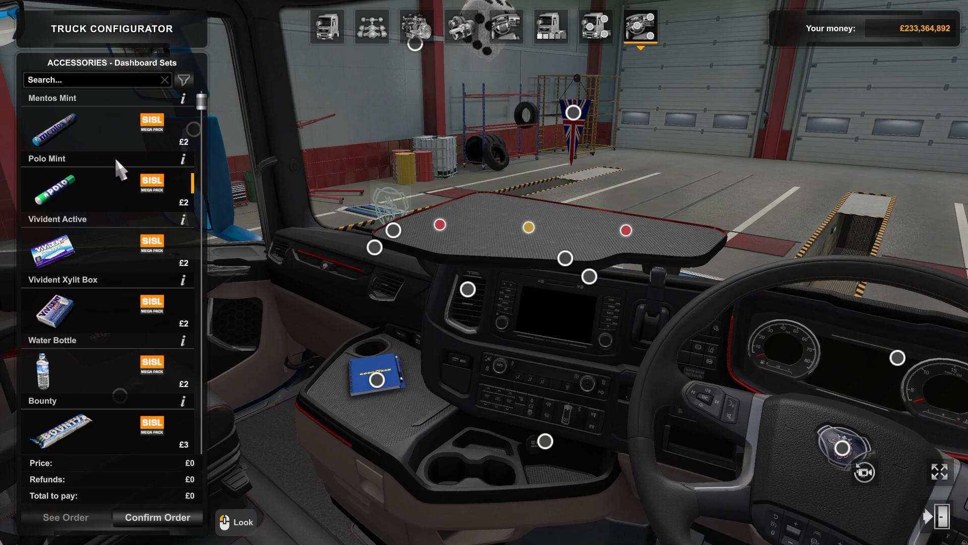
scroll(117, 152, "down", 10)
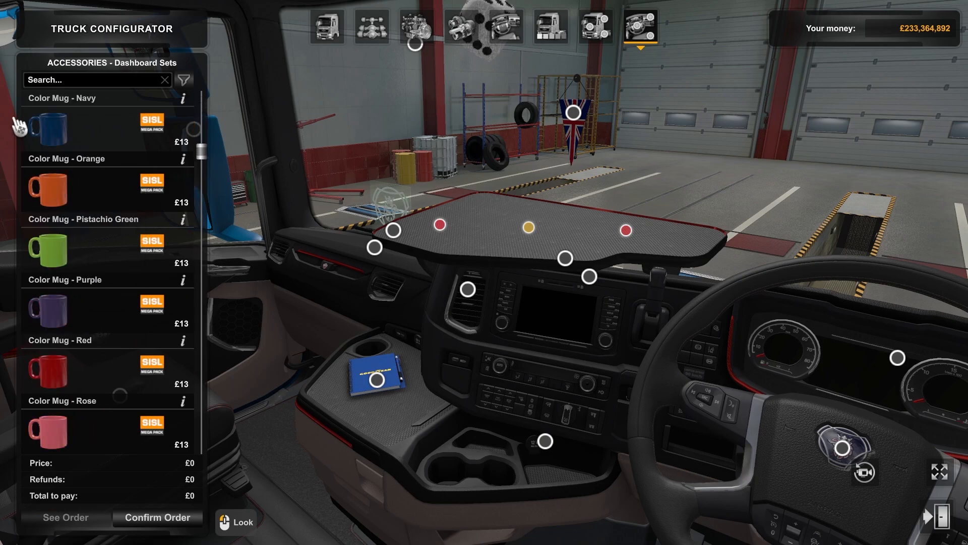
left_click(103, 198)
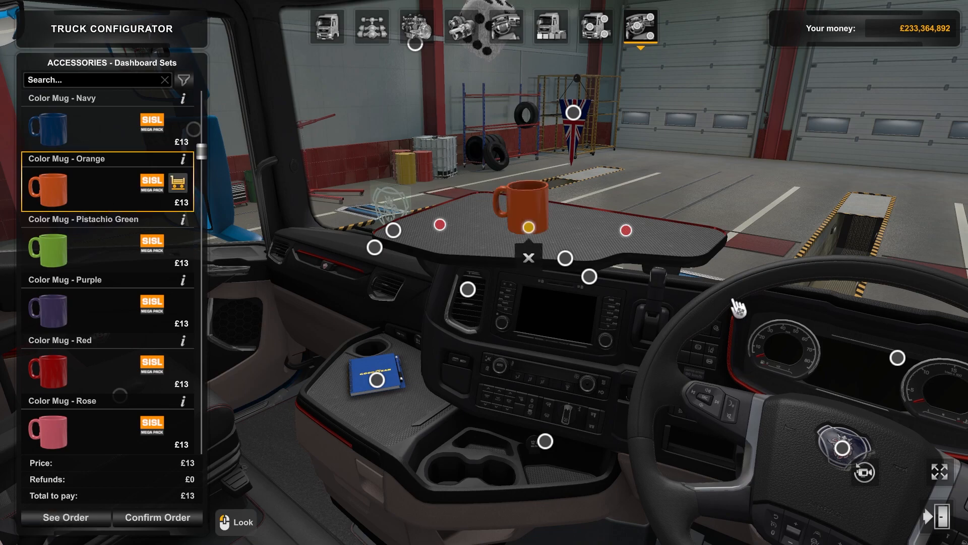
- Examine the orange mug's accessory entry in the developer console and remove the mug from the centre table
key("grave")
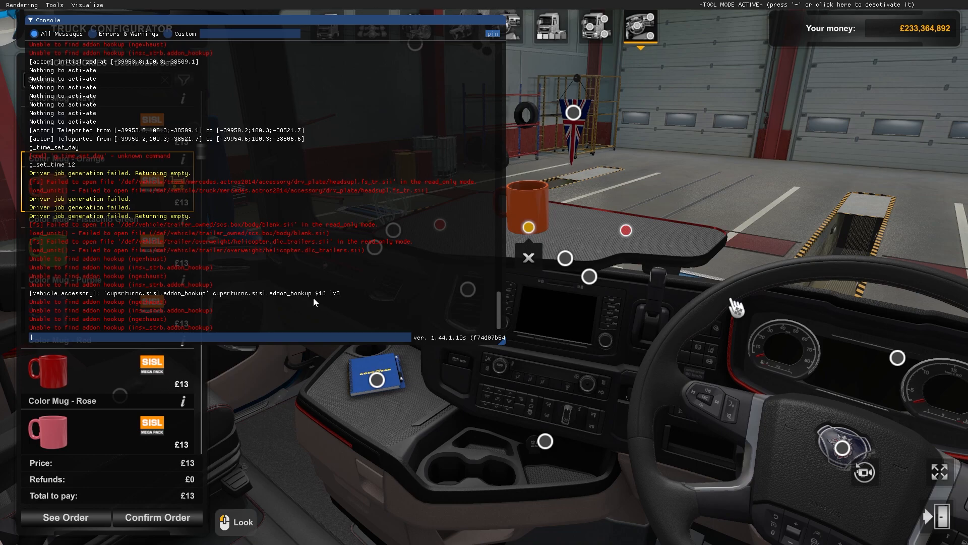
key("grave")
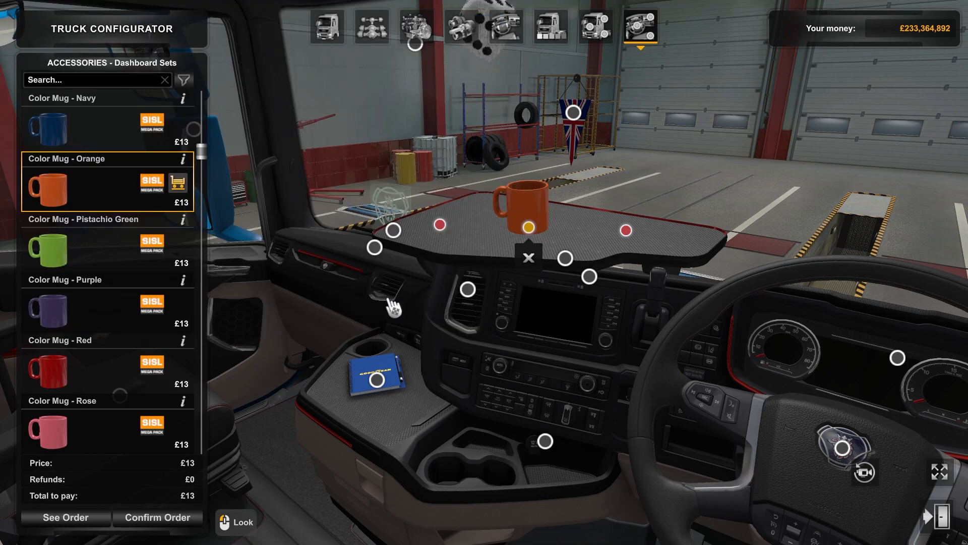
left_click(529, 259)
- Hang the MAN Pennant from the upper windshield slot two places before the British pennant
mouse_move(363, 325)
left_mouse_down()
mouse_move(402, 401)
mouse_move(629, 346)
left_mouse_up()
left_click(729, 234)
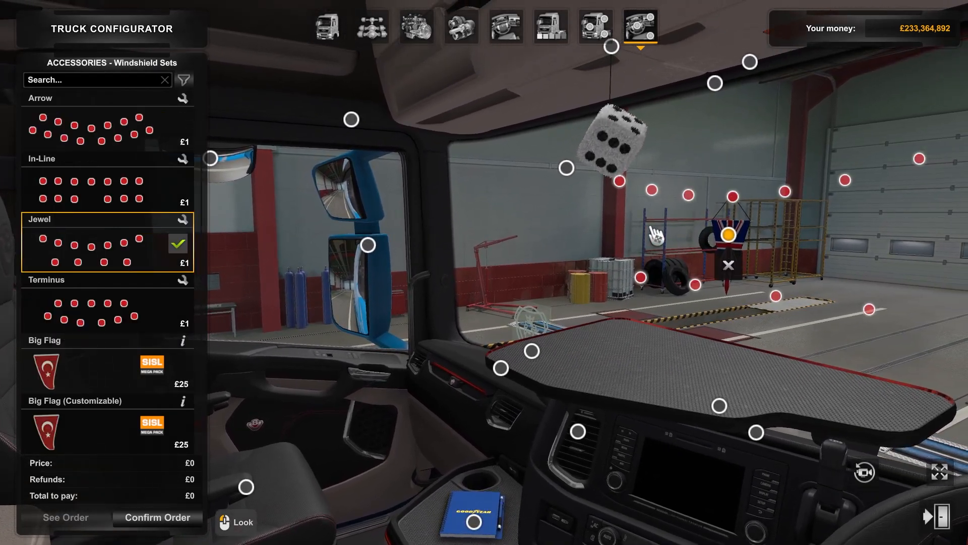
left_click(688, 195)
scroll(93, 201, "down", 10)
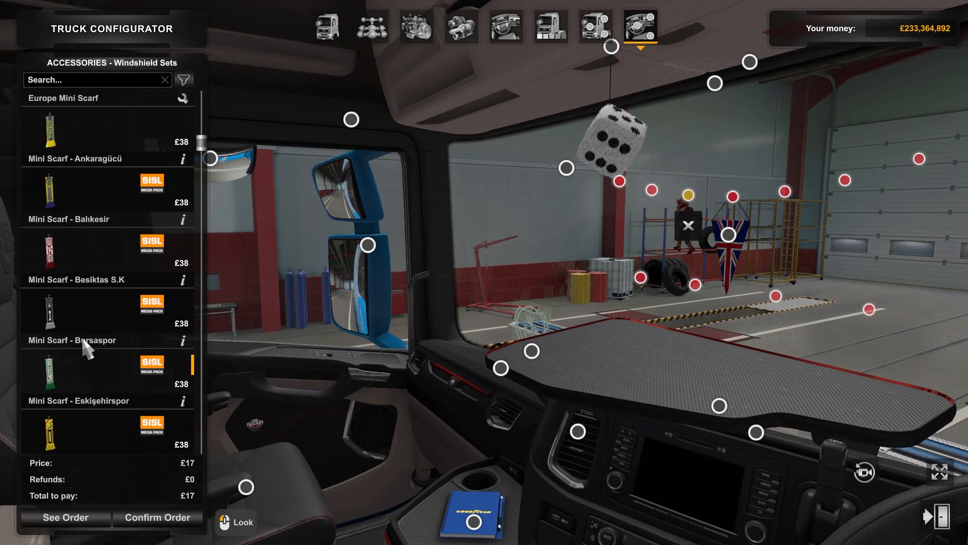
left_click(91, 312)
- Examine the MAN Pennant's accessory entry in the developer console and remove the pennant from the windshield
key("grave")
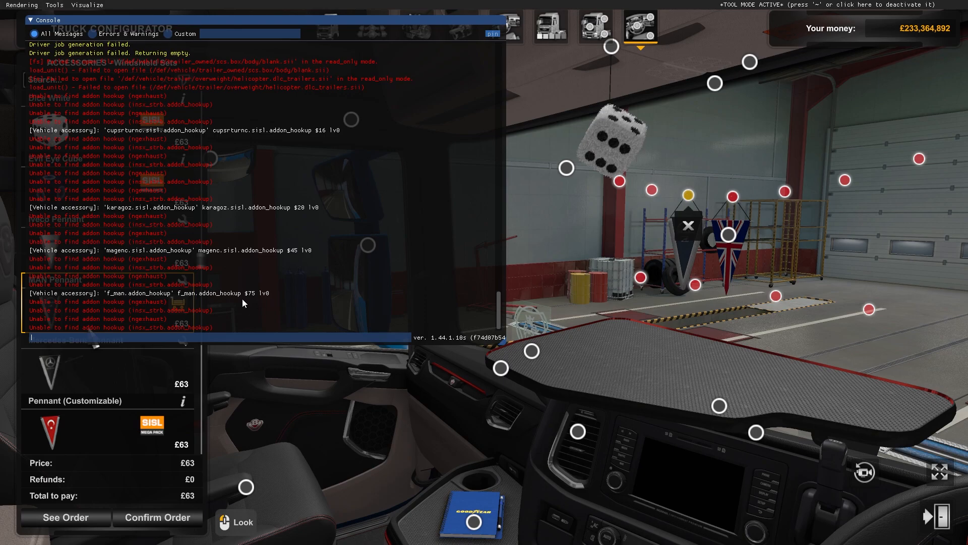
key("grave")
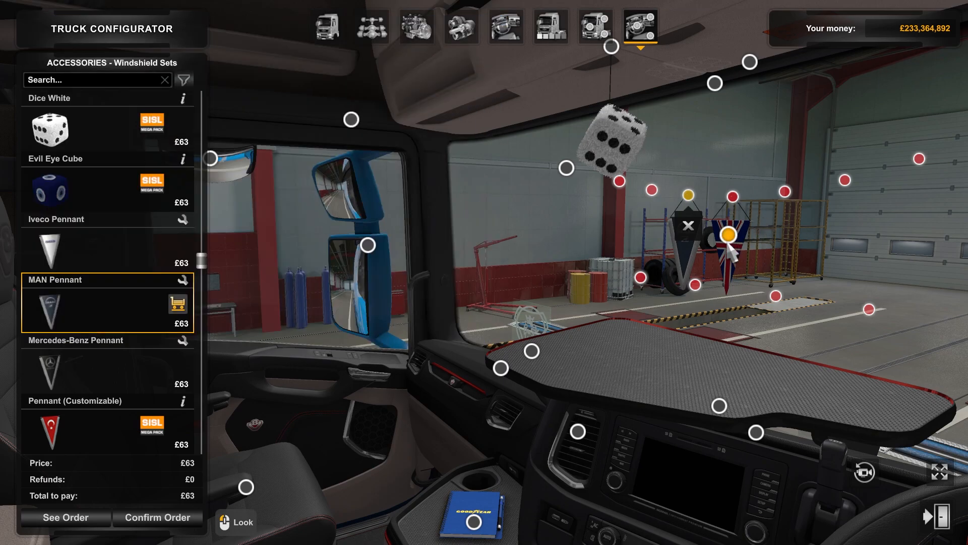
left_click(689, 225)
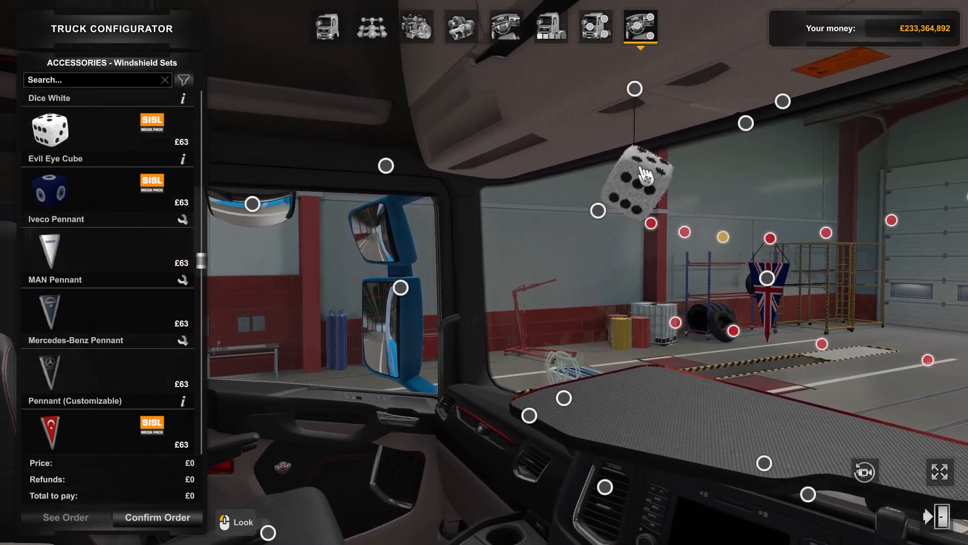
- Replace the hanging White Plush Cube by trying the Xmas Tree and the Globe (Old Style)
left_click(644, 175)
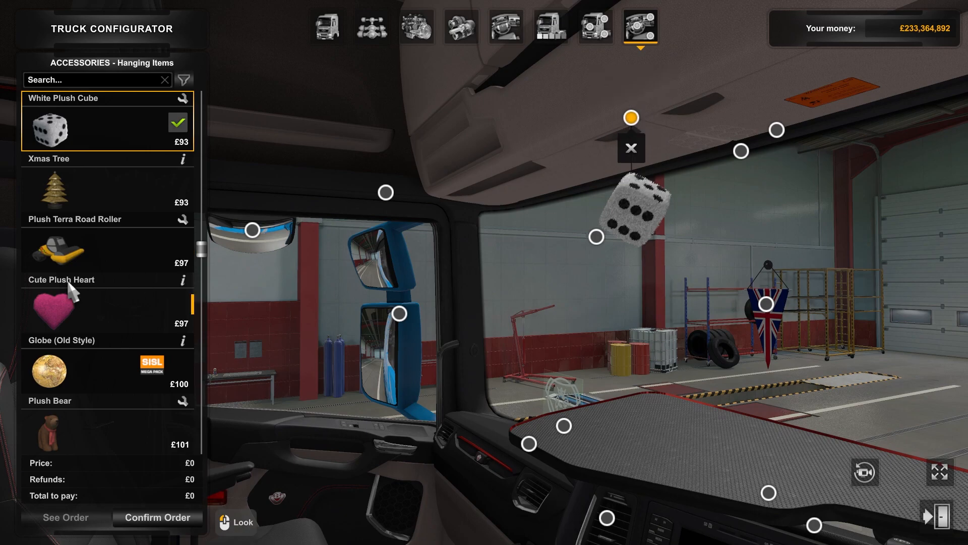
left_click(132, 197)
left_click(84, 359)
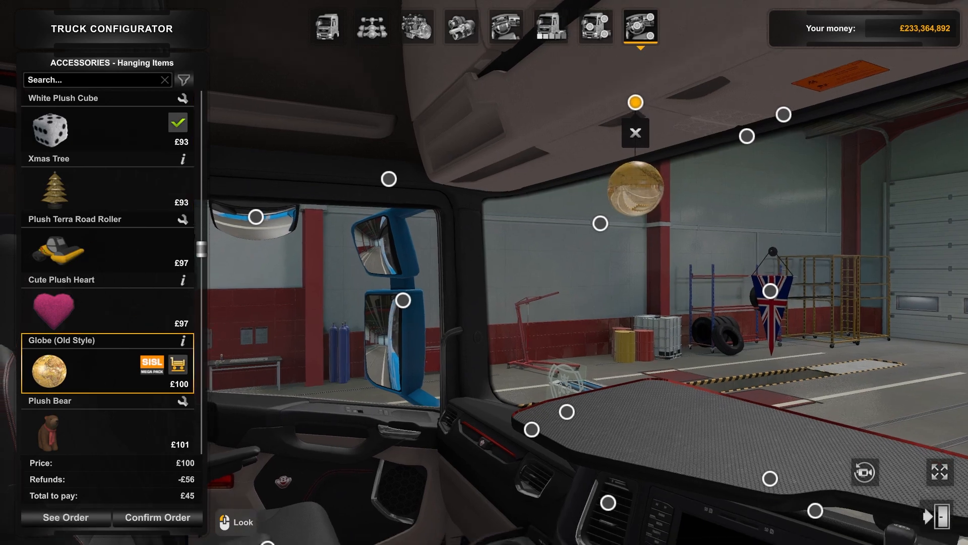
- Examine the globe's accessory path in a widened developer console and remove the hanging globe
key("grave")
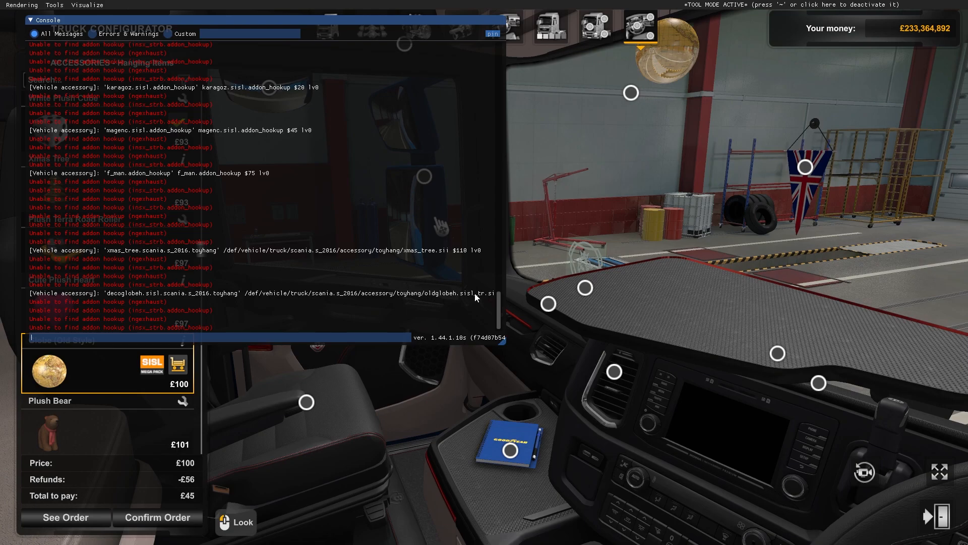
left_click_drag(501, 335, 538, 339)
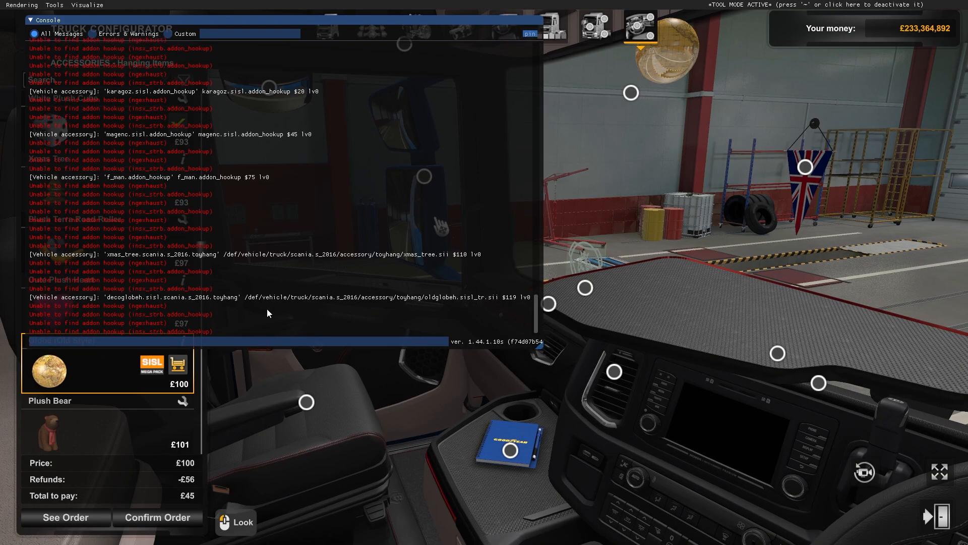
key("grave")
left_click_drag(441, 227, 598, 195)
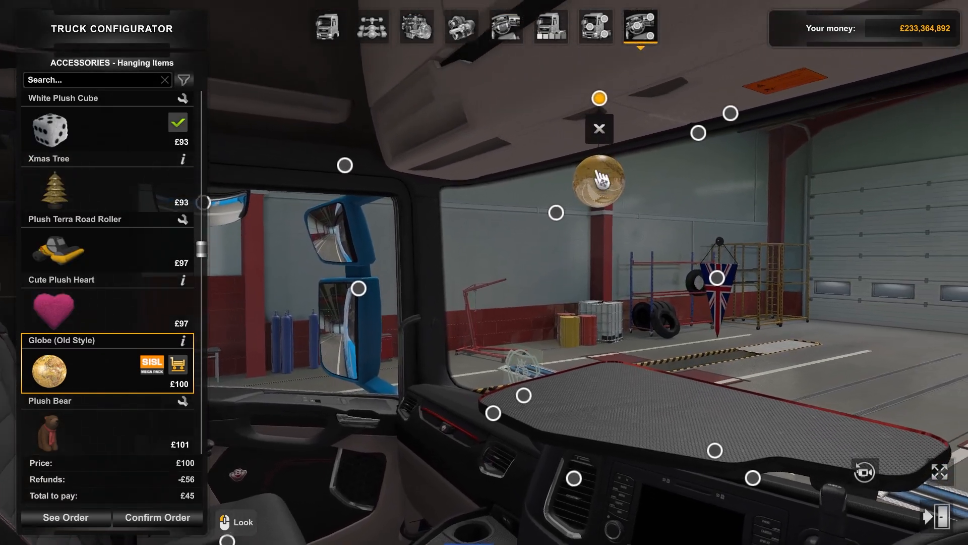
left_click(585, 151)
- Browse the accessories offered for the passenger seat
left_click_drag(583, 156, 339, 407)
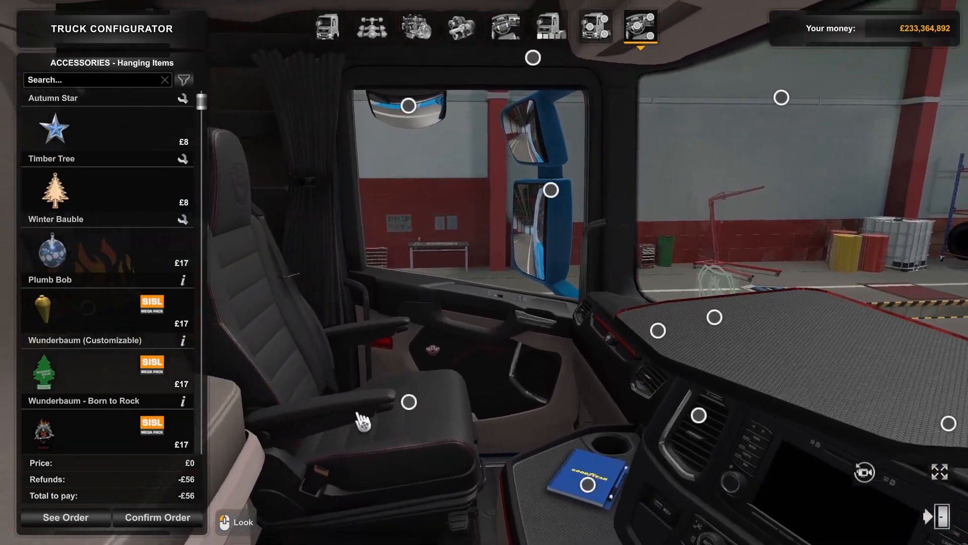
left_click_drag(571, 297, 477, 229)
left_click(498, 216)
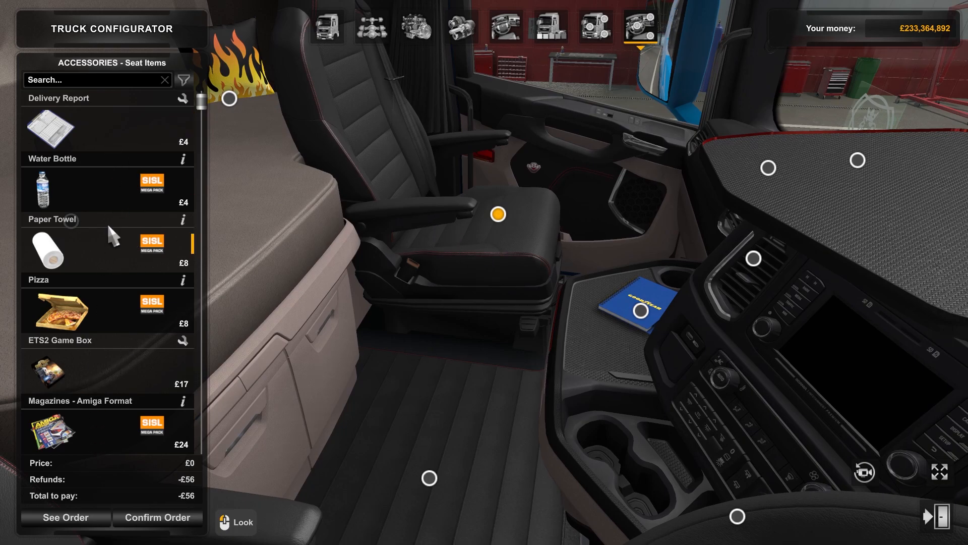
scroll(110, 338, "down", 10)
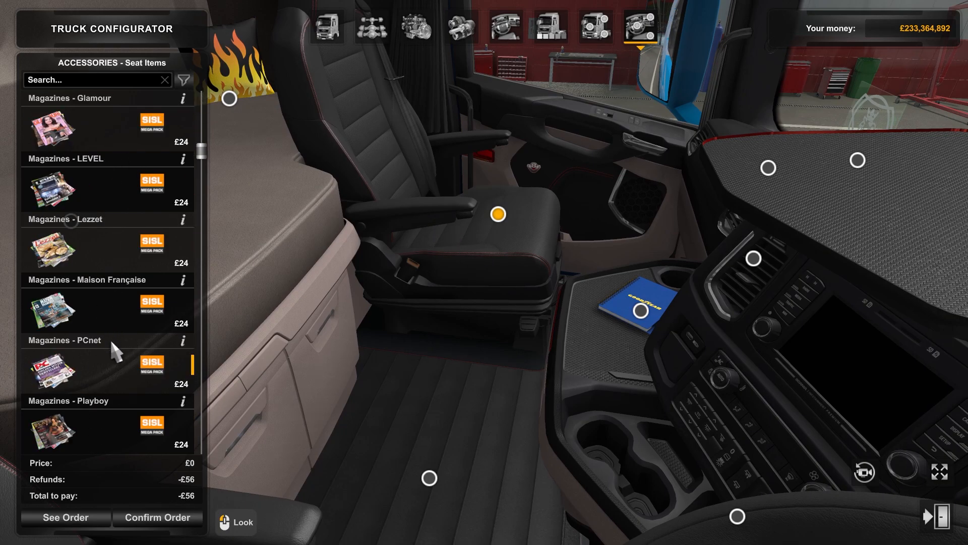
- Replace the Goodyear Notebook on the centre console with the Yesteryear Teddy Bear
left_click(432, 476)
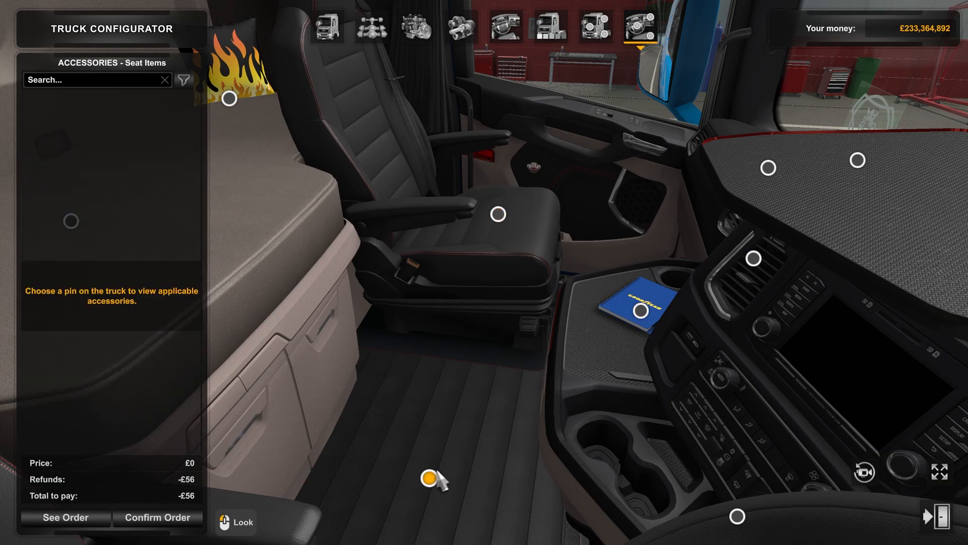
left_click(641, 310)
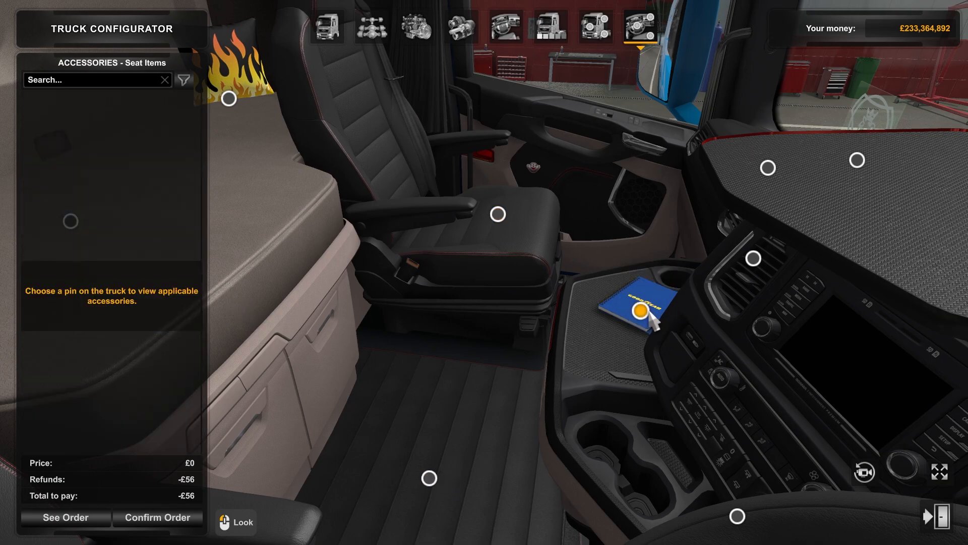
left_click(101, 247)
- Display the accessories offered for the bed
left_click_drag(402, 324, 346, 359)
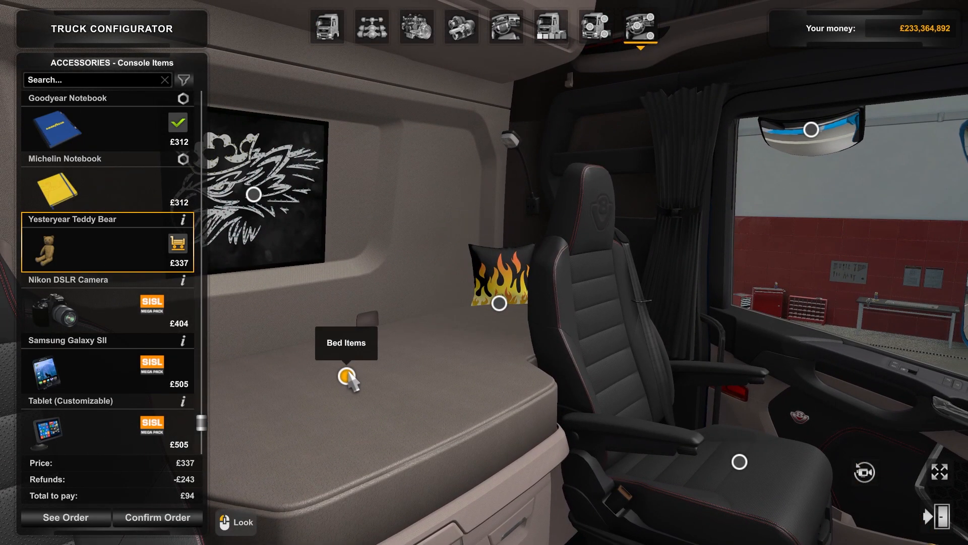
left_click(347, 376)
left_click_drag(333, 348, 225, 268)
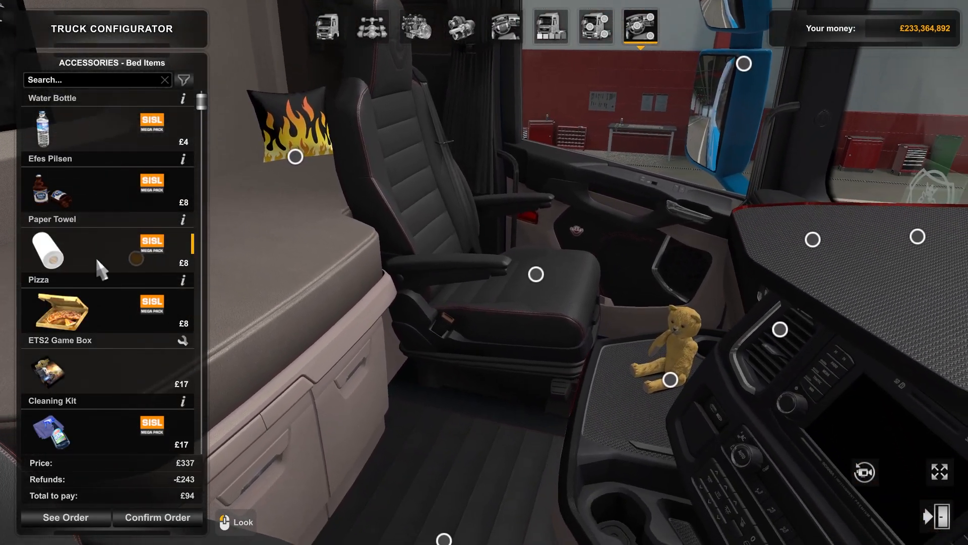
- Search the centre floor items for "box" and place the Hand-Delivery Cargo Boxes on the cab floor
left_click_drag(489, 419, 465, 352)
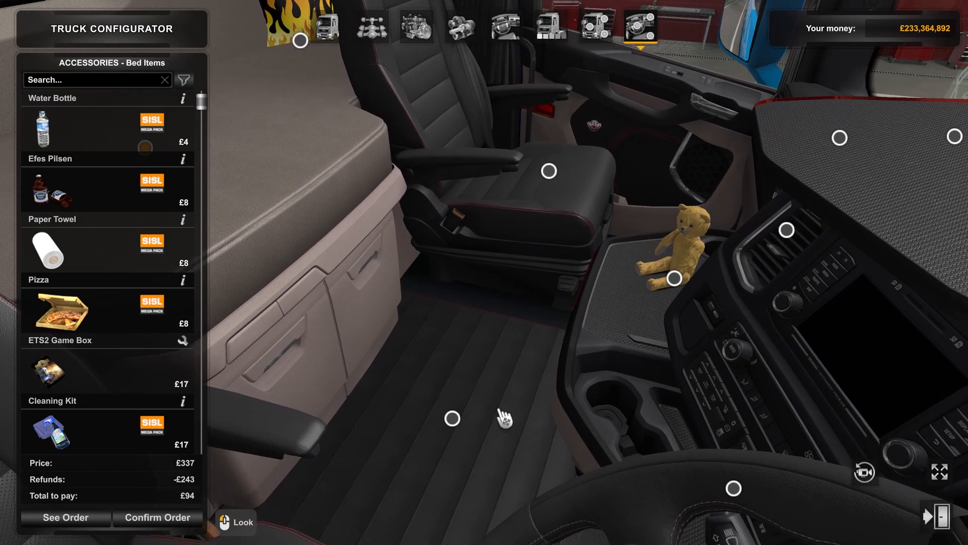
left_click_drag(547, 335, 232, 188)
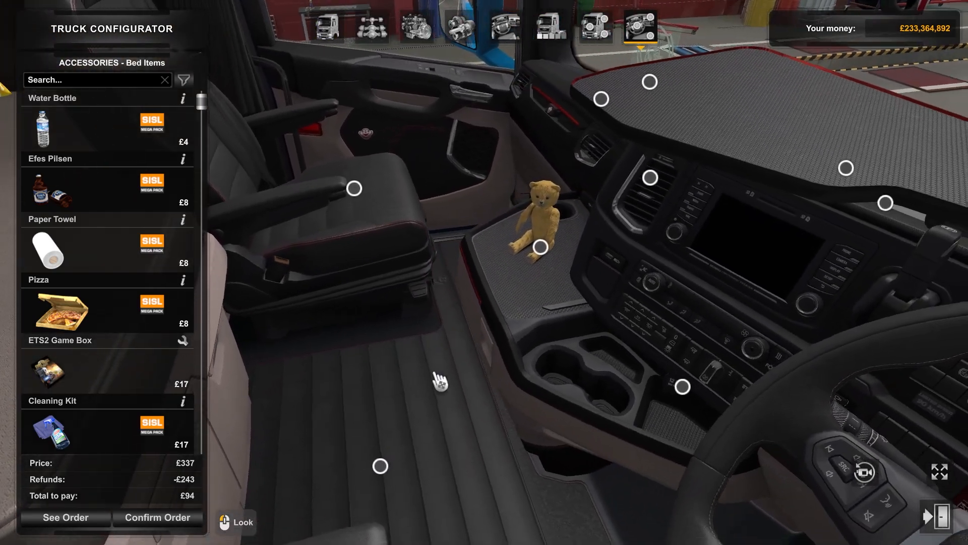
left_click(379, 467)
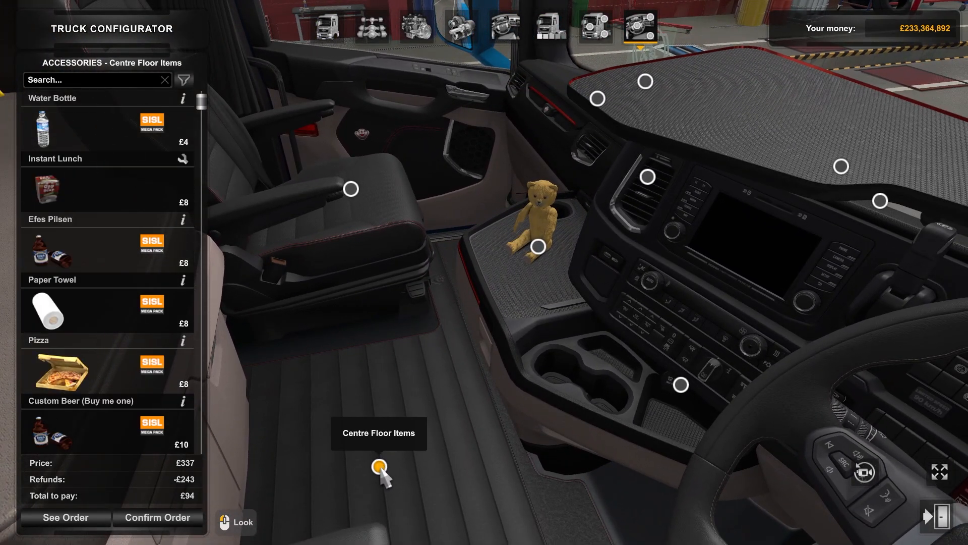
left_click(71, 79)
type("box")
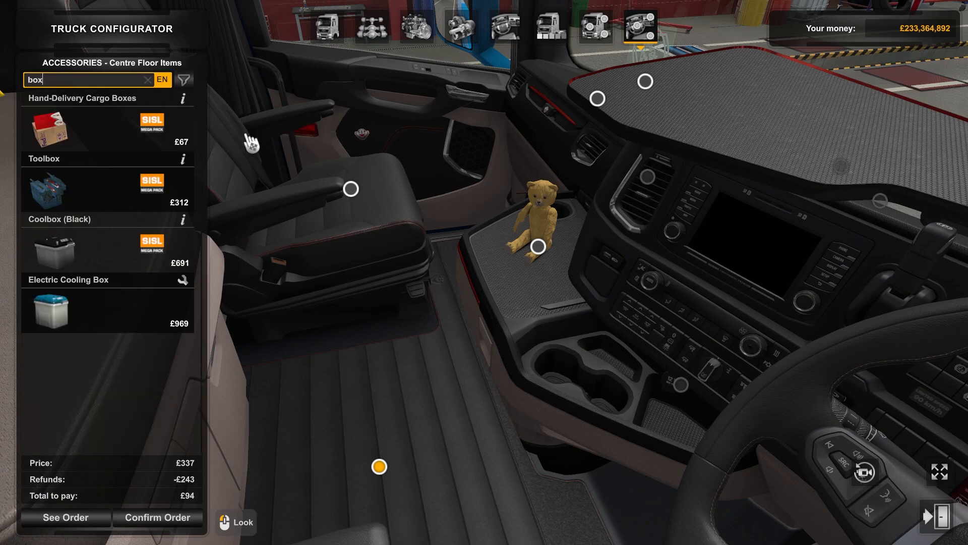
left_click(58, 135)
left_click_drag(321, 129, 111, 102)
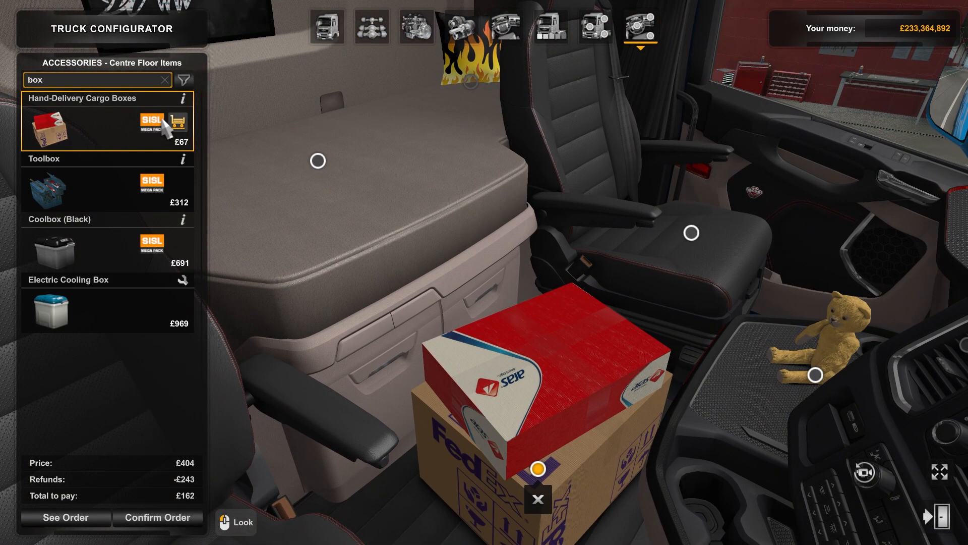
- Examine the cargo boxes' accessory path in the developer console and remove the boxes from the floor
key("grave")
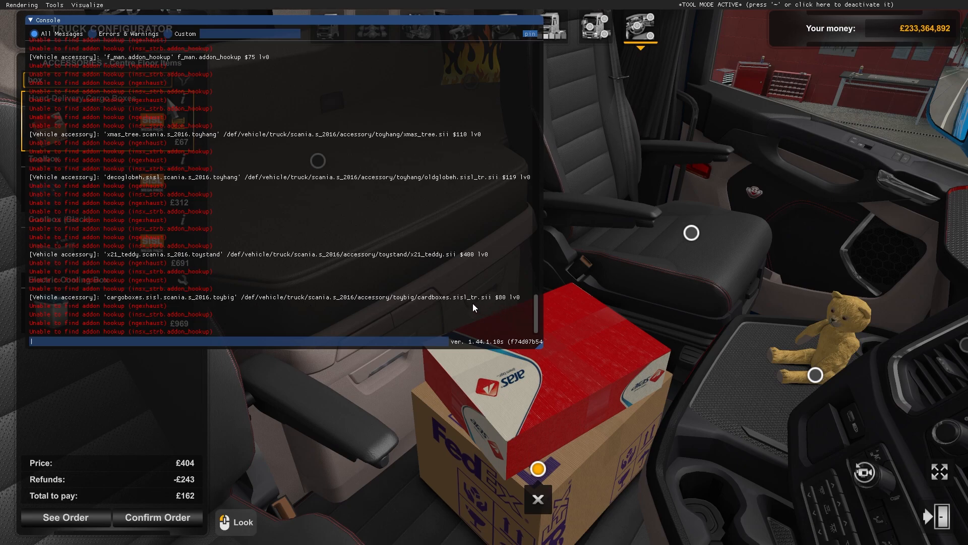
key("grave")
left_click(538, 499)
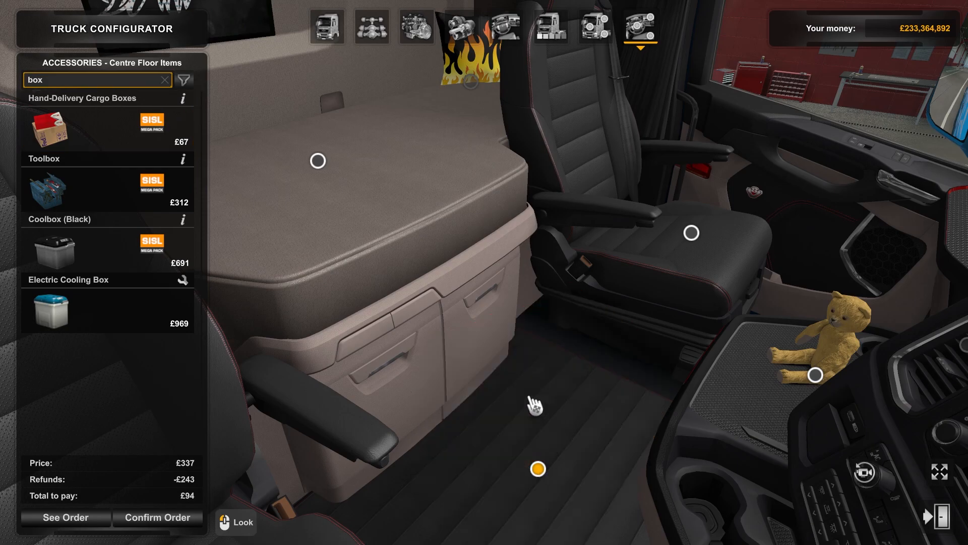
- Clear the accessory search and display the windshield sets
left_click_drag(539, 497, 600, 444)
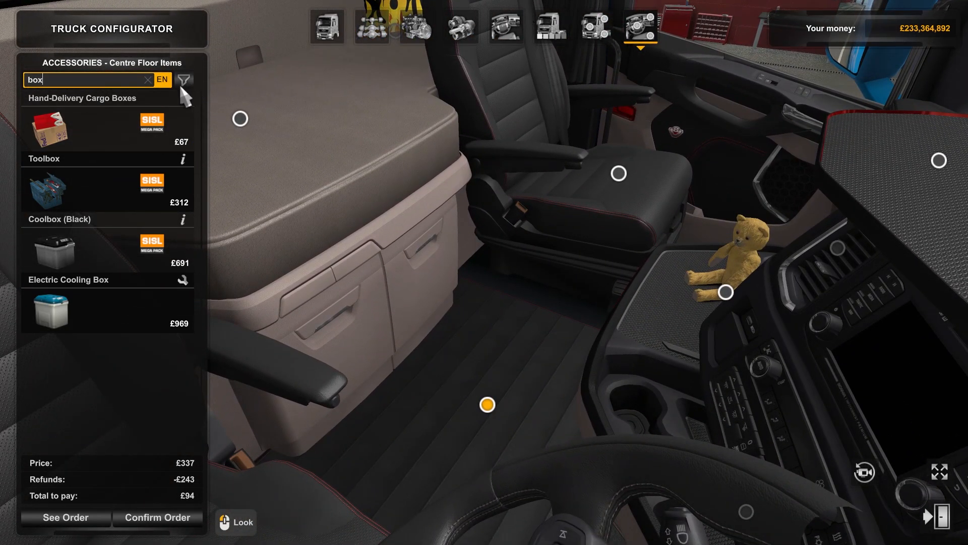
left_click(165, 79)
left_click_drag(252, 122, 602, 254)
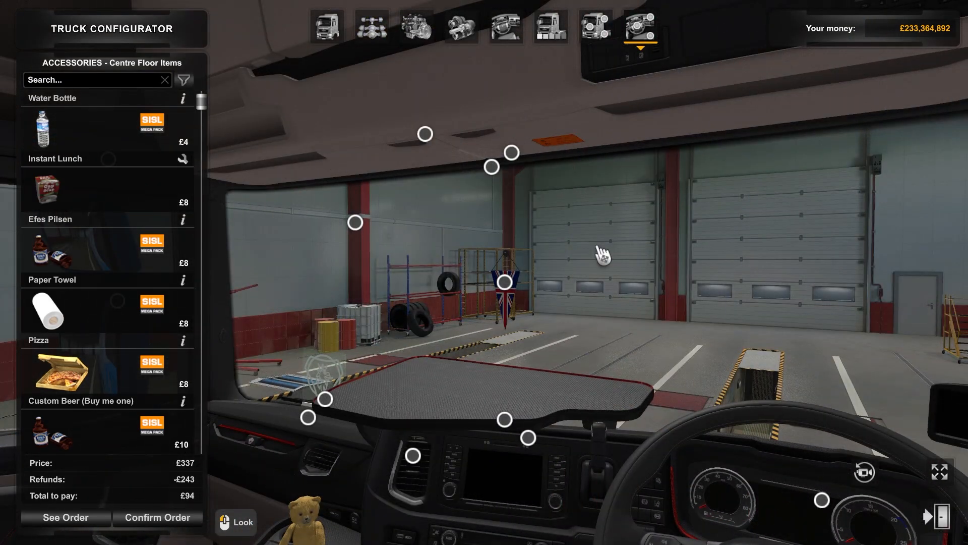
left_click(506, 282)
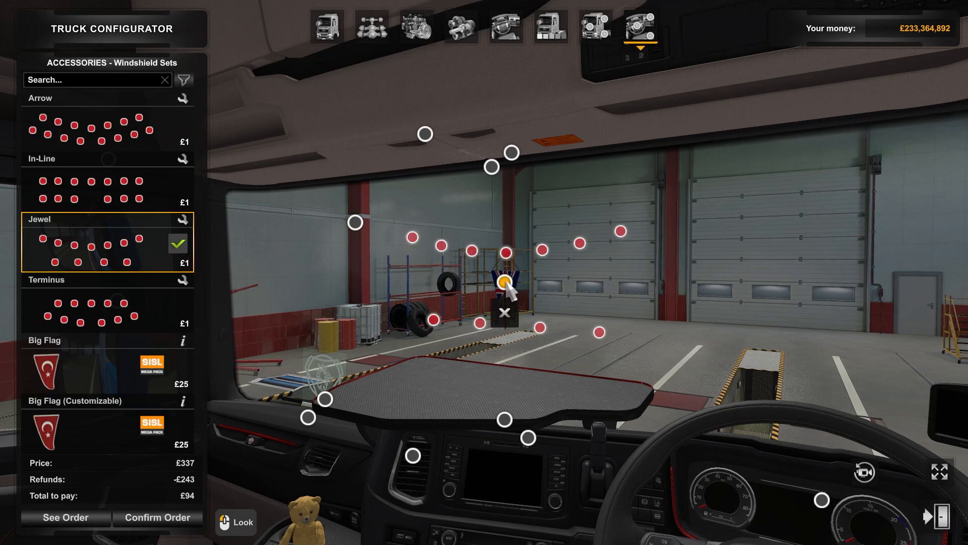
- Try the In-Line windshield set, switch back to Jewel, and examine both sets' accessory paths in the developer console
left_click(104, 199)
left_click(63, 228)
key("grave")
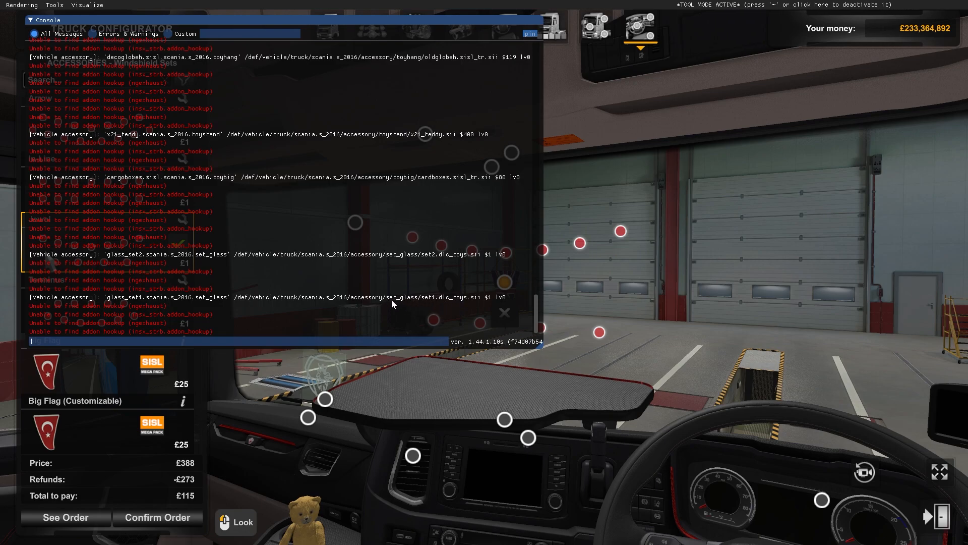
key("grave")
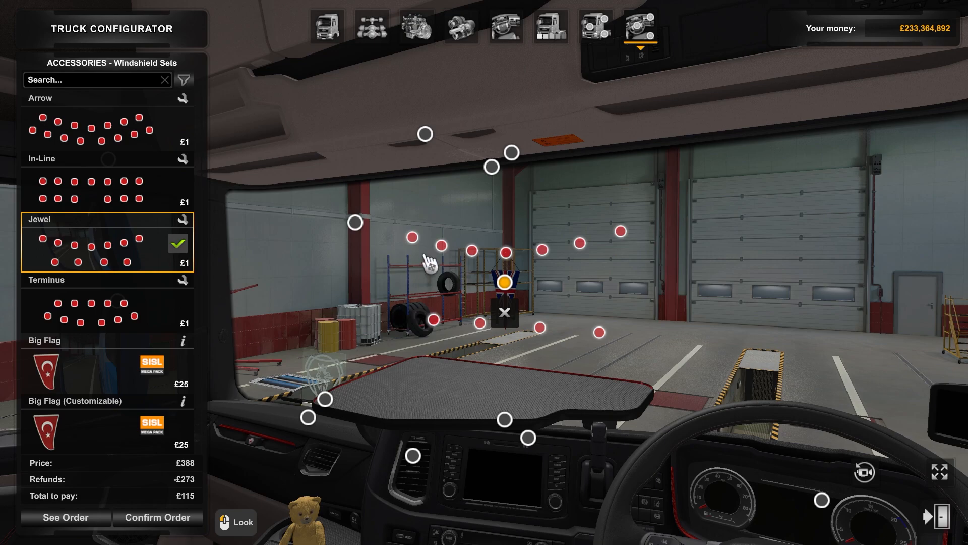
- Hang Minion 01 on the windshield hook just beside the central pennant and examine its entry in the developer console
left_click(542, 249)
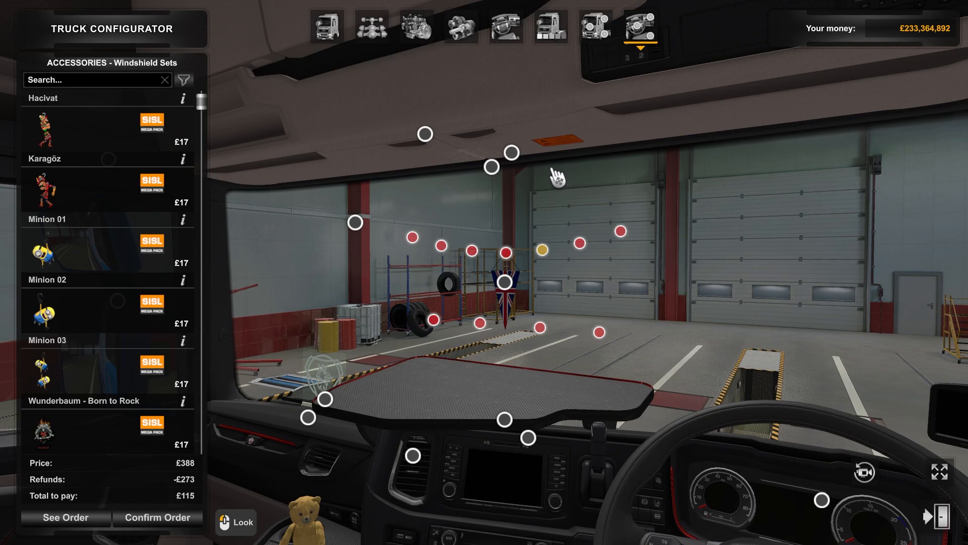
left_click(104, 228)
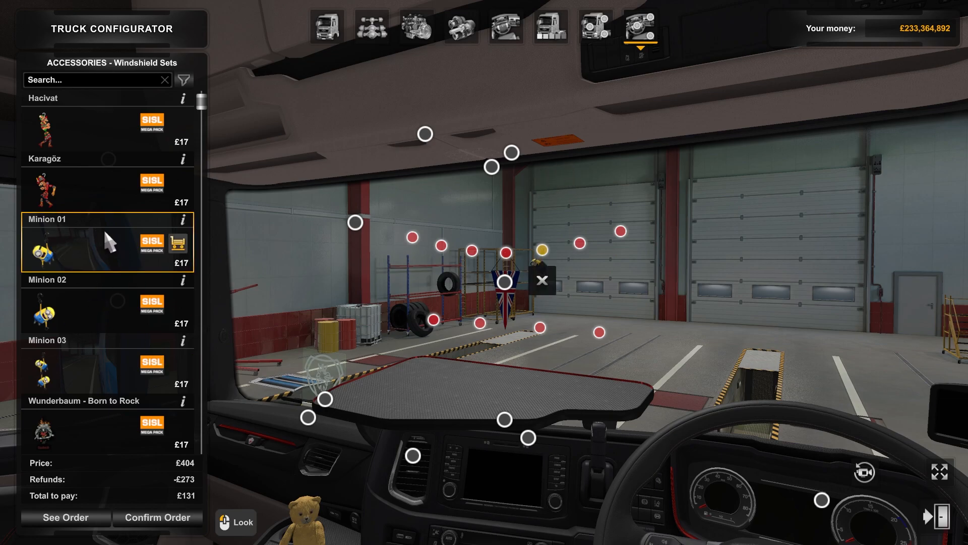
key("grave")
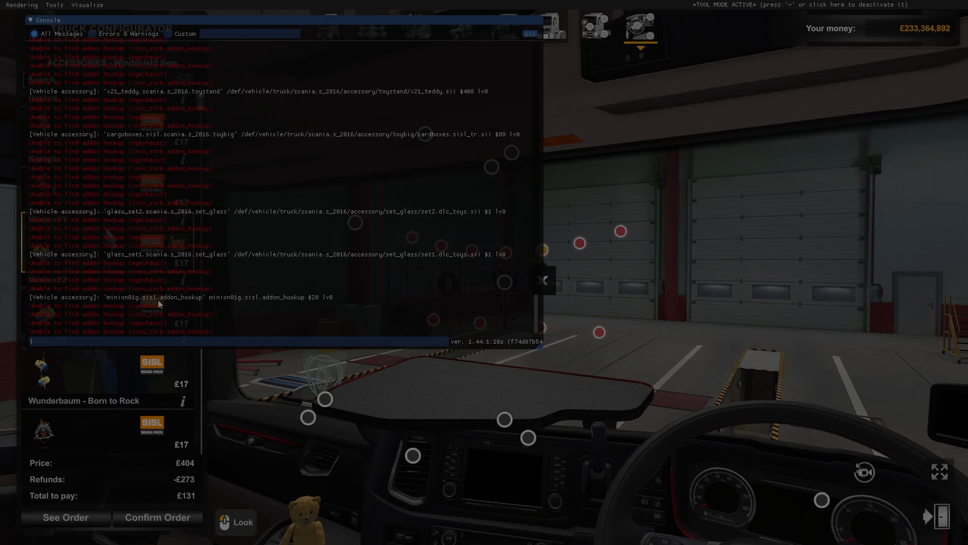
key("grave")
- Confirm the truck order, leave the truck service, and review the logged accessory entries in the developer console
left_click_drag(545, 390, 427, 523)
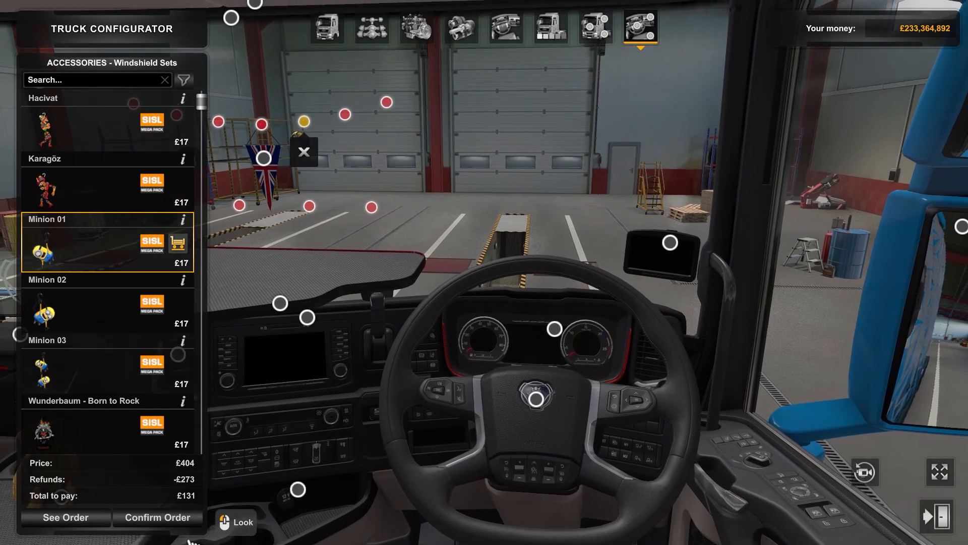
left_click(179, 520)
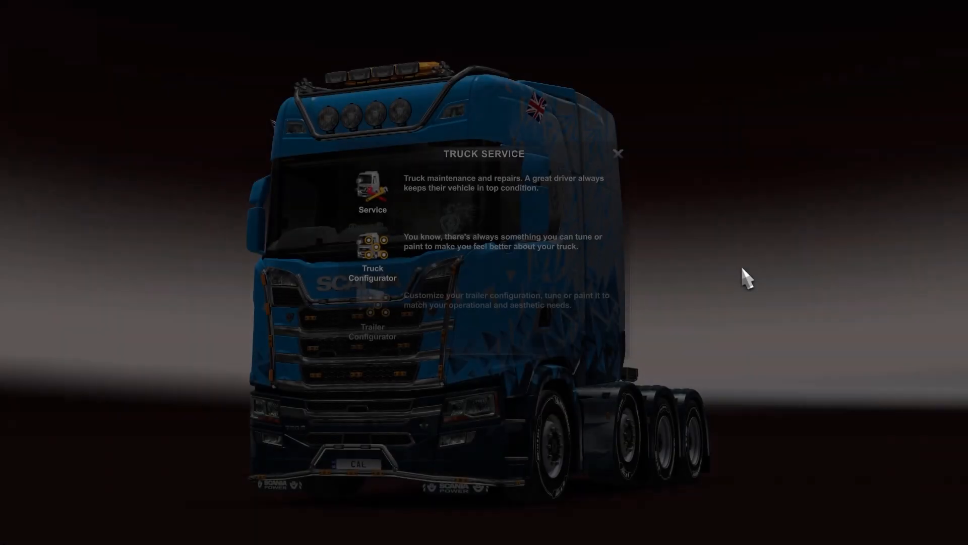
left_click(625, 157)
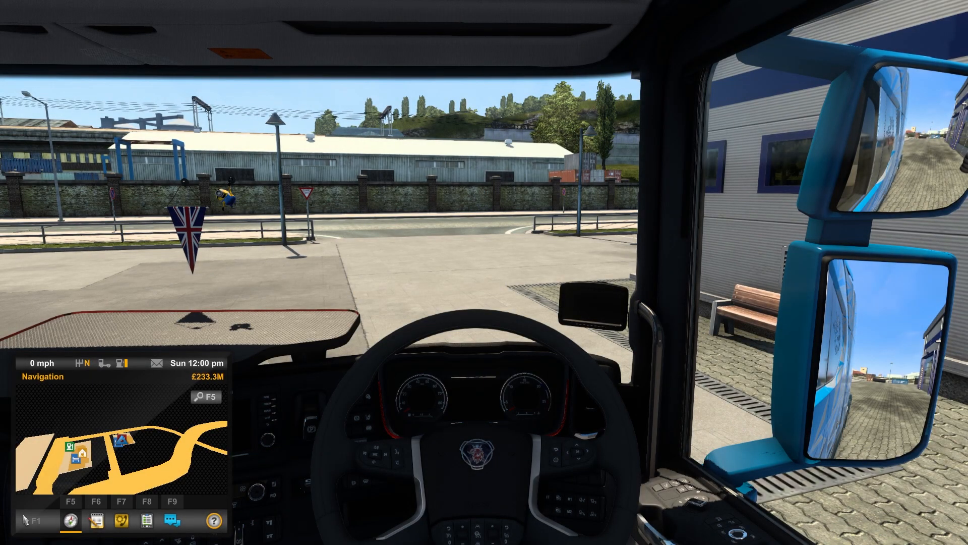
key("grave")
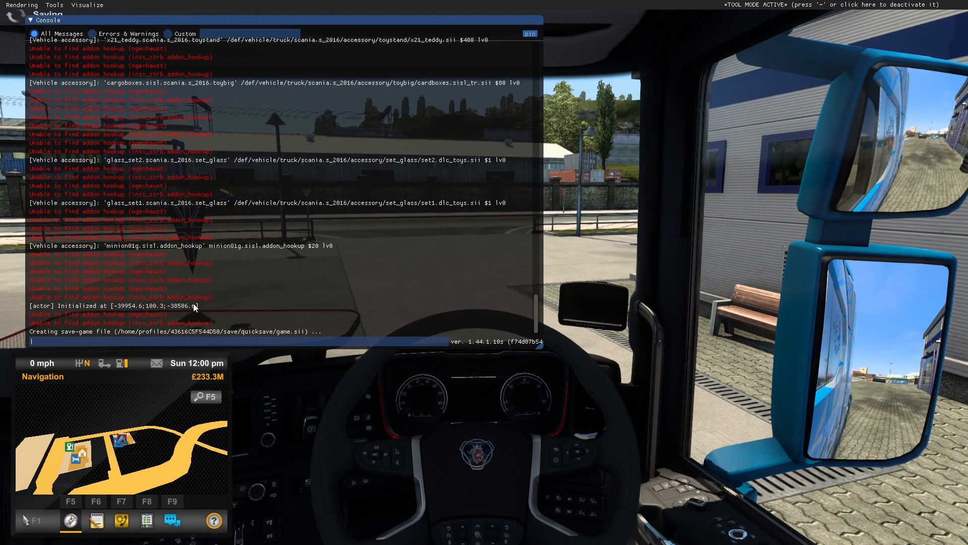
key("grave")
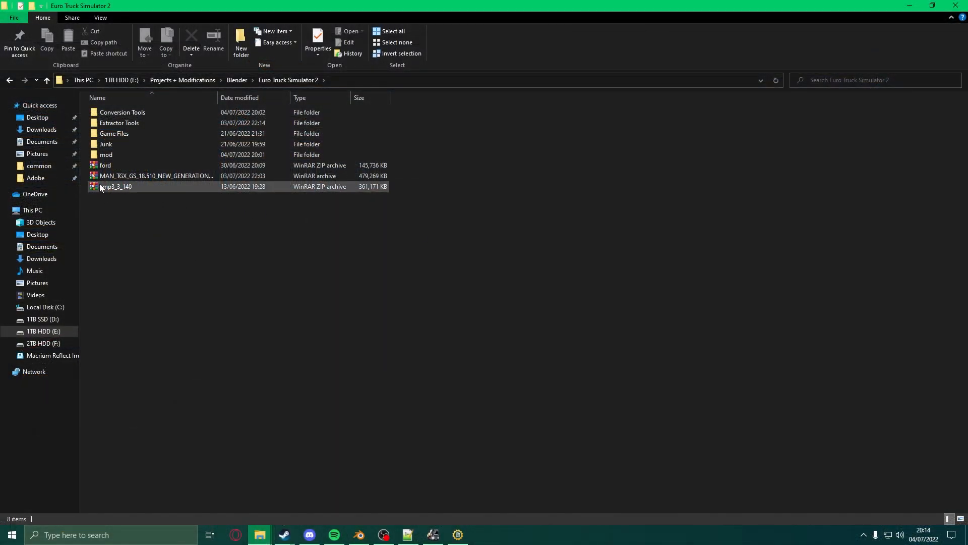
- Open the smp3_3_140 archive from the Euro Truck Simulator 2 project folder and go to def\vehicle\truck
left_click(138, 186)
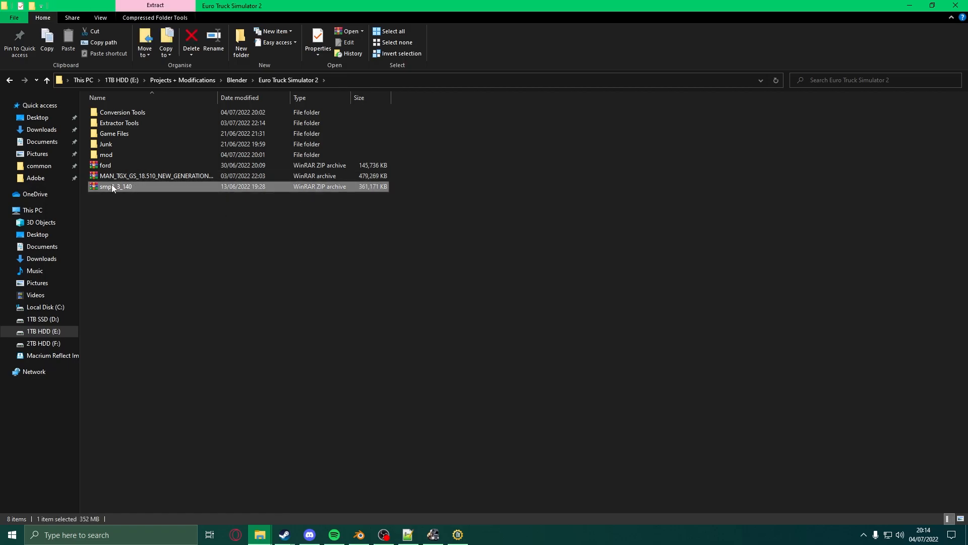
double_click(113, 186)
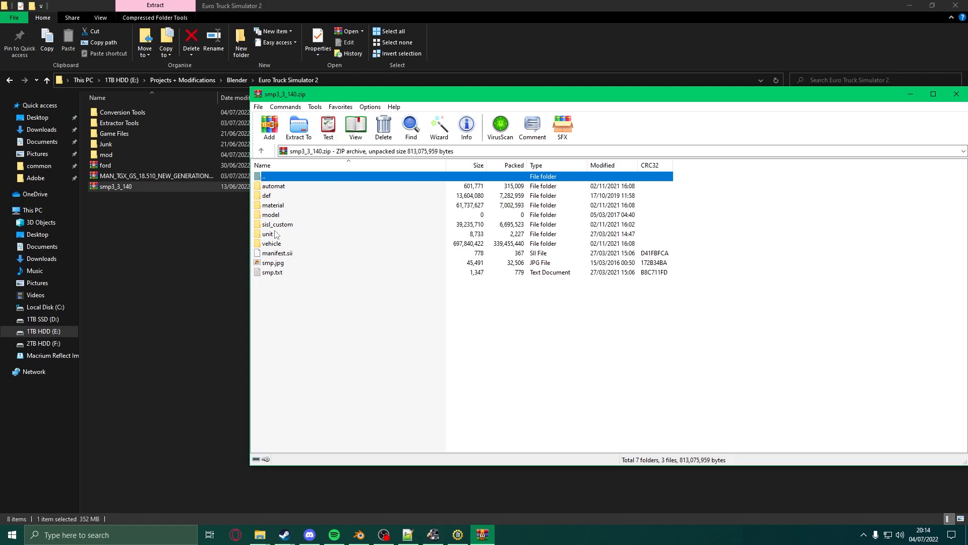
double_click(262, 197)
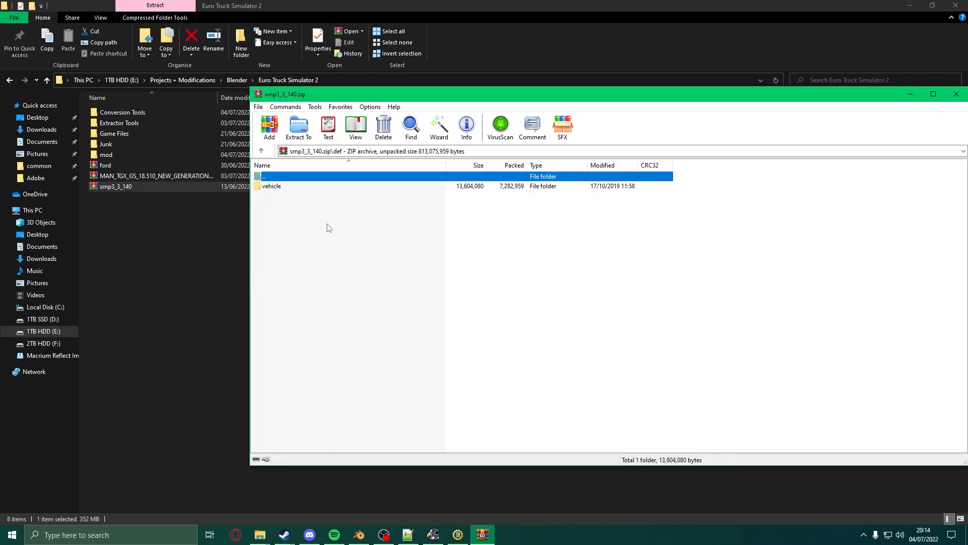
double_click(303, 189)
double_click(273, 215)
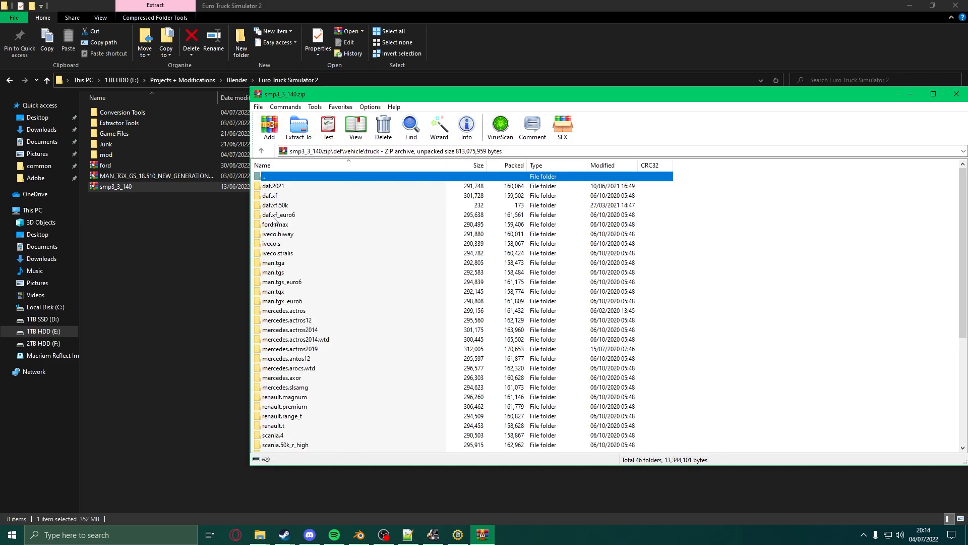
- Go to the scania.s_2016\accessory\toybig folder inside the archive
scroll(297, 404, "down", 6)
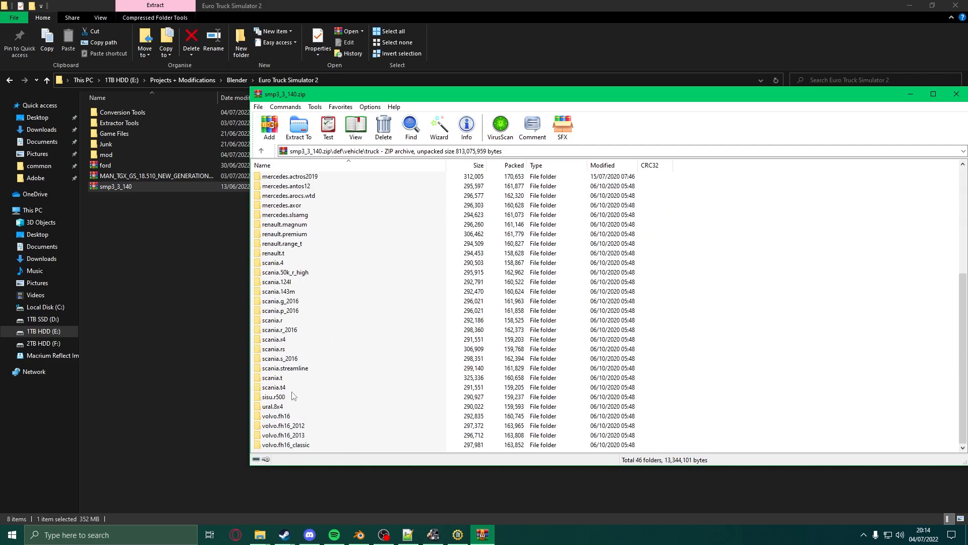
left_click(302, 360)
double_click(302, 359)
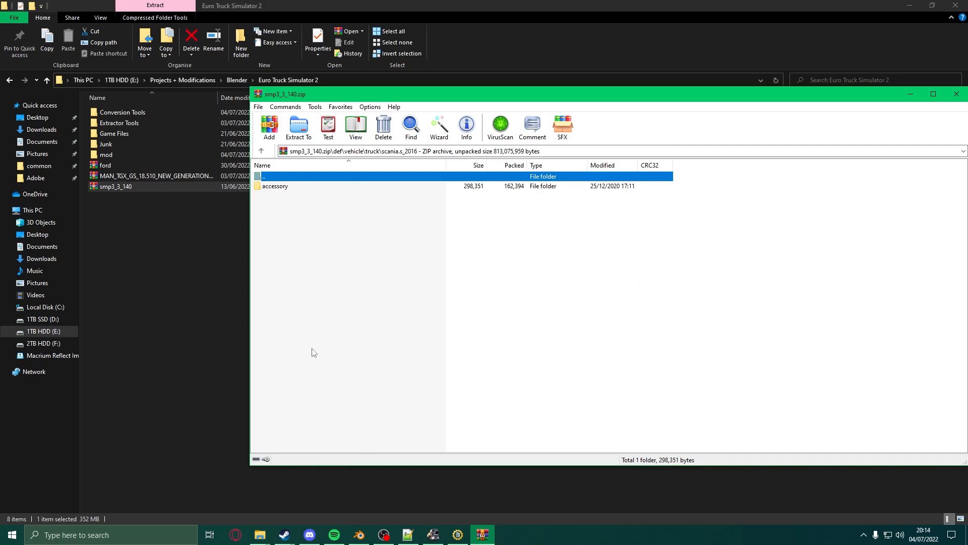
double_click(319, 187)
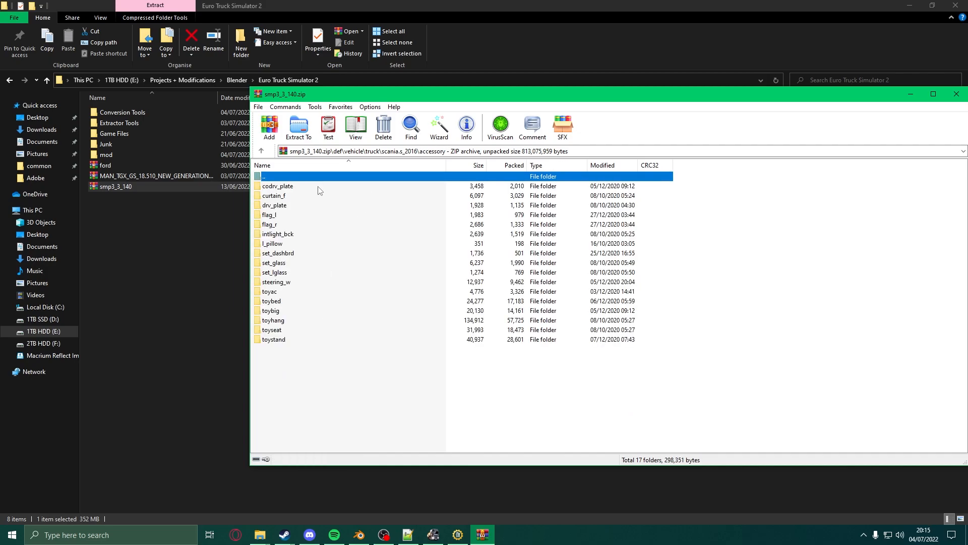
double_click(271, 310)
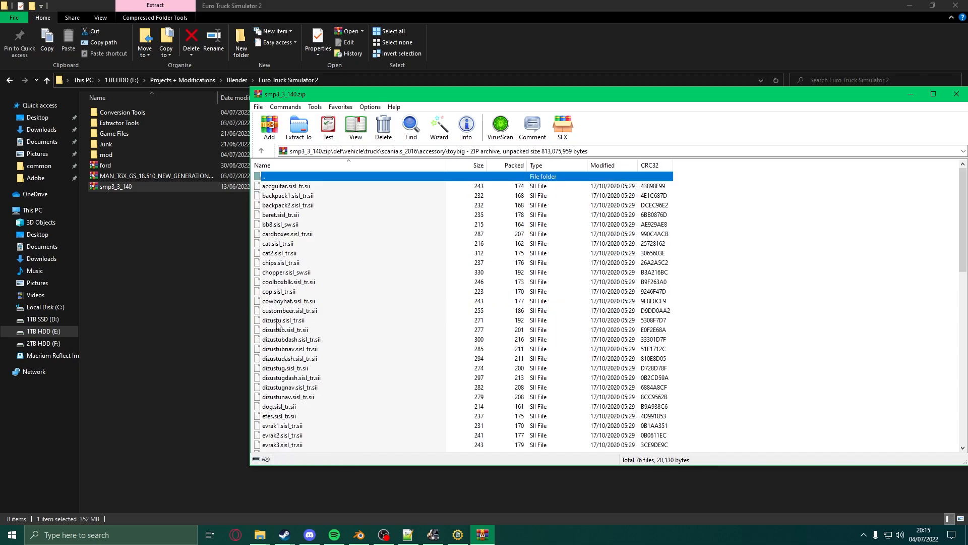
- Open cardboxes.sisl_tr.sii from the archive in Notepad++ and close the duplicate copy of the file
left_click(276, 235)
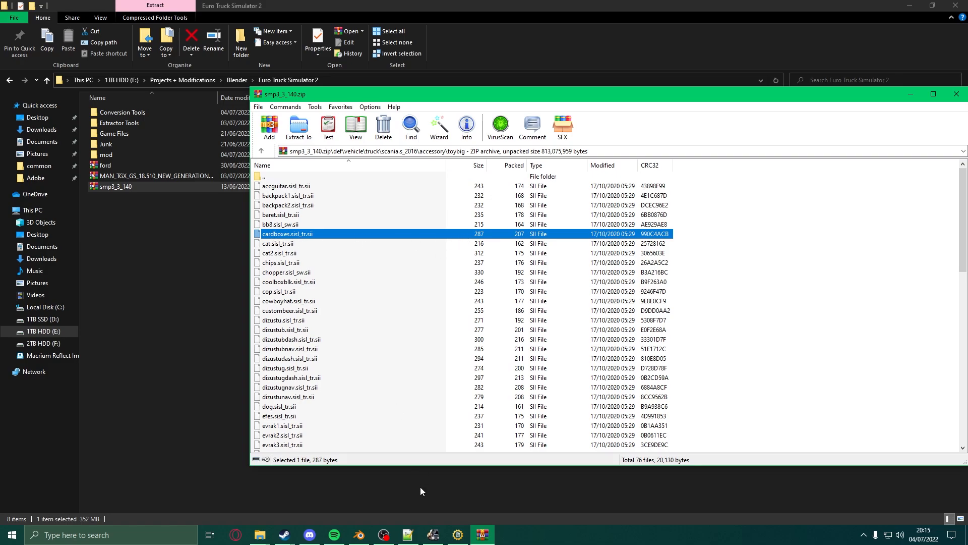
left_click_drag(556, 94, 302, 66)
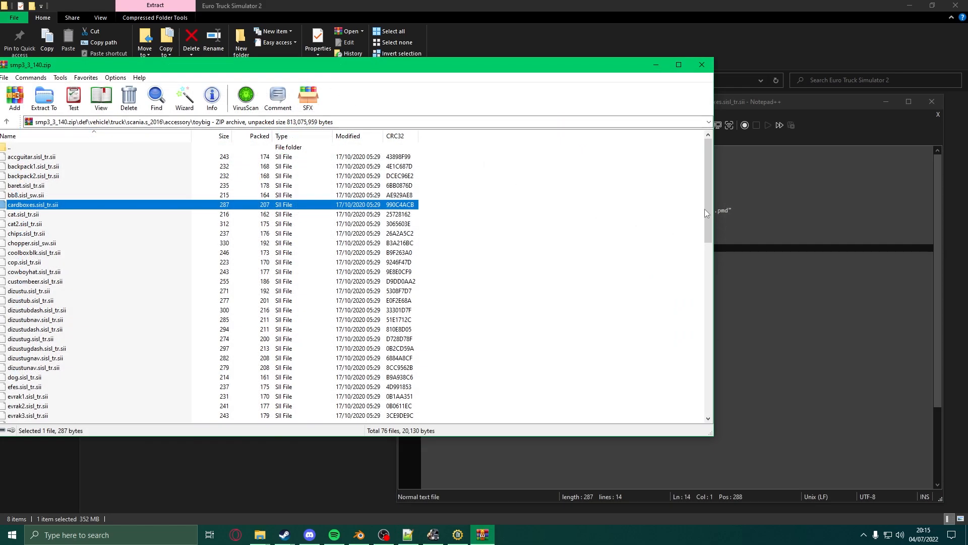
left_click_drag(32, 205, 748, 331)
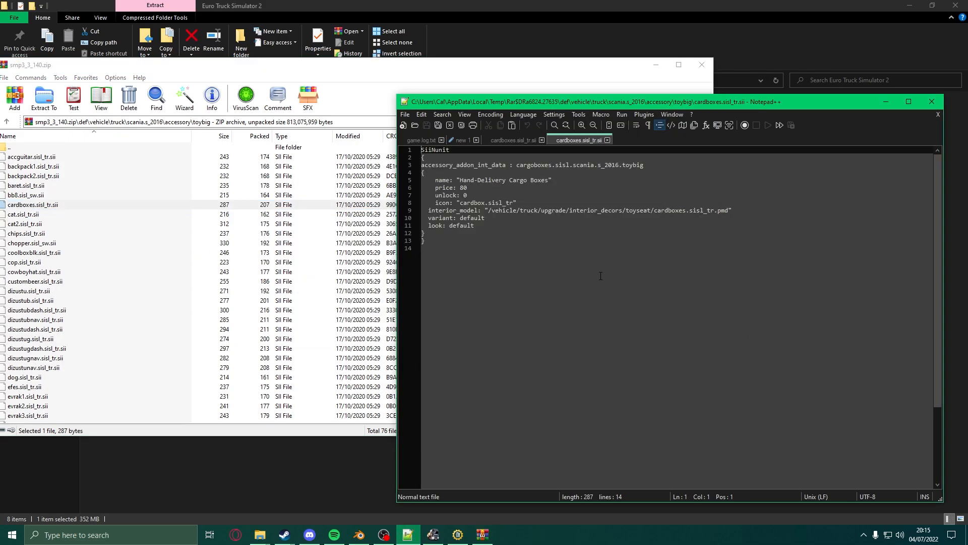
left_click(541, 140)
- Examine the interior_model path in cardboxes.sisl_tr.sii, then move the editor aside and close the archive window
left_click_drag(775, 212, 422, 208)
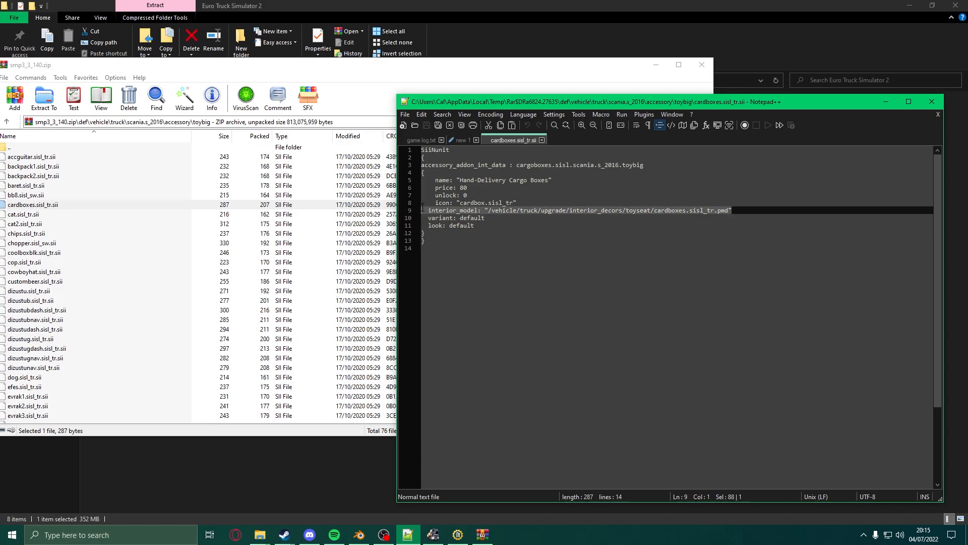
left_click(485, 210)
left_click_drag(488, 211, 730, 211)
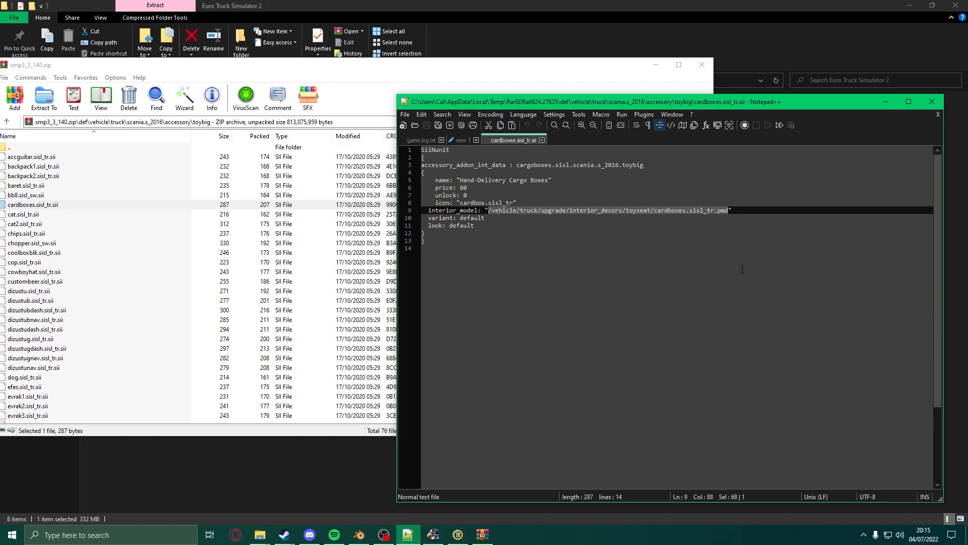
left_click_drag(533, 104, 967, 115)
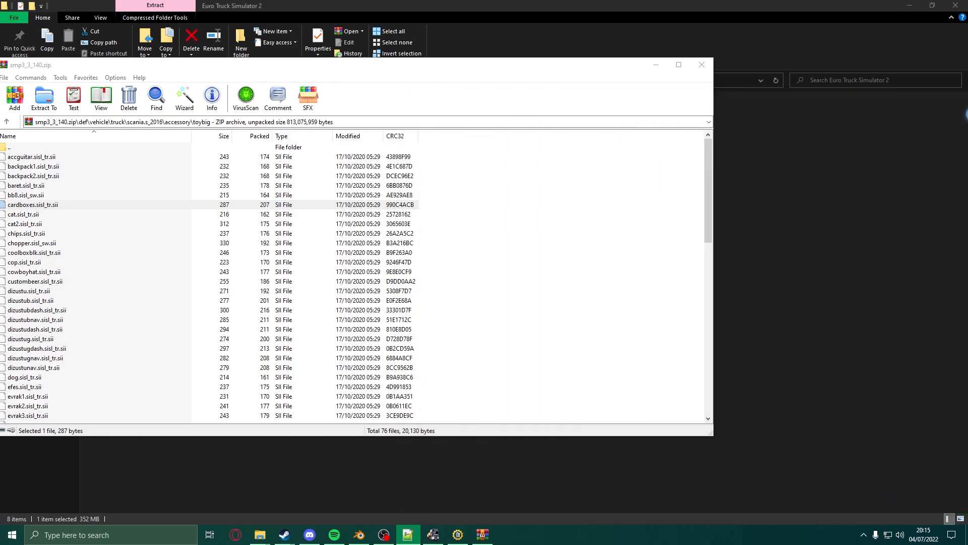
left_click(703, 65)
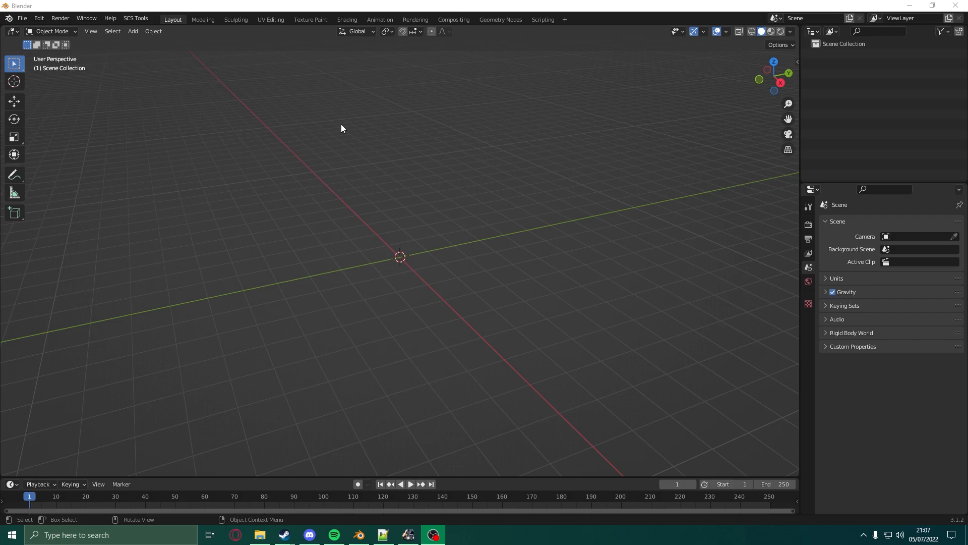
- In Blender, start an SCS Models ConverterPIX import and set the Junk folder as the SCS project base path
left_click(24, 19)
mouse_move(51, 154)
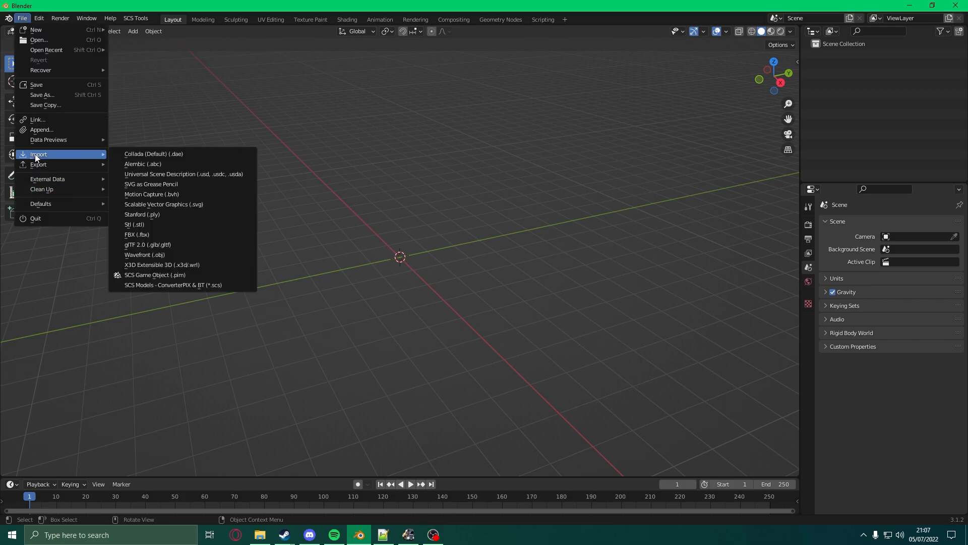
left_click(131, 285)
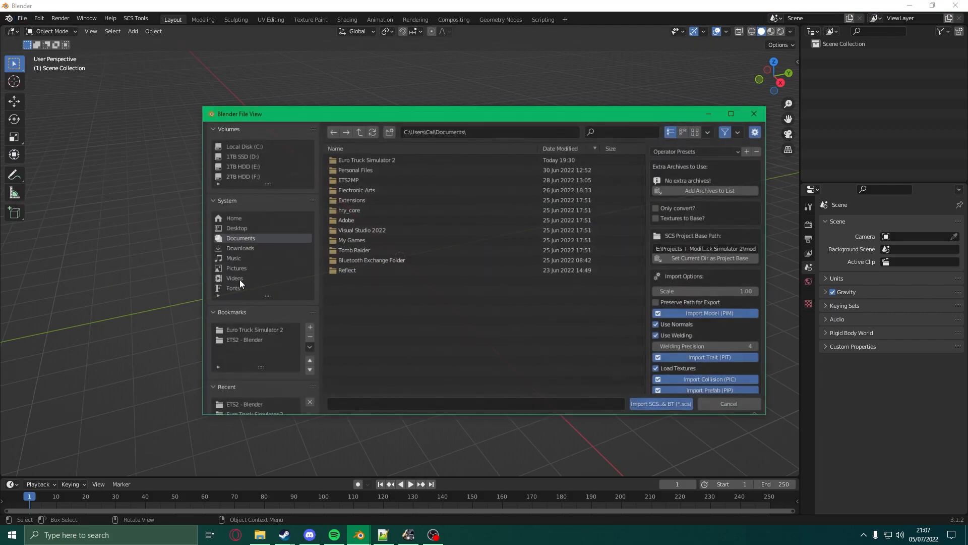
left_click(237, 341)
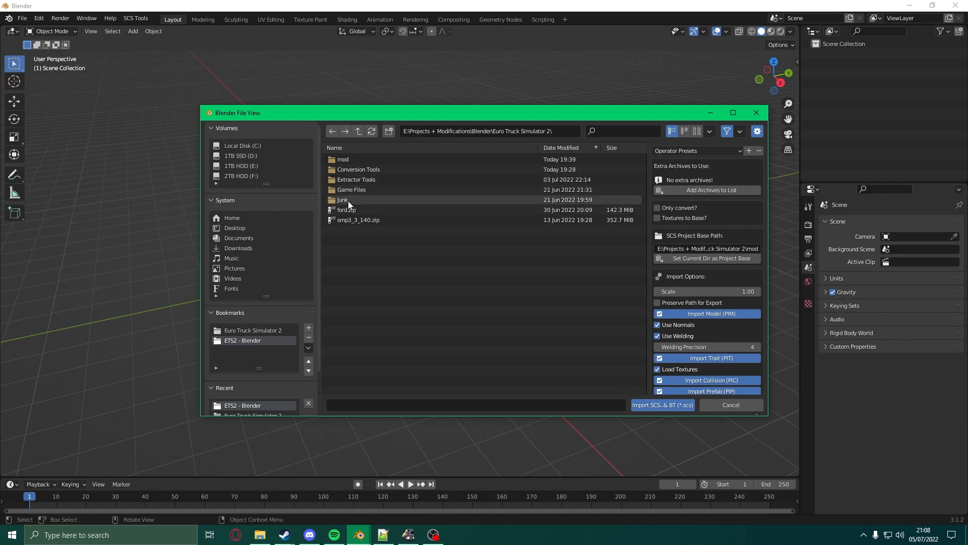
left_click(361, 201)
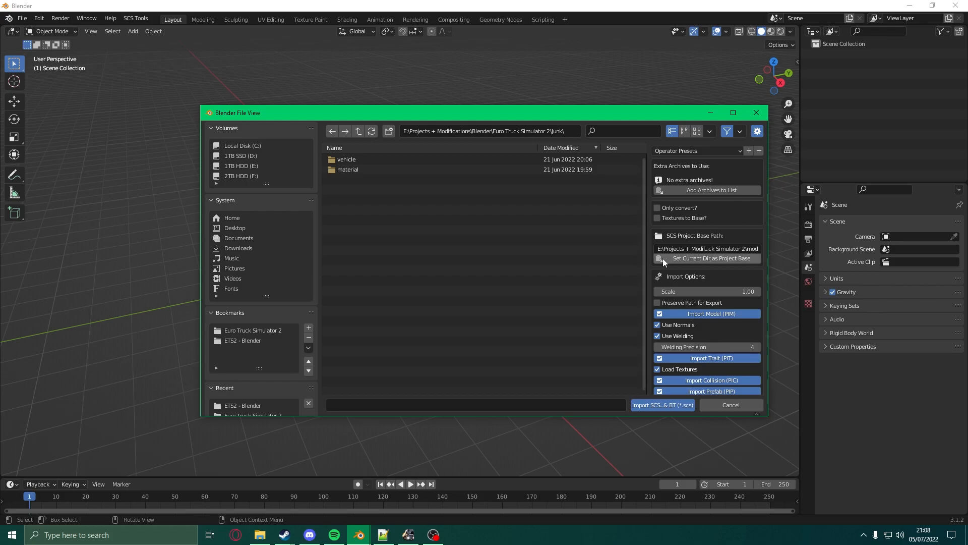
left_click(726, 257)
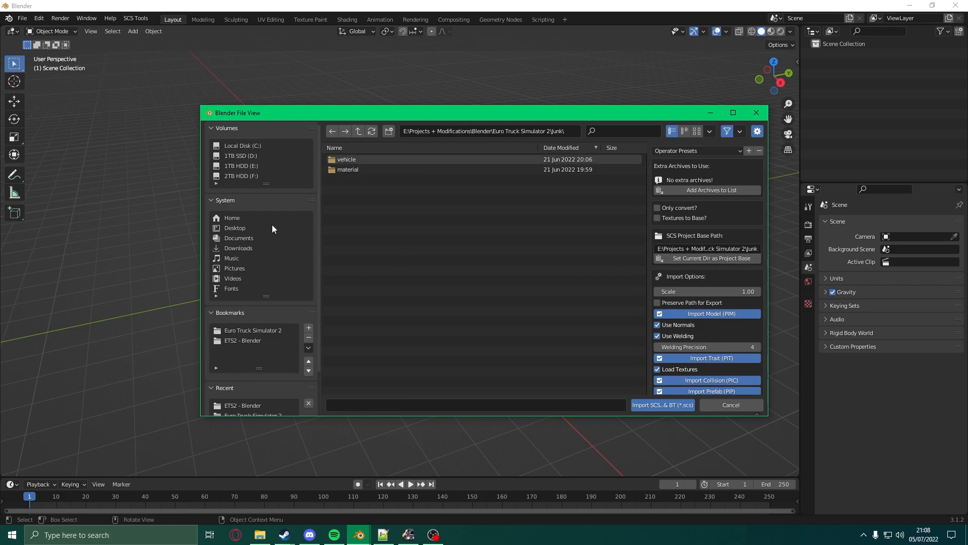
- Add base.scs from the Euro Truck Simulator 2 game folder as an extra archive and start its import
left_click(236, 330)
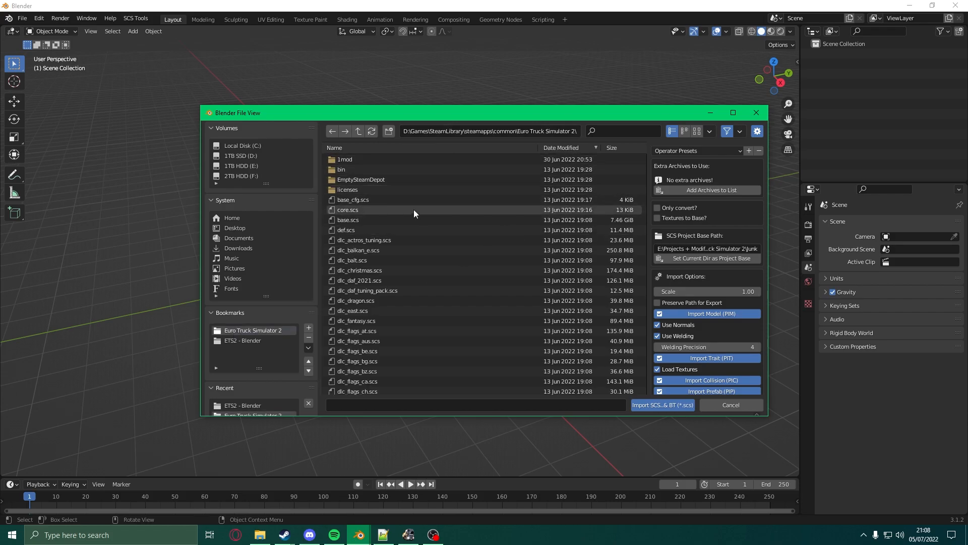
left_click(340, 219)
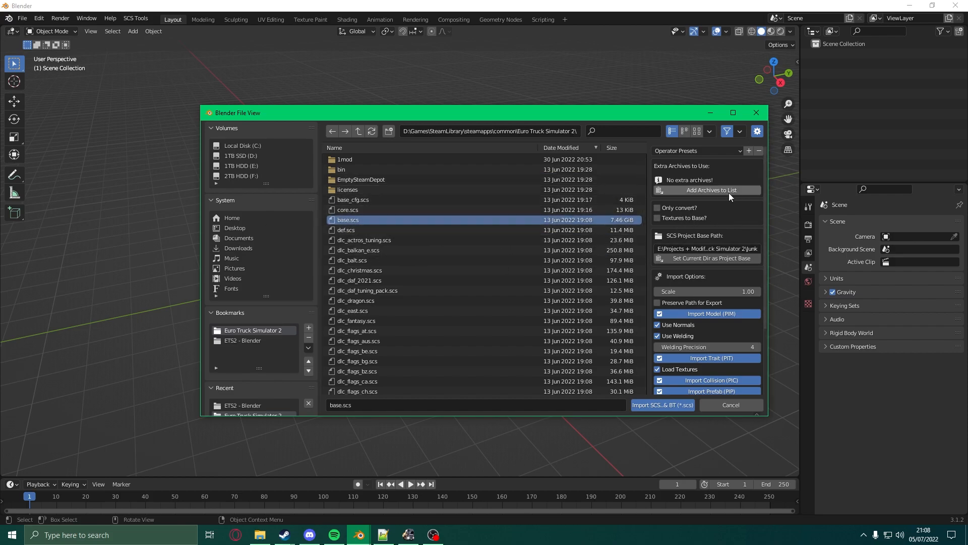
left_click(691, 190)
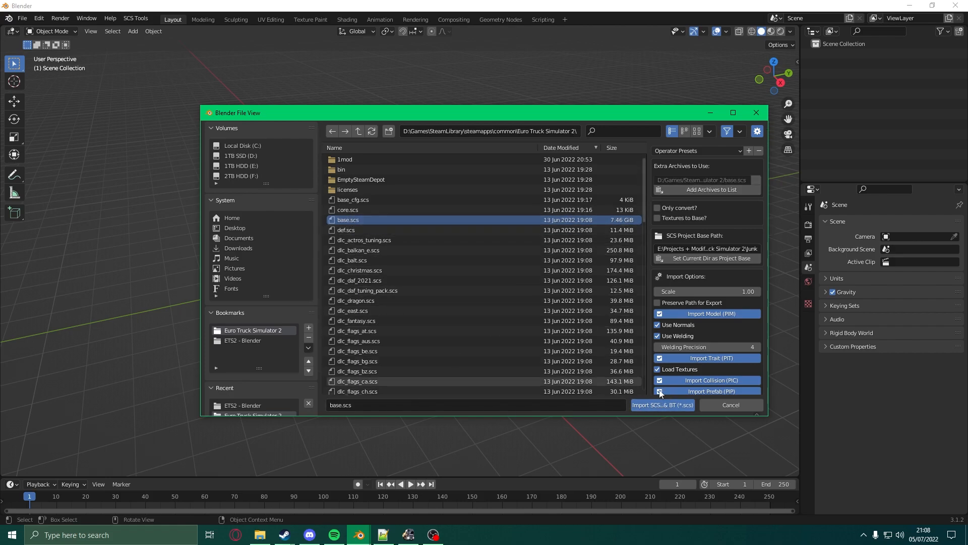
left_click(660, 403)
- In the converter's model browser, return to the archive root and browse to /vehicle/truck/scania_2016/interior
left_click(550, 300)
left_click(550, 299)
left_click(550, 299)
left_click(550, 299)
left_click(550, 300)
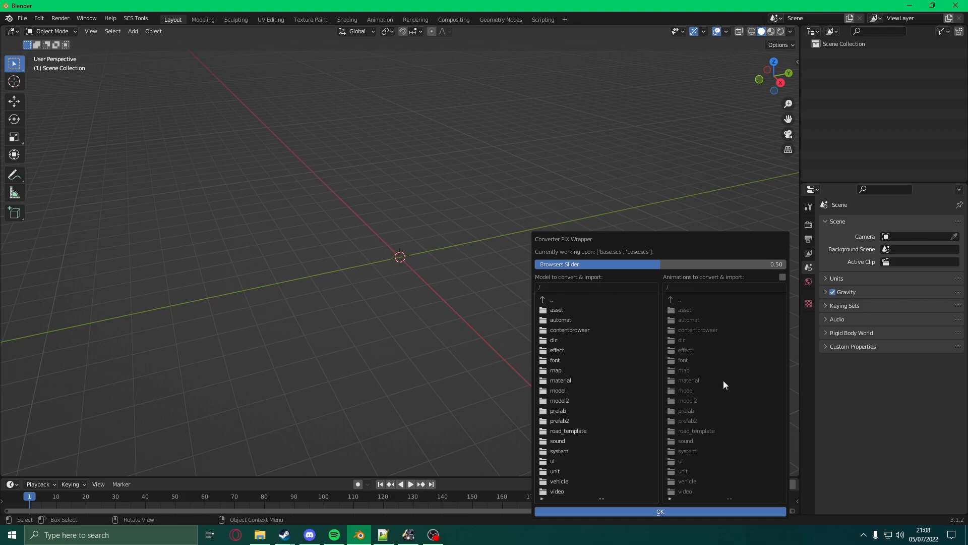
left_click(562, 483)
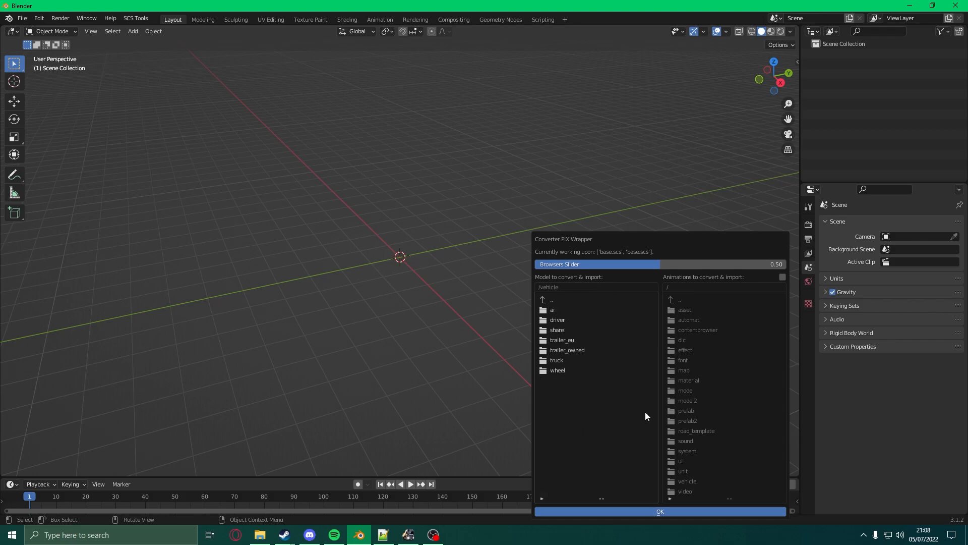
left_click(559, 360)
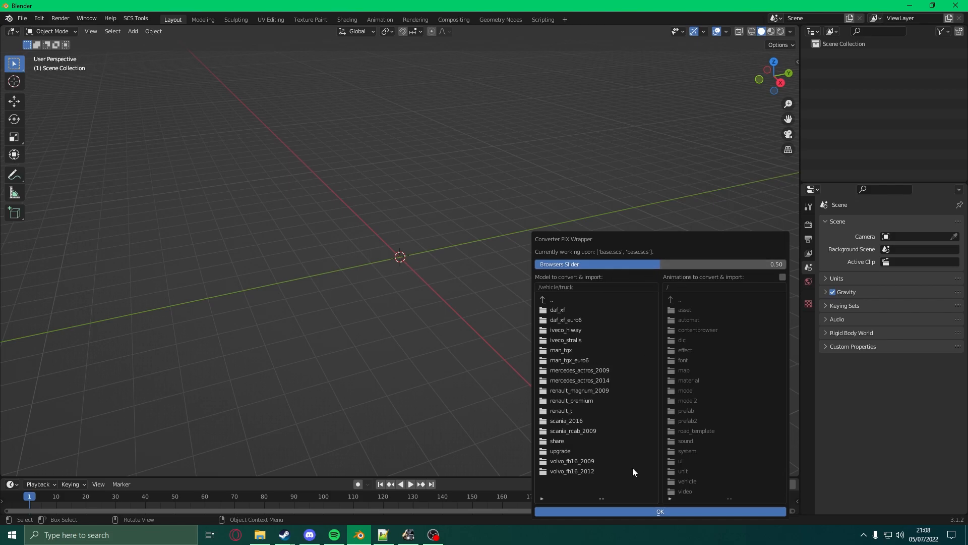
left_click(564, 421)
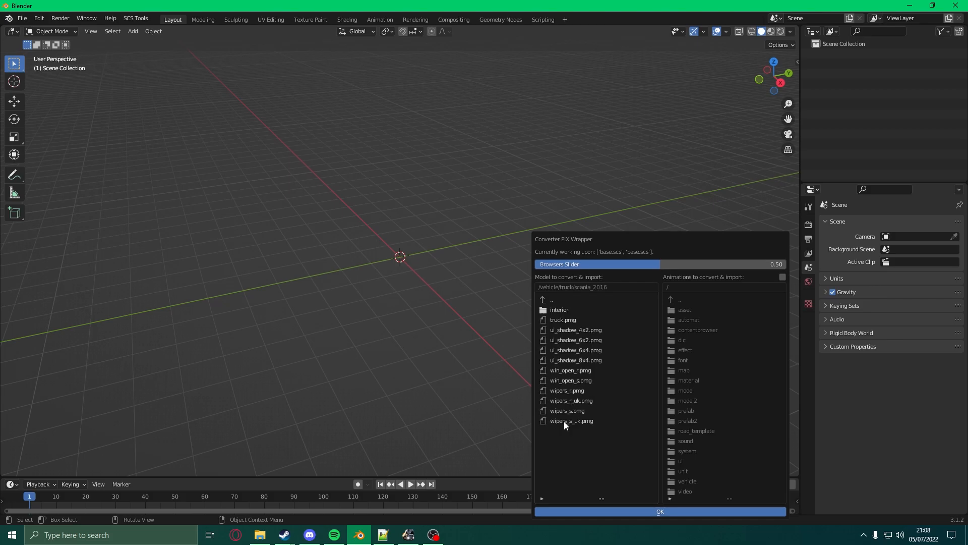
left_click(555, 310)
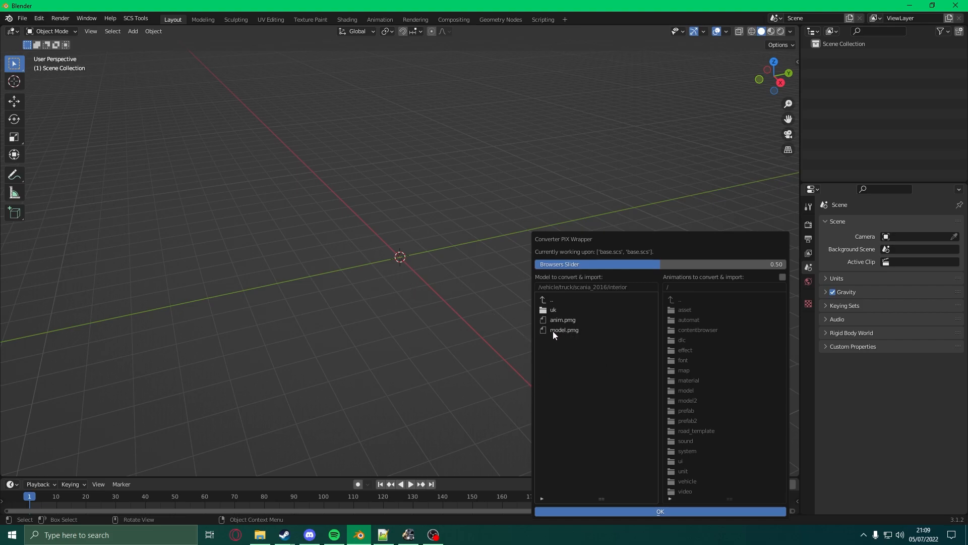
- Choose model_uk.pmg from the interior's uk folder and import it
left_click(570, 330)
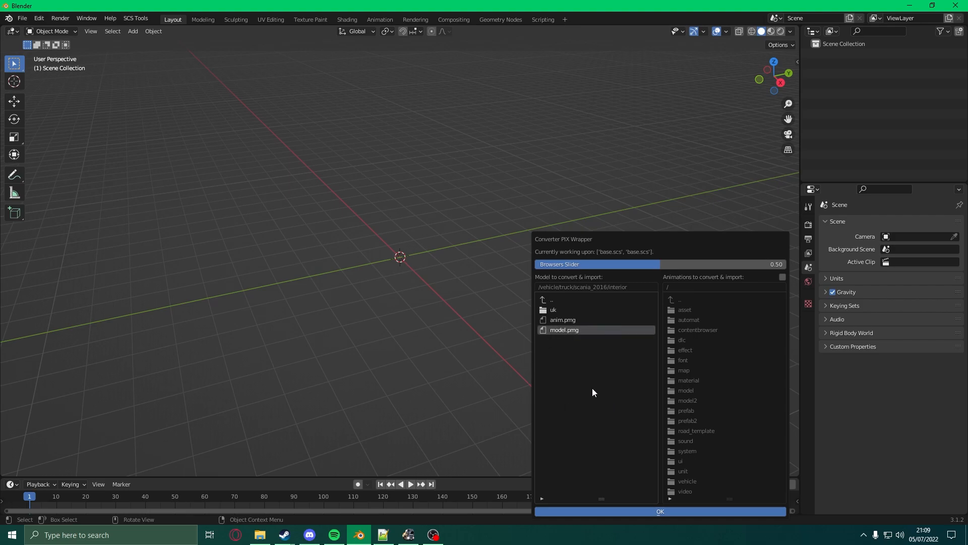
left_click(555, 310)
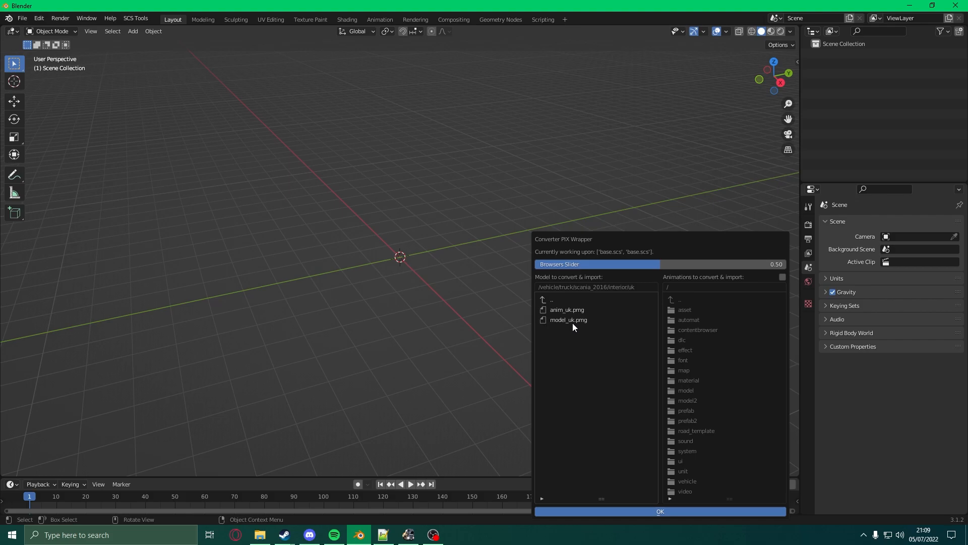
left_click(580, 320)
left_click(640, 511)
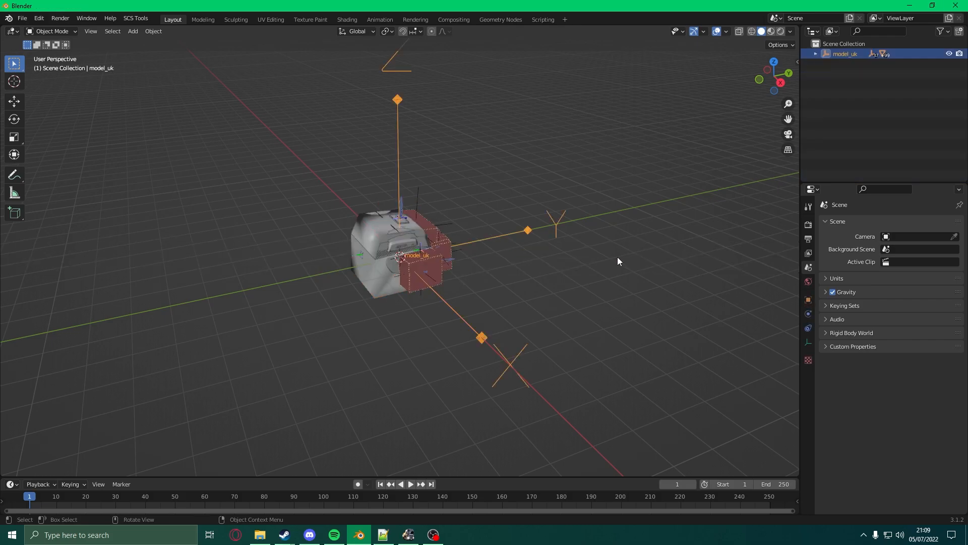
- Show the imported cabin in material preview shading and use the SCS visibility tools to leave only the visible model meshes displayed
left_click(771, 32)
scroll(482, 290, "up", 8)
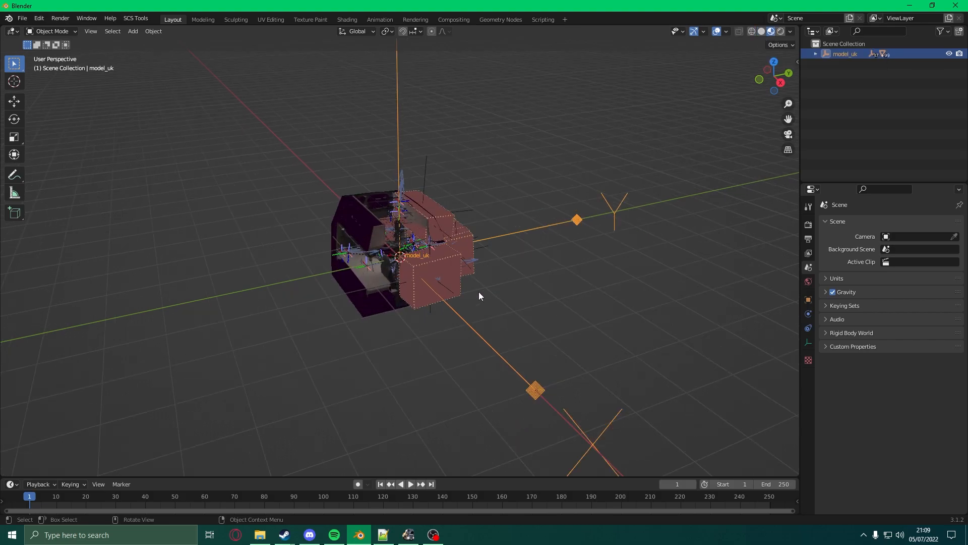
left_click(798, 60)
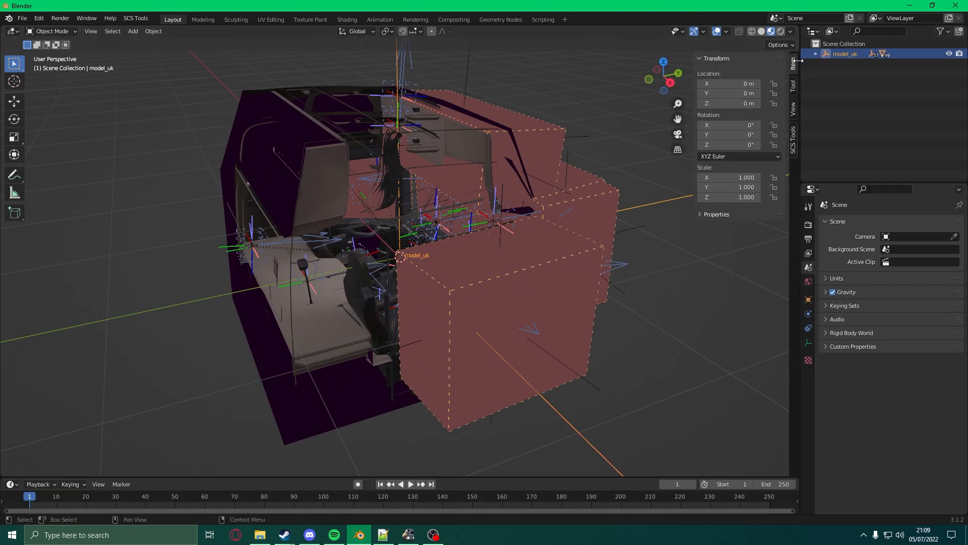
left_click(792, 144)
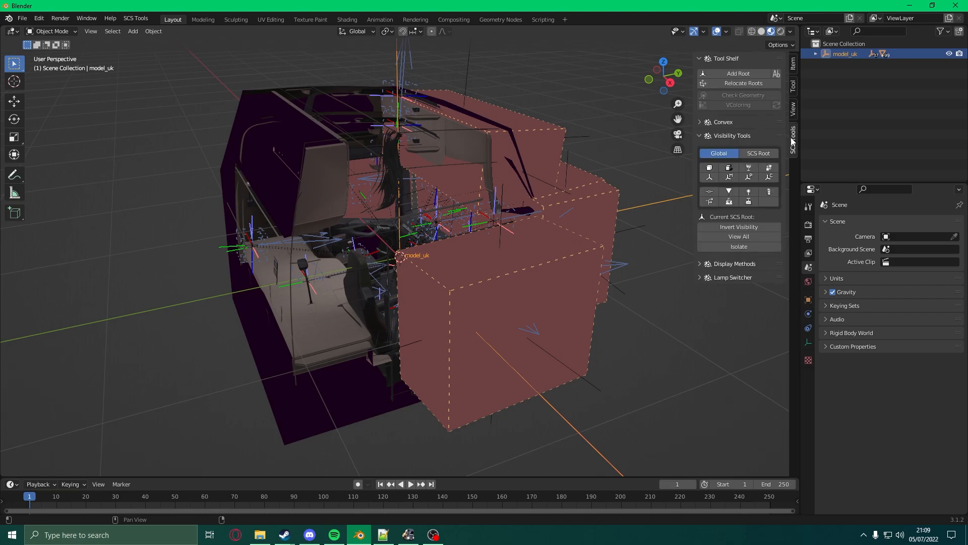
left_click(714, 166)
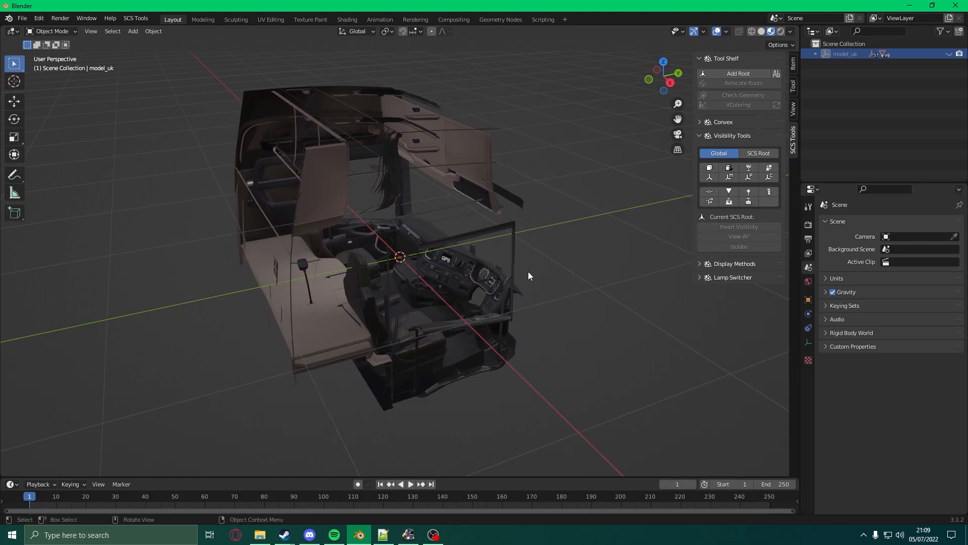
middle_click_drag(527, 277, 523, 253)
middle_click_drag(567, 217, 555, 231)
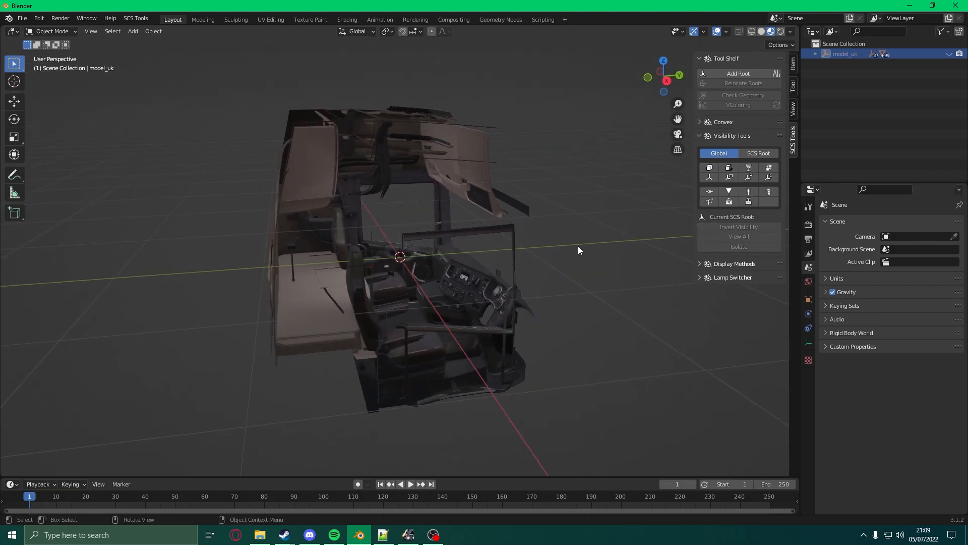
- Enlarge the outliner, unhide and select the set_glass locator under model_uk, and snap the 3D cursor to it
left_click(817, 53)
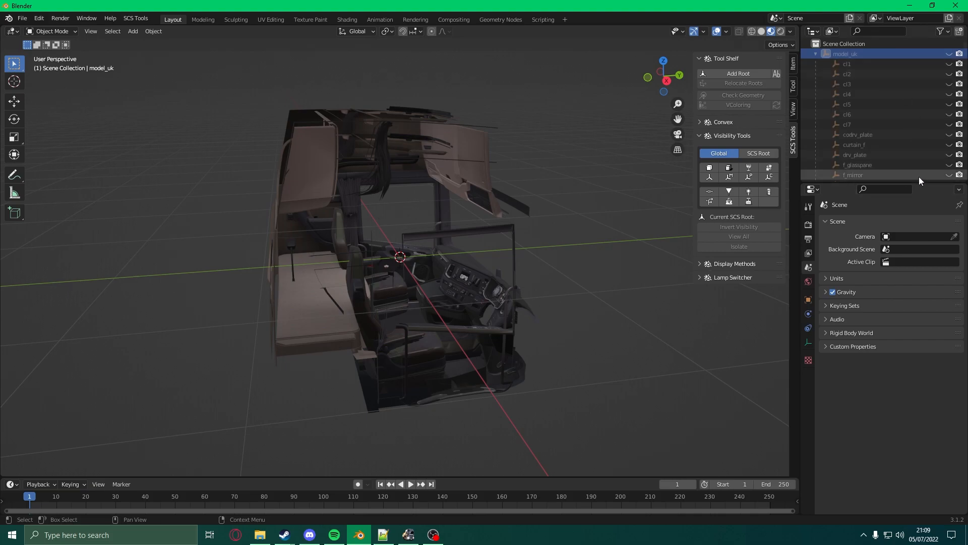
left_click_drag(921, 183, 895, 359)
scroll(891, 114, "down", 10)
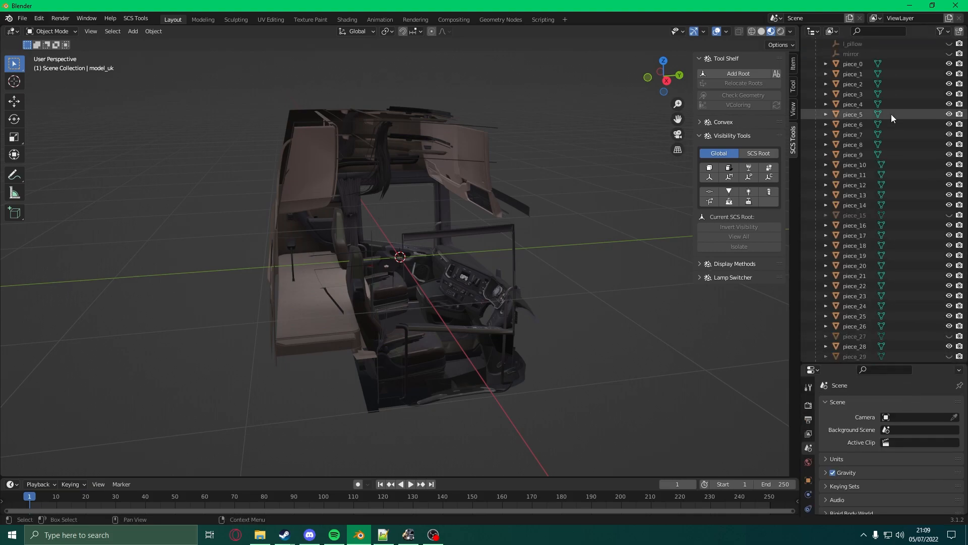
scroll(883, 132, "down", 15)
left_click(860, 233)
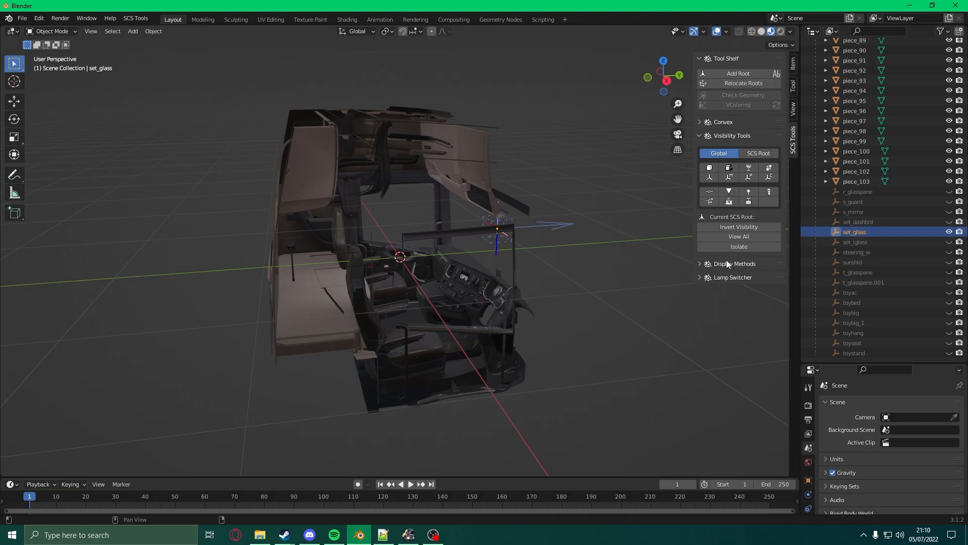
key("shift+s")
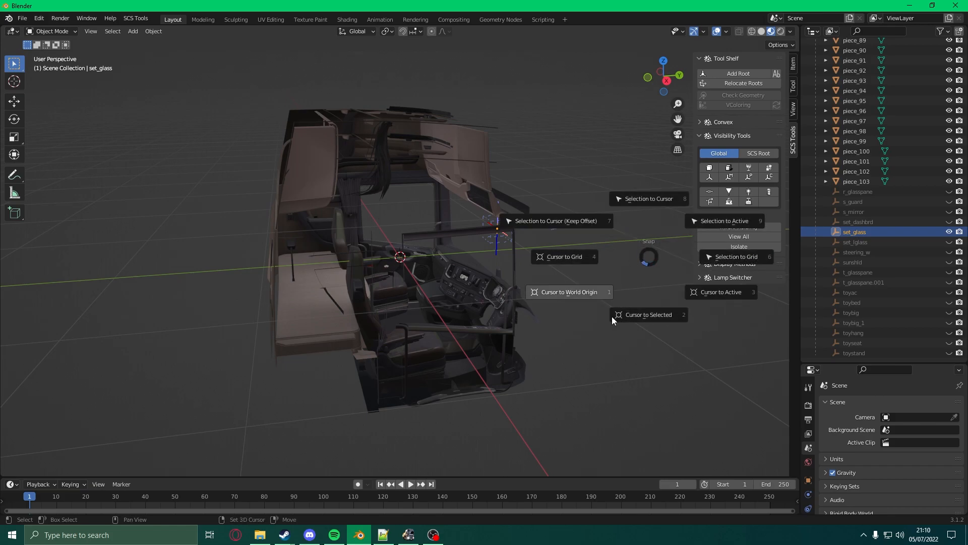
left_click(655, 320)
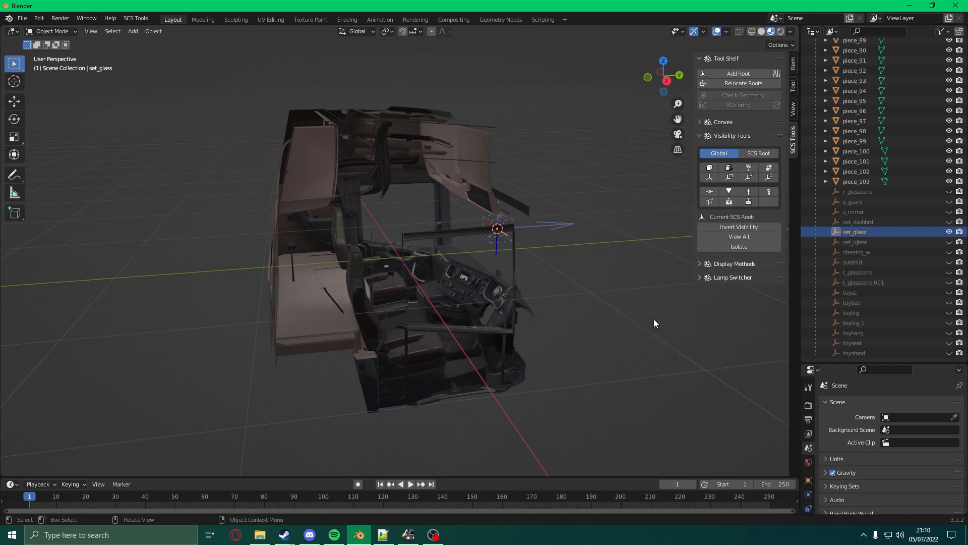
middle_click_drag(492, 248, 504, 232)
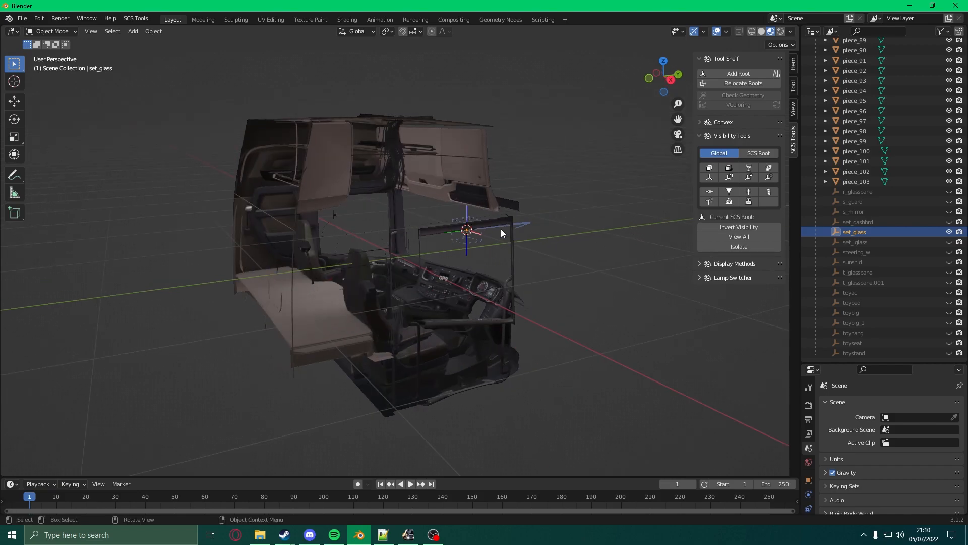
scroll(488, 249, "up", 4)
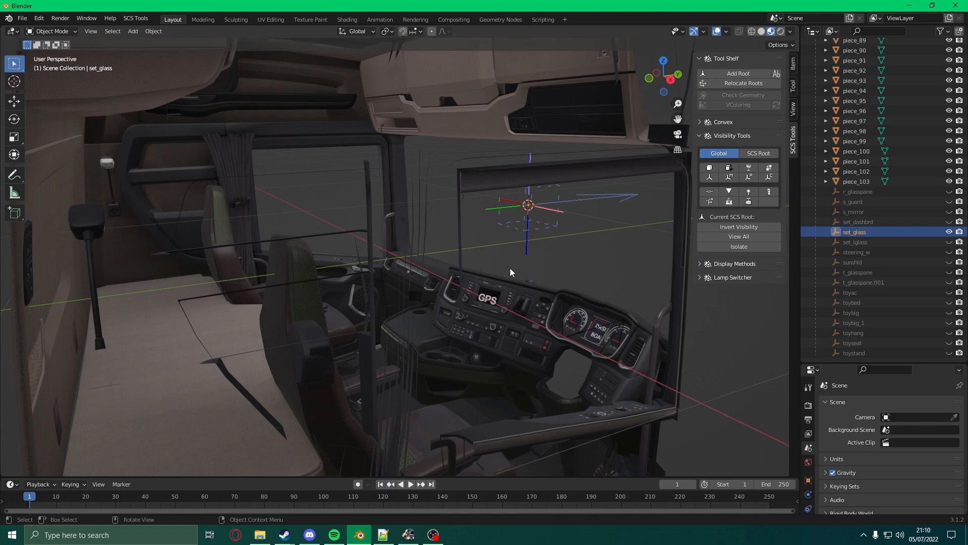
- Start another SCS Models ConverterPIX import using base.scs
left_click(22, 18)
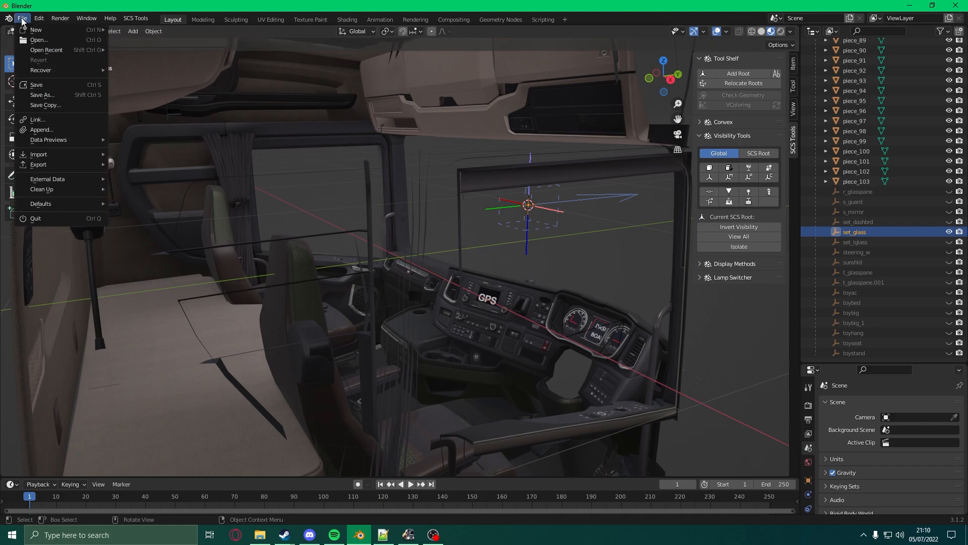
mouse_move(62, 167)
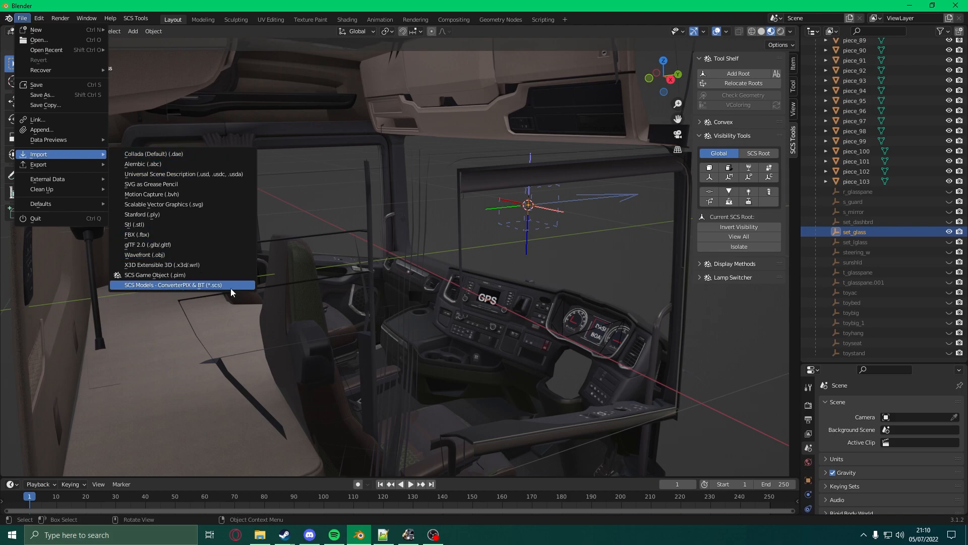
left_click(195, 285)
left_click(349, 219)
left_click(663, 405)
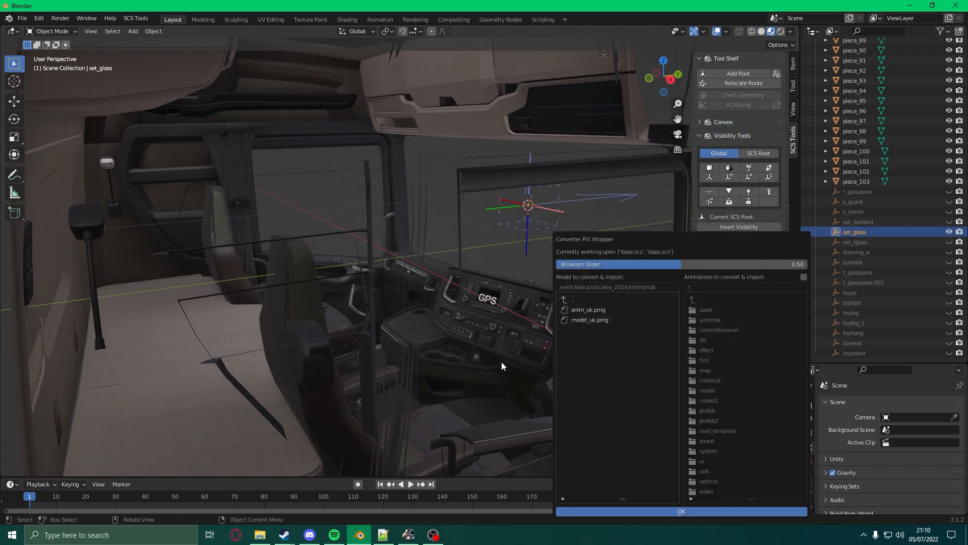
- Browse to /vehicle/truck/upgrade/interior_set/scania_2016 and import glass_set_1.dlc_toys.pmg
left_click(570, 299)
left_click(570, 300)
left_click(570, 300)
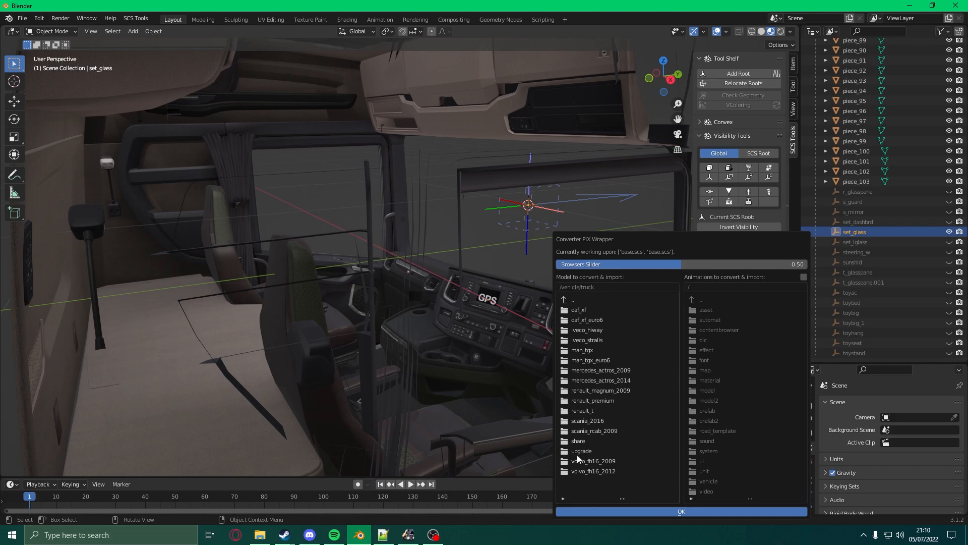
left_click(600, 452)
scroll(615, 404, "down", 5)
scroll(609, 449, "down", 7)
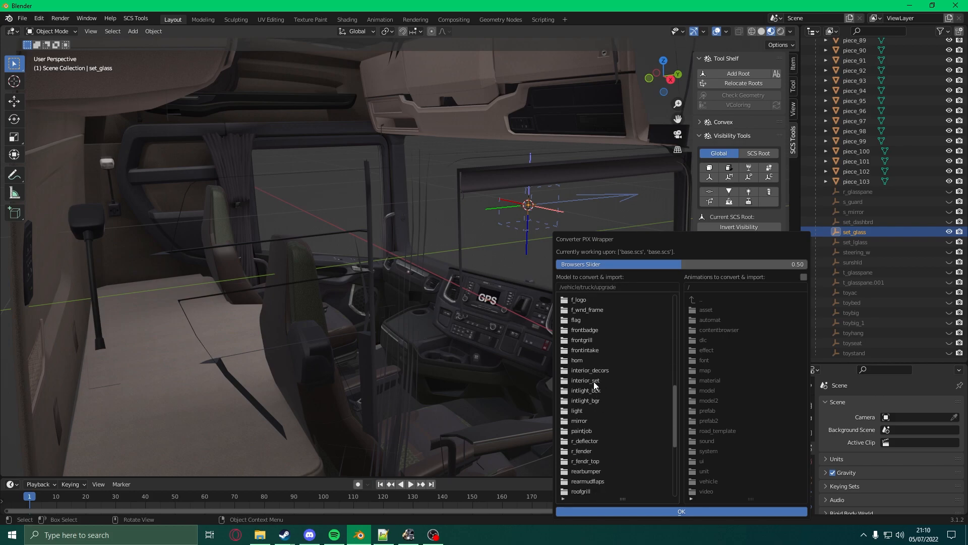
left_click(585, 381)
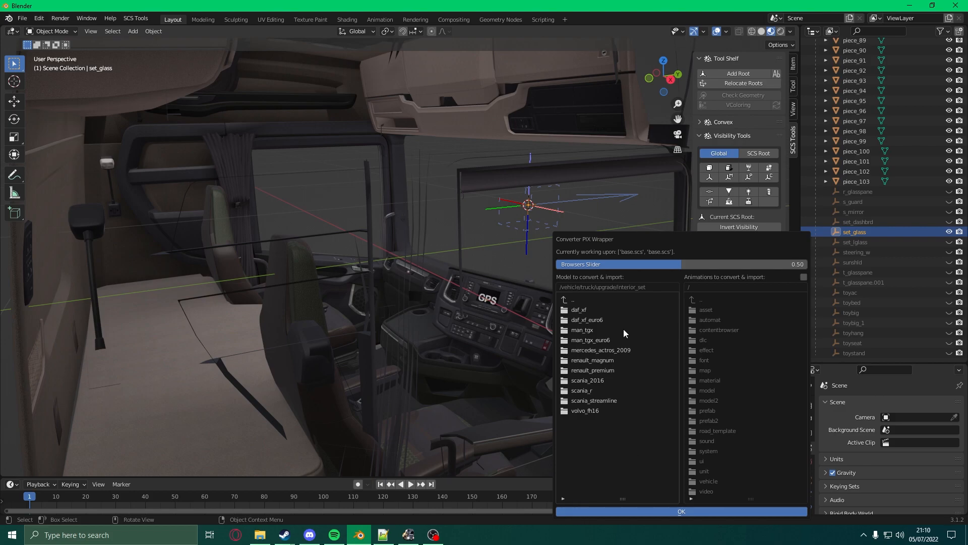
left_click(599, 381)
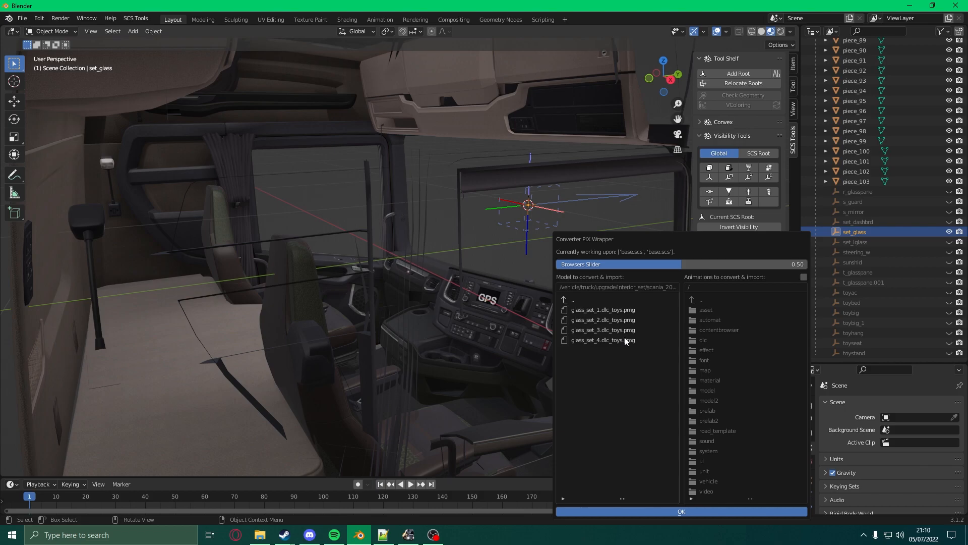
left_click(595, 310)
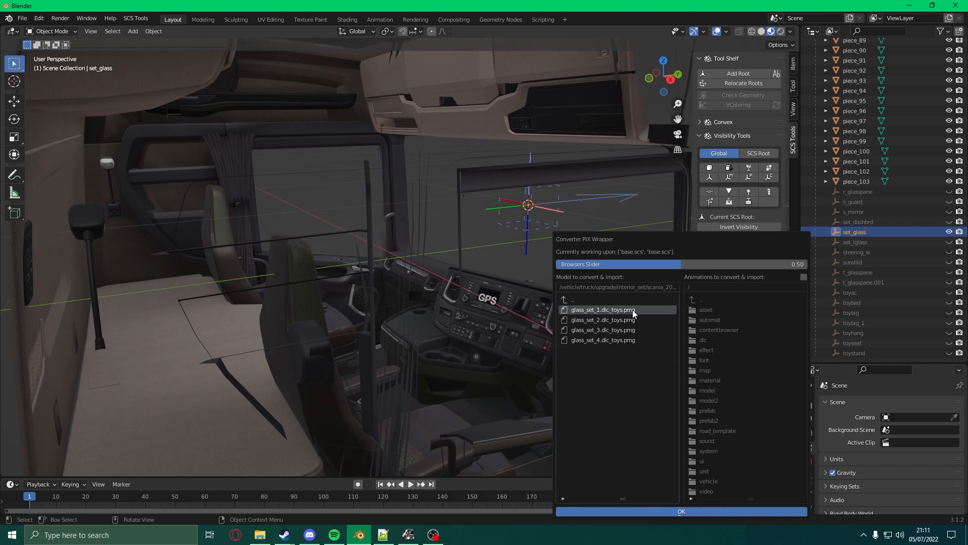
left_click(638, 511)
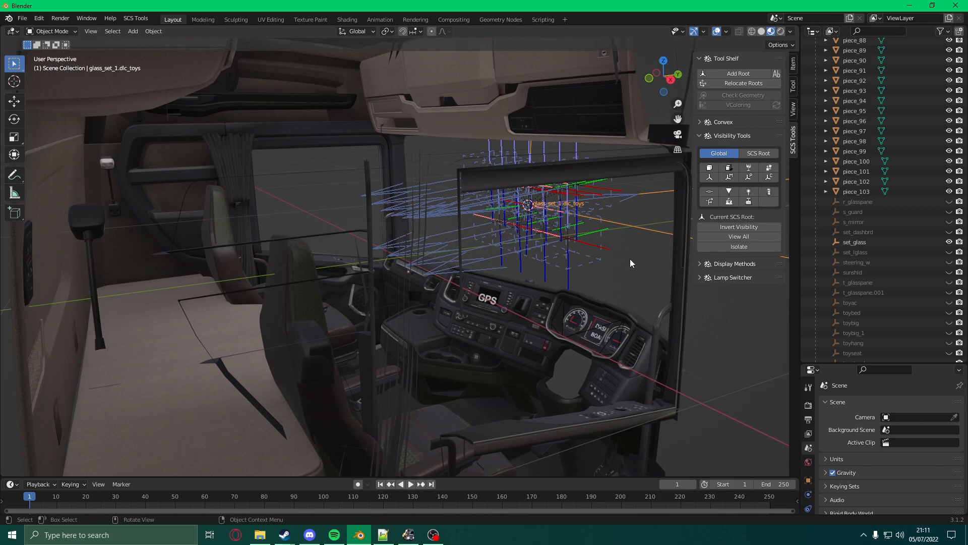
- Select the cabin floor mesh, expand its SCS Parts in the object properties, and hide the cab_r part
middle_click_drag(627, 292, 567, 345)
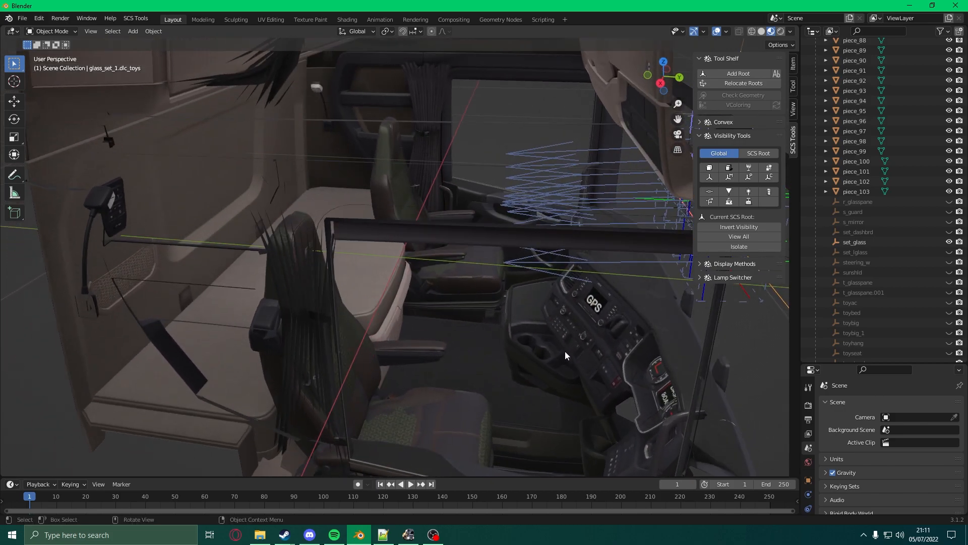
left_click(547, 434)
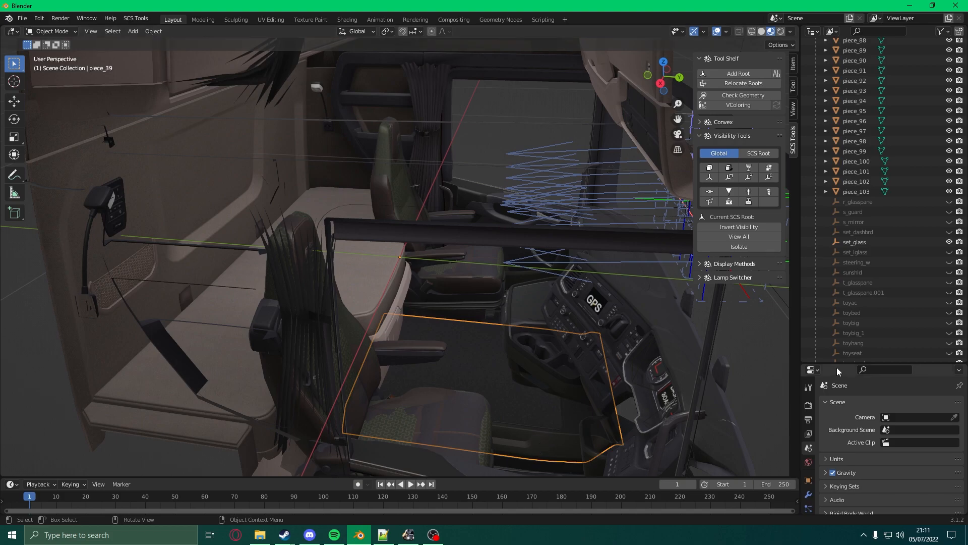
left_click_drag(836, 364, 835, 222)
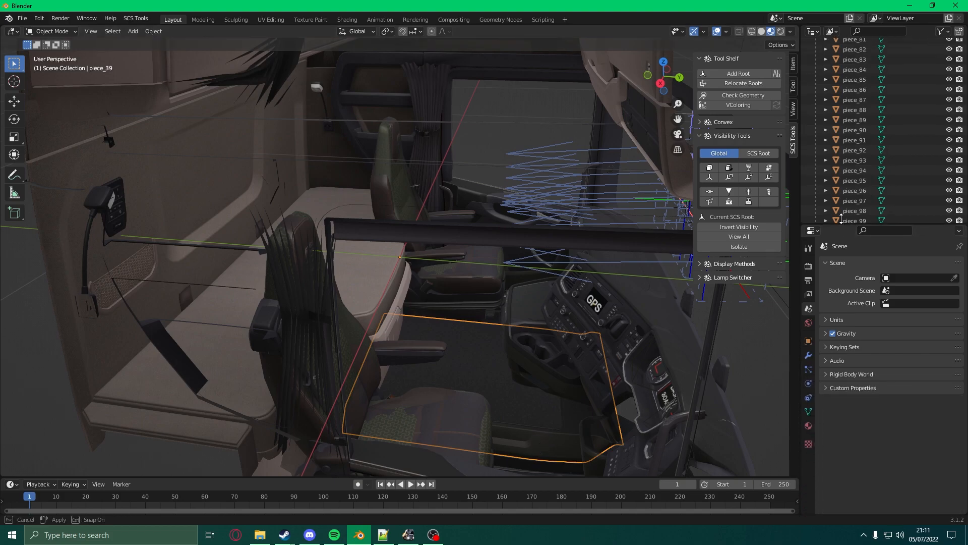
left_click(808, 337)
scroll(855, 402, "down", 1)
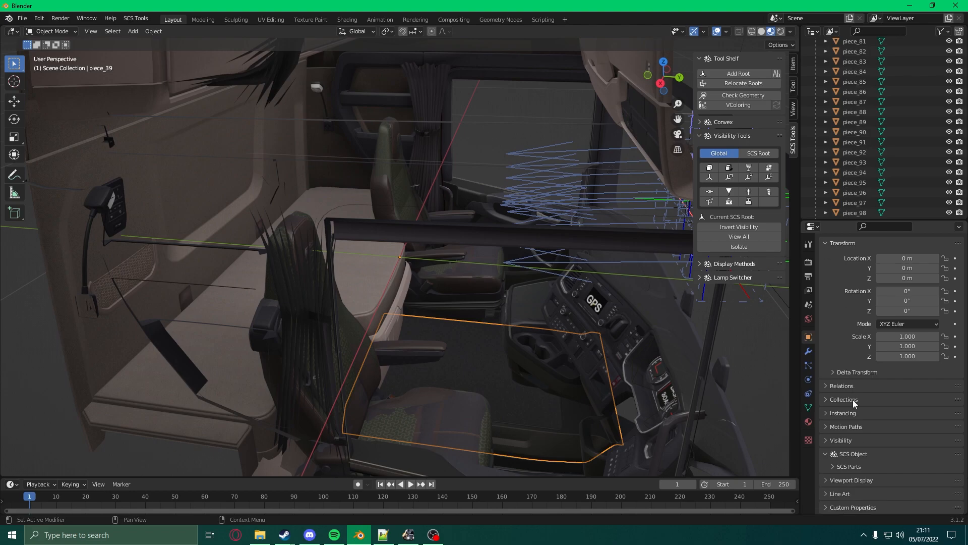
left_click(851, 467)
scroll(892, 410, "down", 4)
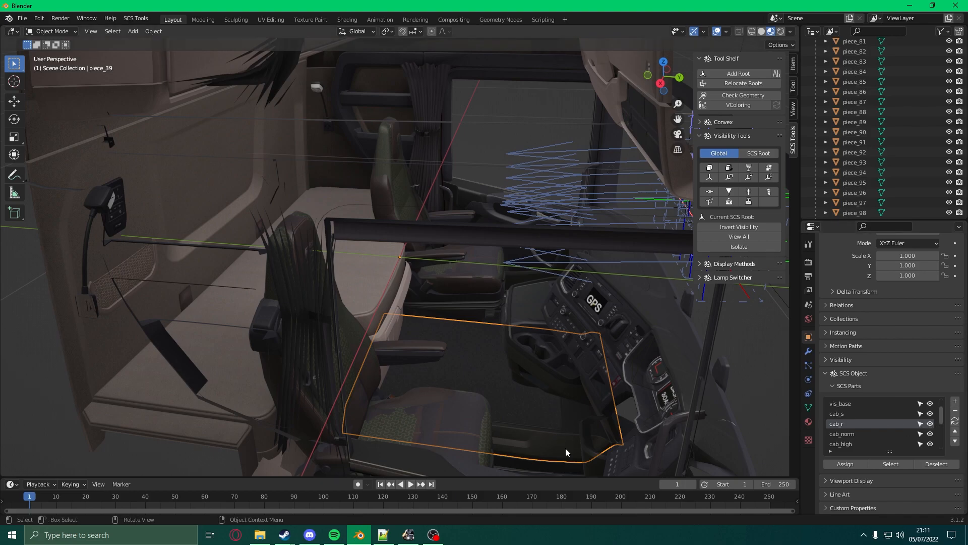
left_click(930, 424)
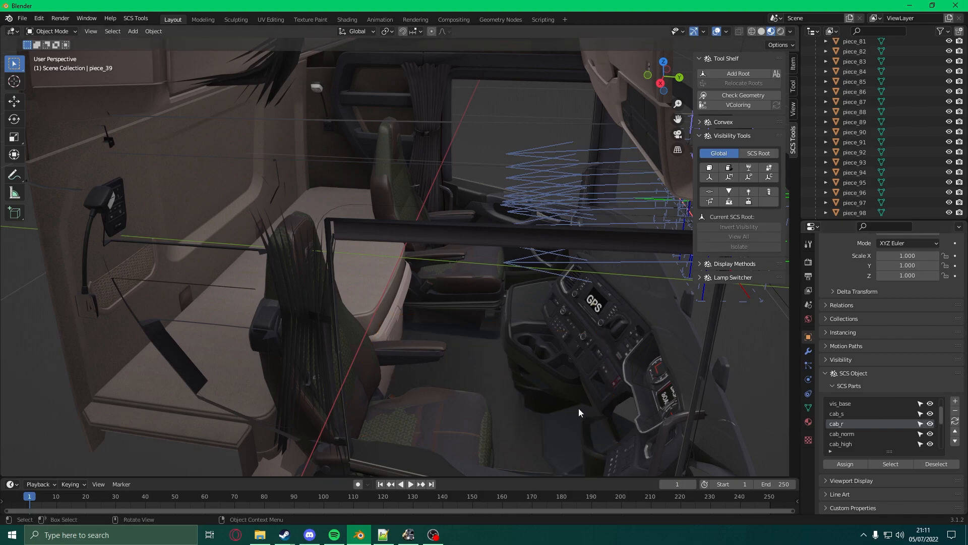
- Enlarge the outliner and check the interior_model path in cardboxes.sisl_tr.sii in Notepad++, returning to Blender
middle_click_drag(580, 409, 558, 399)
left_click_drag(852, 220, 853, 333)
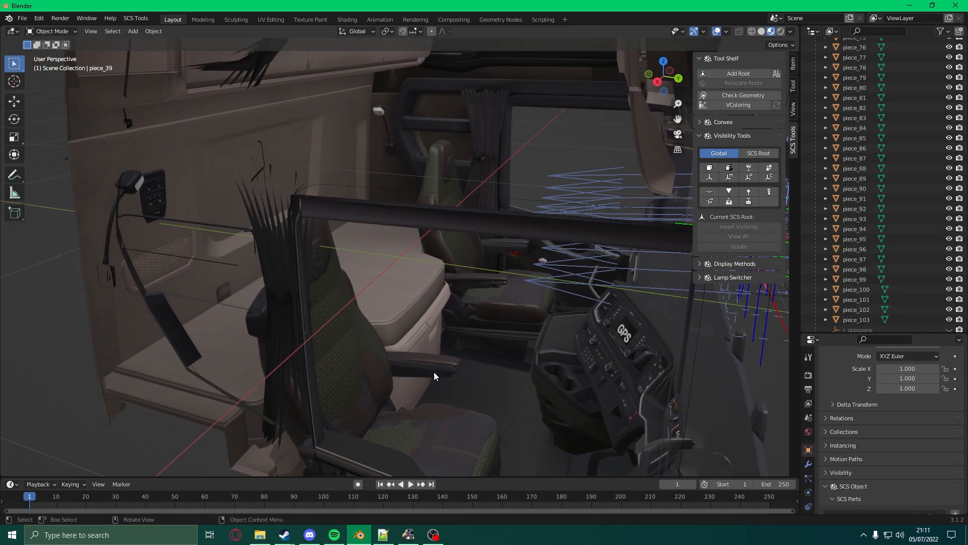
left_click(383, 534)
left_click_drag(967, 151, 480, 121)
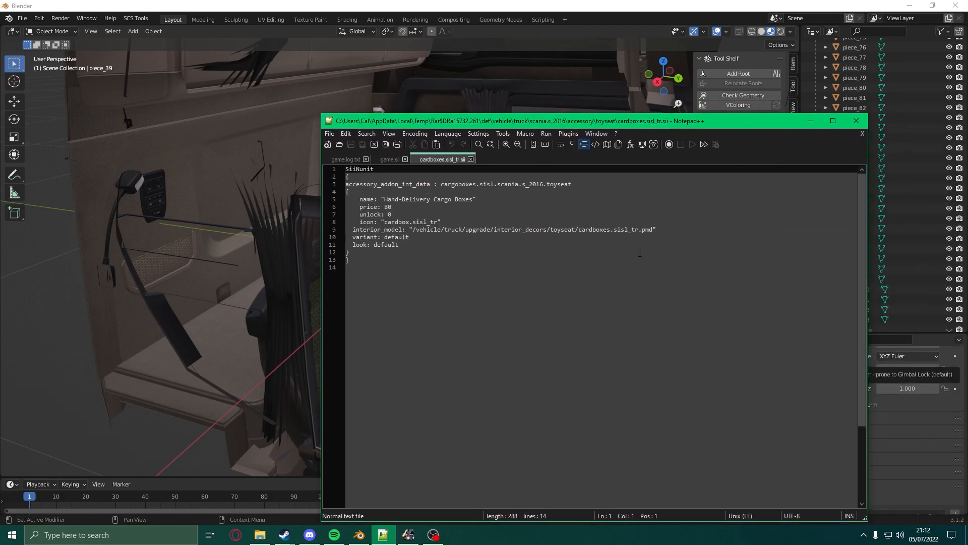
left_click_drag(654, 230, 412, 230)
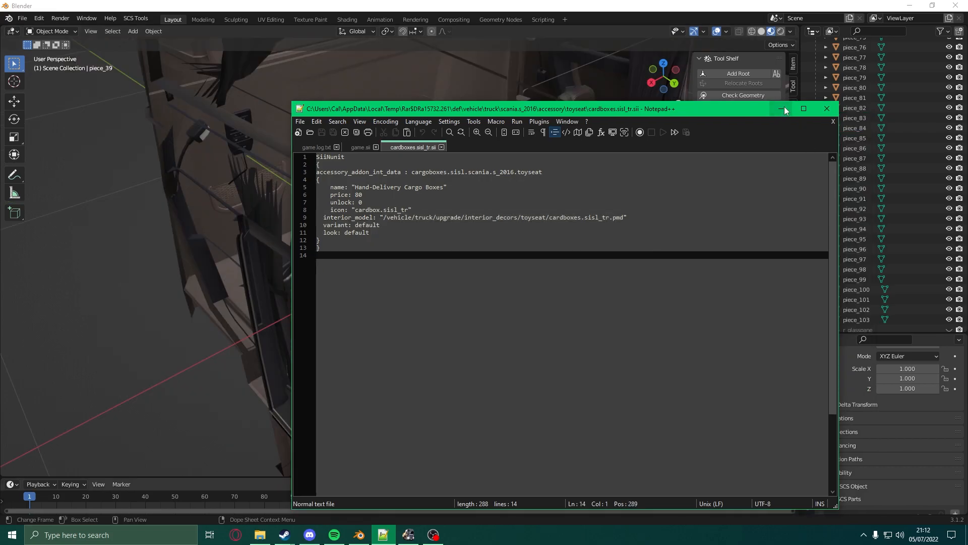
left_click(785, 107)
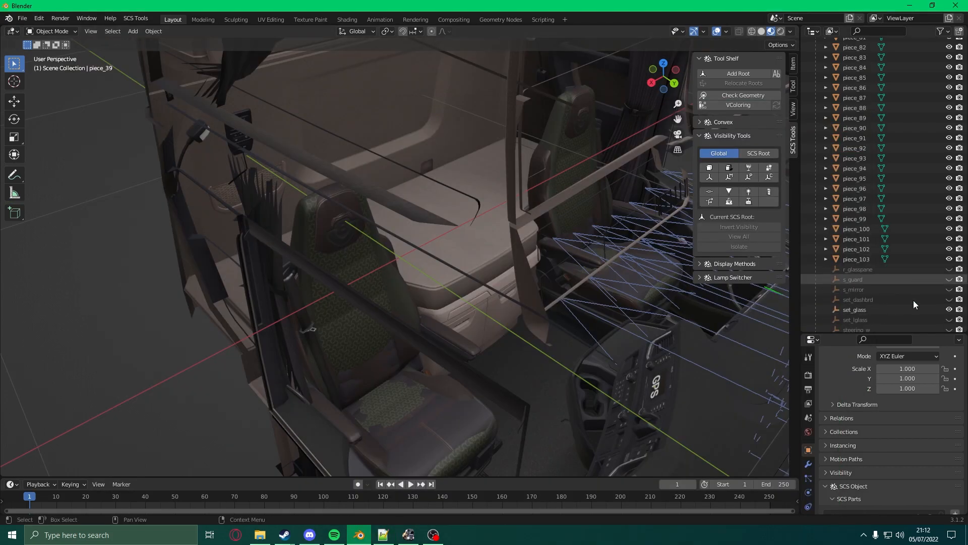
- Show the toyac locator under model_uk to check where it sits in the cab, and hide it again
scroll(897, 222, "down", 7)
mouse_move(474, 413)
middle_mouse_down()
mouse_move(489, 373)
mouse_move(491, 416)
middle_mouse_up()
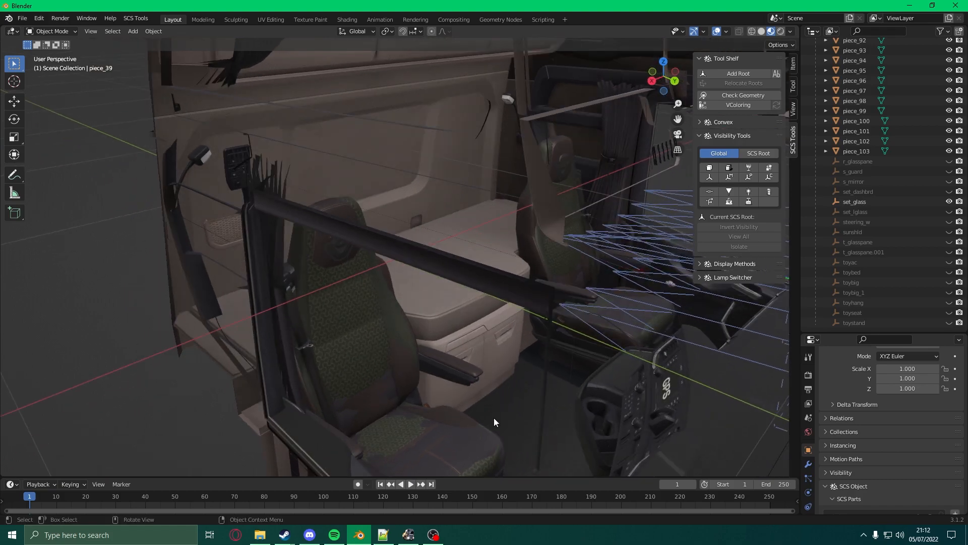
left_click(865, 263)
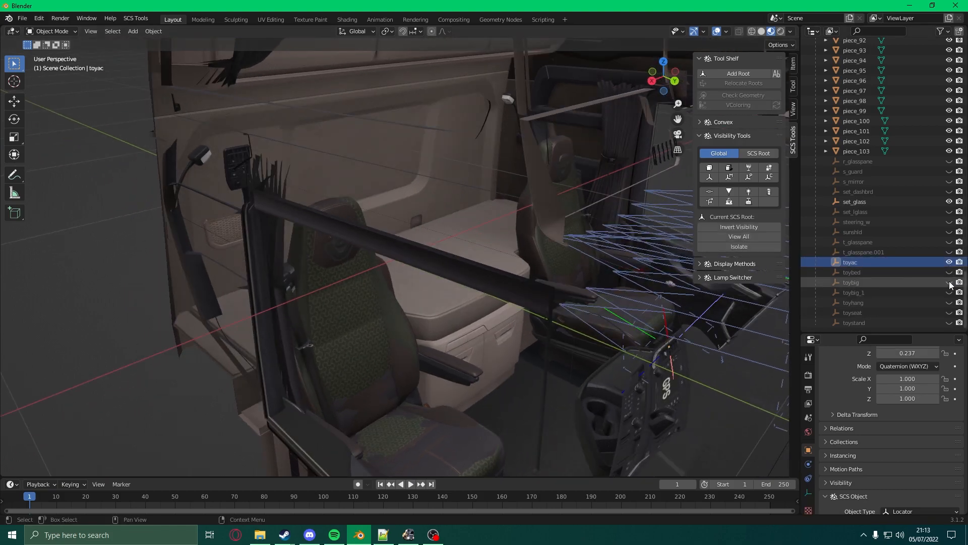
left_click(949, 262)
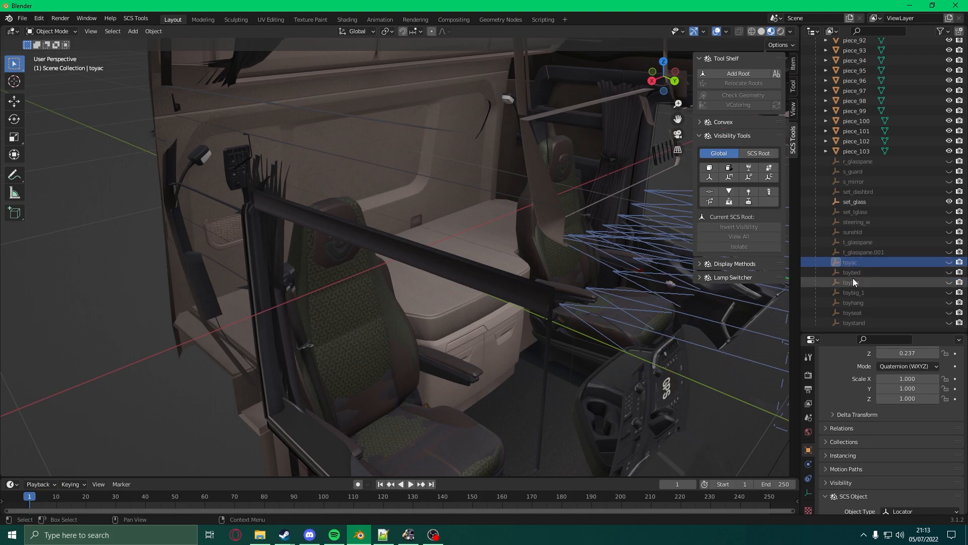
- Unhide and select the toybig locator under model_uk, and snap the 3D cursor to it
left_click(857, 284)
left_click(948, 282)
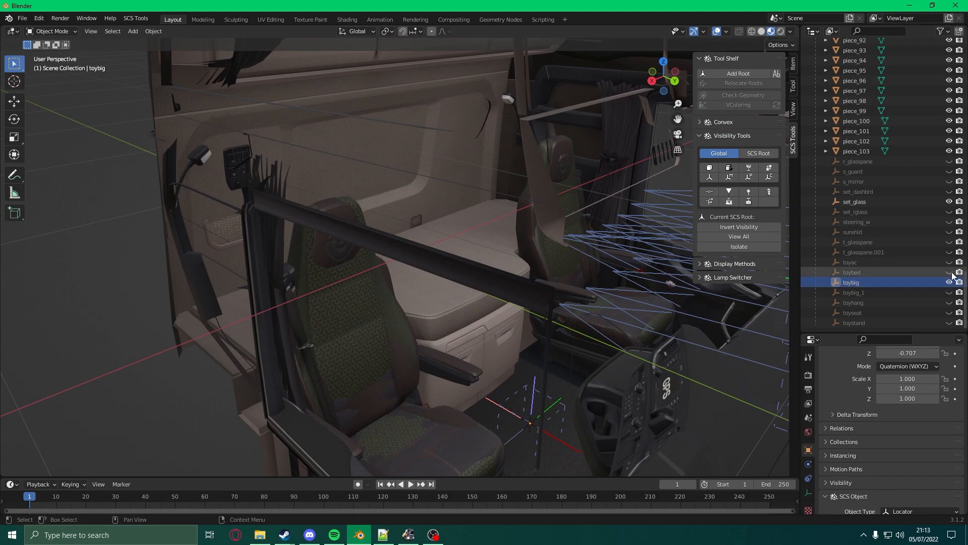
middle_click_drag(515, 398, 546, 397)
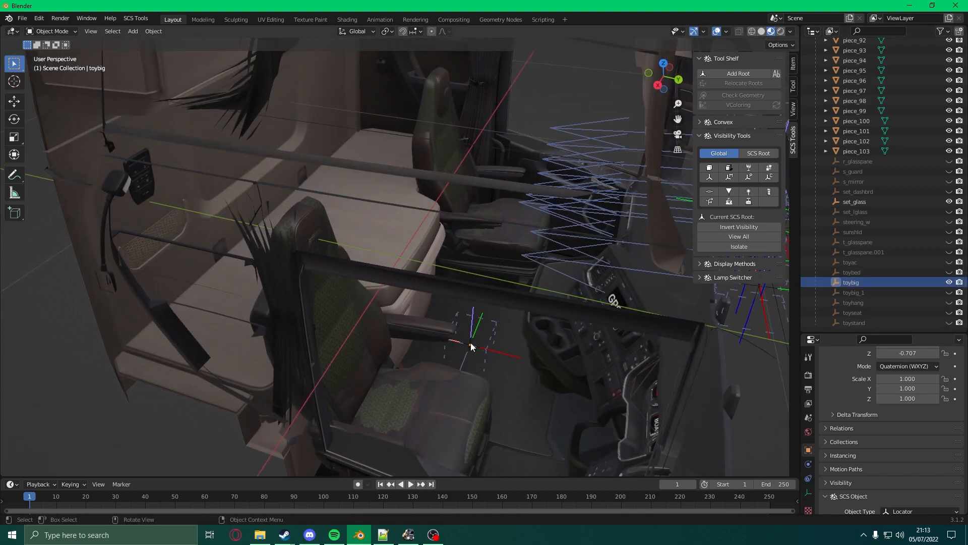
left_click(853, 281)
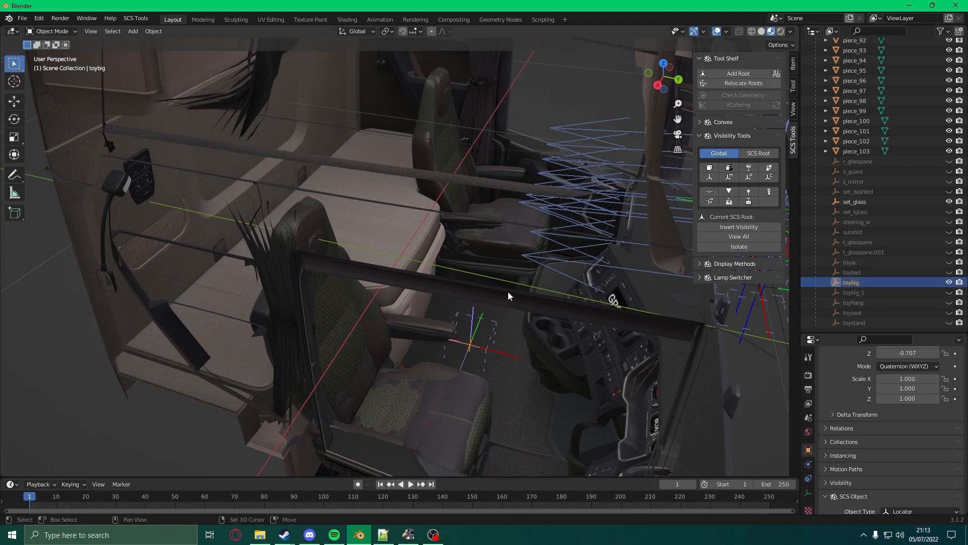
key("shift+s")
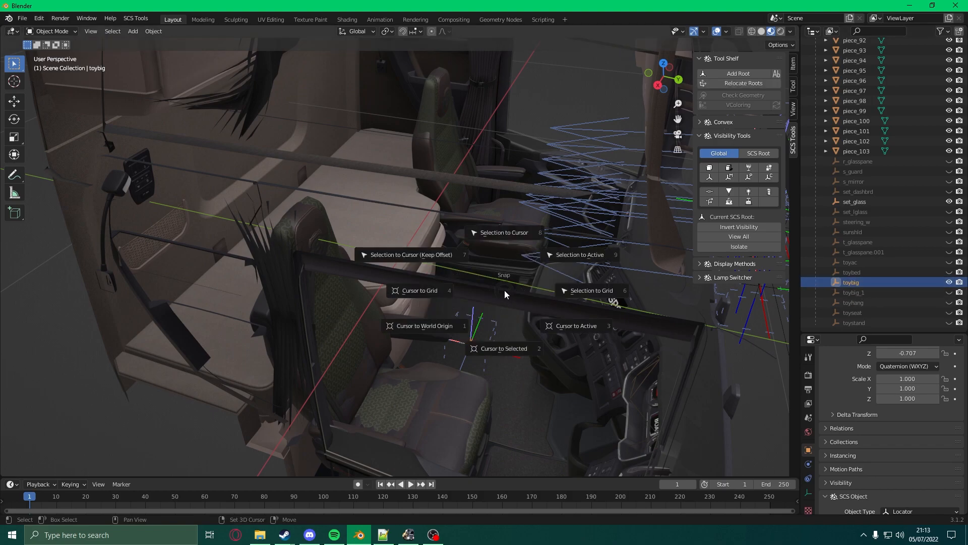
left_click(510, 354)
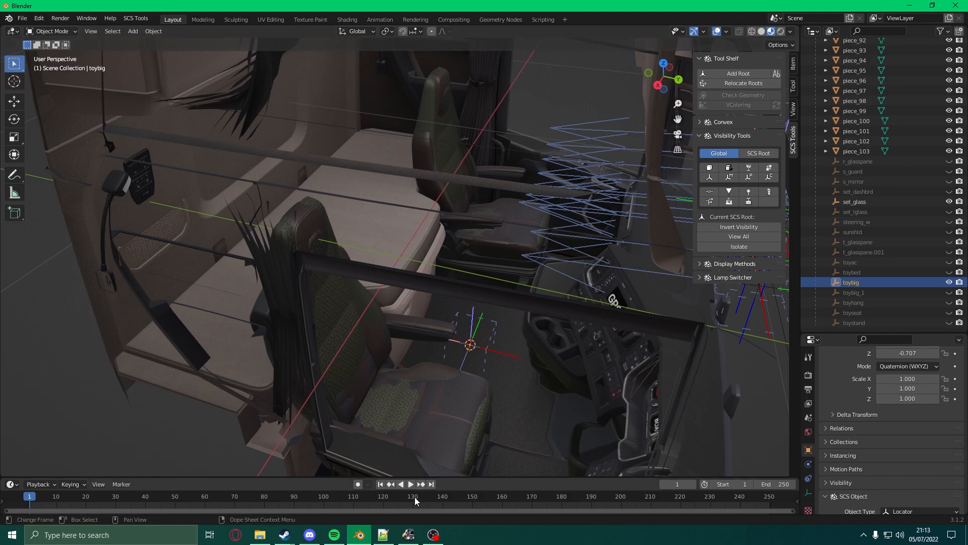
- Start another SCS Models ConverterPIX import and set the SCS project base path to the Euro Truck Simulator 2\mod folder
left_click(23, 18)
mouse_move(45, 153)
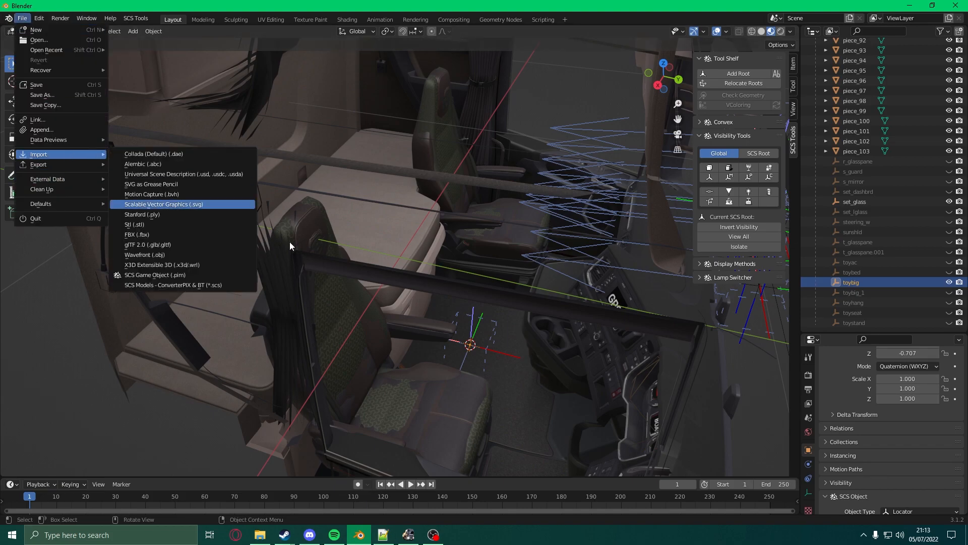
left_click(208, 285)
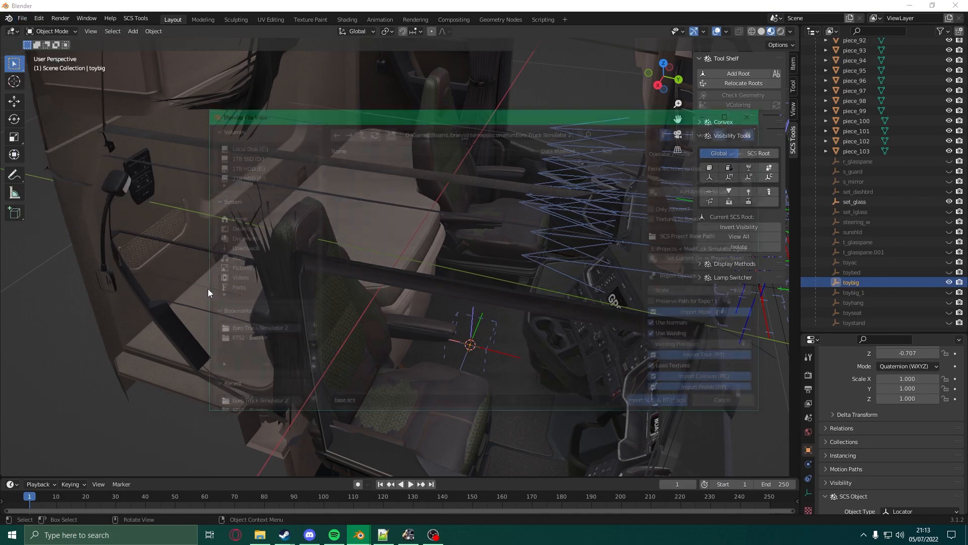
left_click(250, 341)
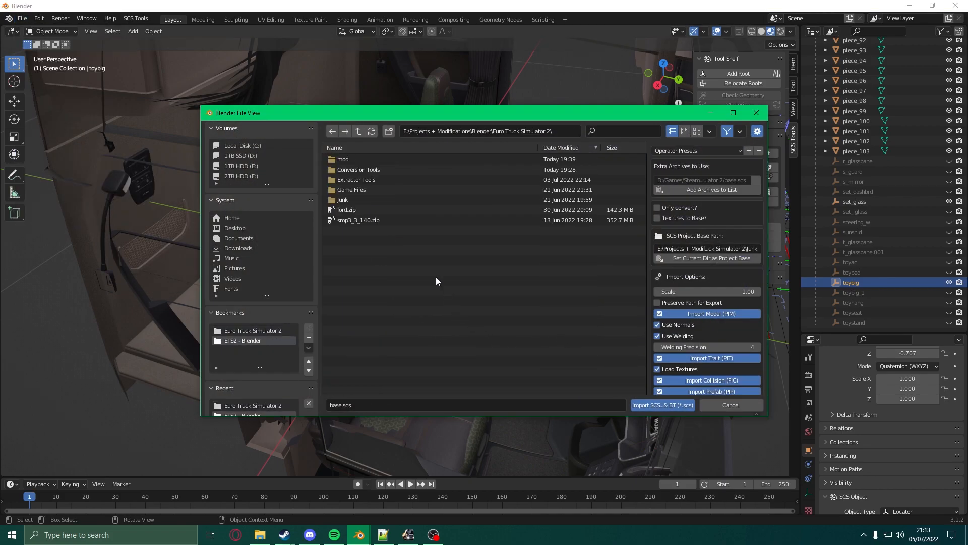
double_click(420, 162)
left_click(719, 258)
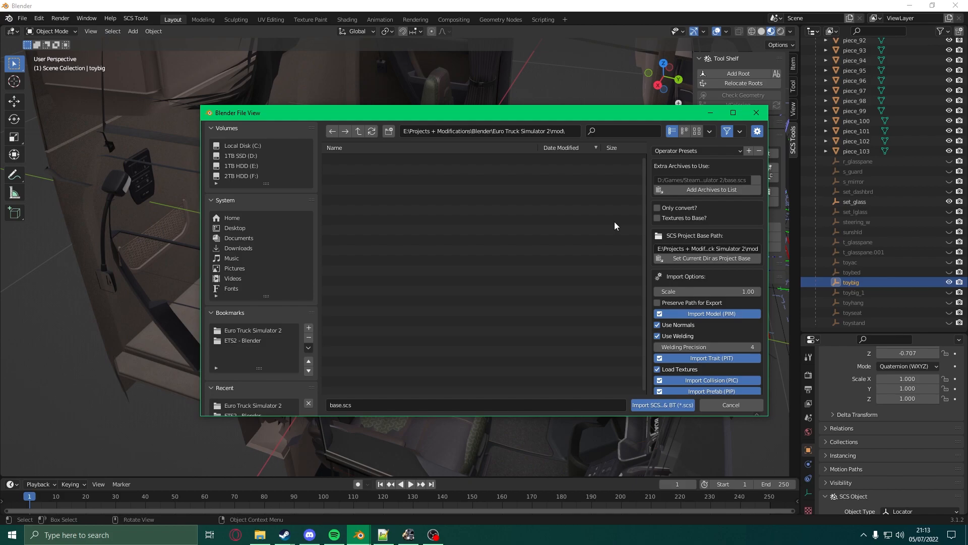
- Choose the smp3_3_140.zip archive from the Euro Truck Simulator 2 folder and open it in the Converter PIX model browser
left_click(359, 131)
left_click(374, 221)
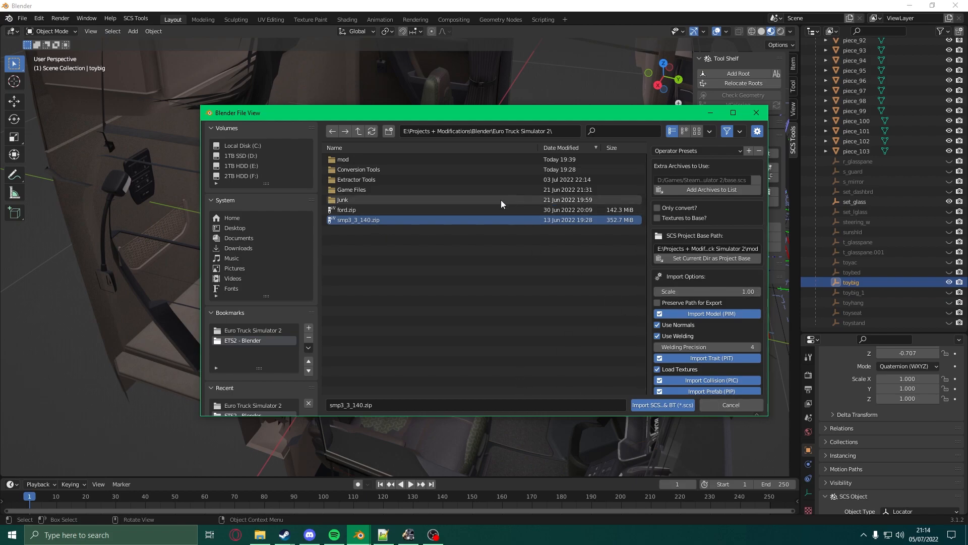
left_click(658, 402)
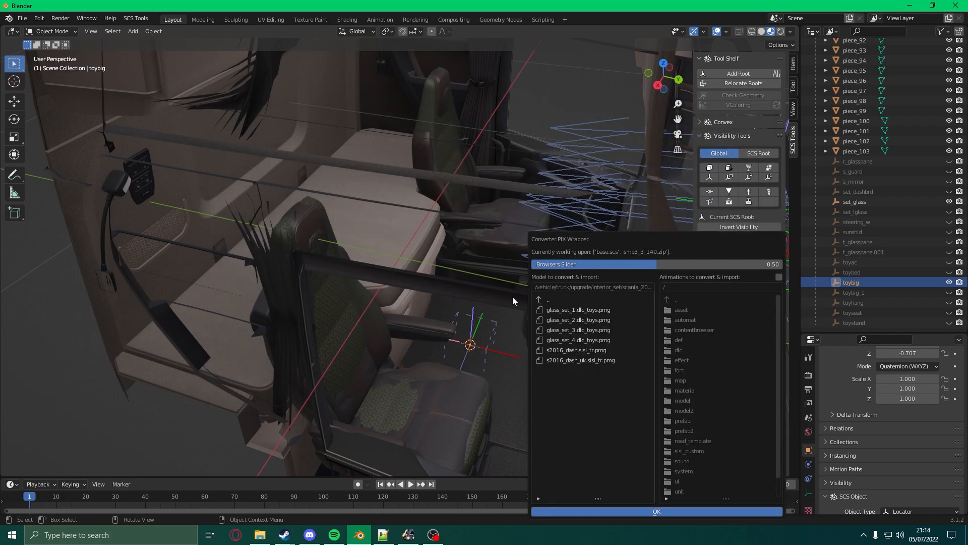
left_click_drag(645, 243, 235, 145)
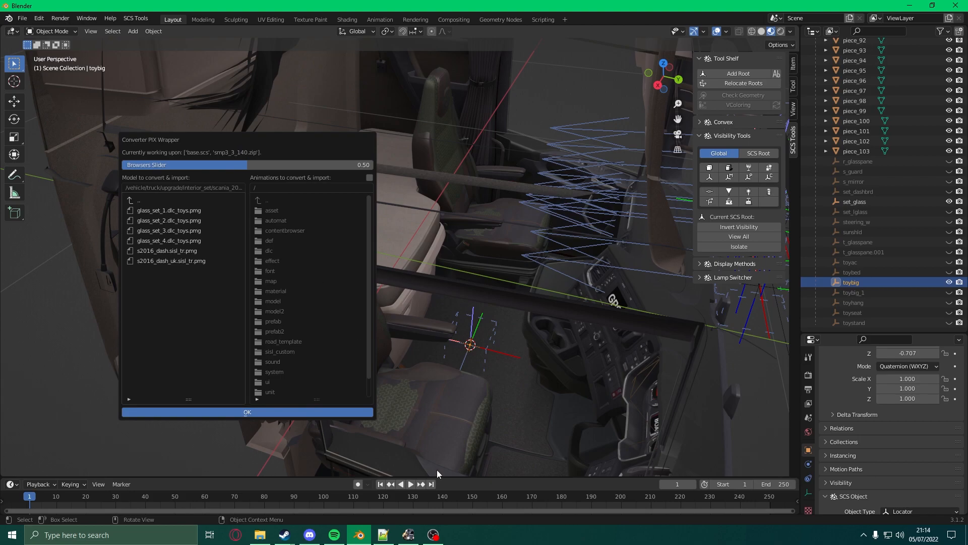
- Following the interior_model path in the Notepad++ file, browse to /vehicle/truck/upgrade/interior_decors/toyseat and import cardboxes.sisl_tr.pmg
left_click(383, 535)
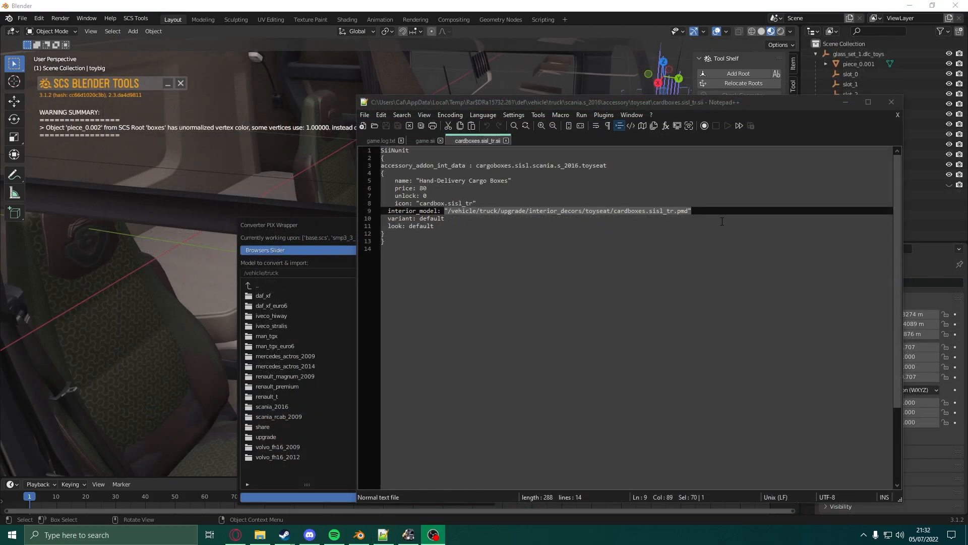
left_click_drag(716, 210, 380, 211)
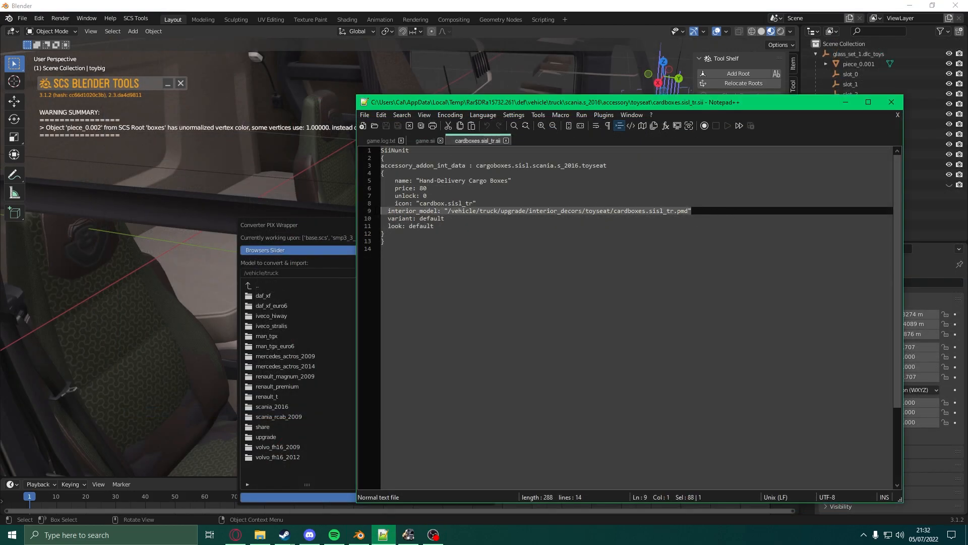
left_click(268, 437)
scroll(261, 367, "down", 3)
scroll(282, 384, "down", 7)
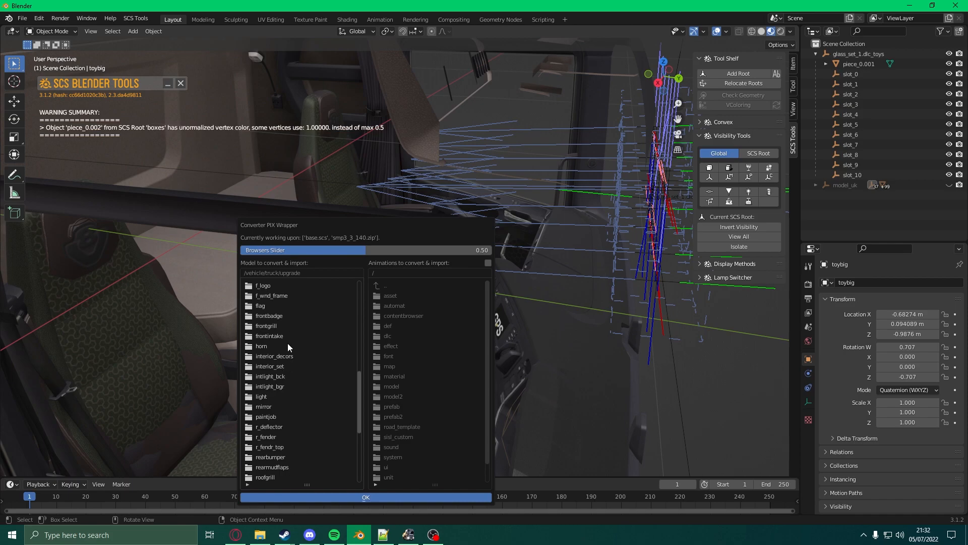
double_click(284, 356)
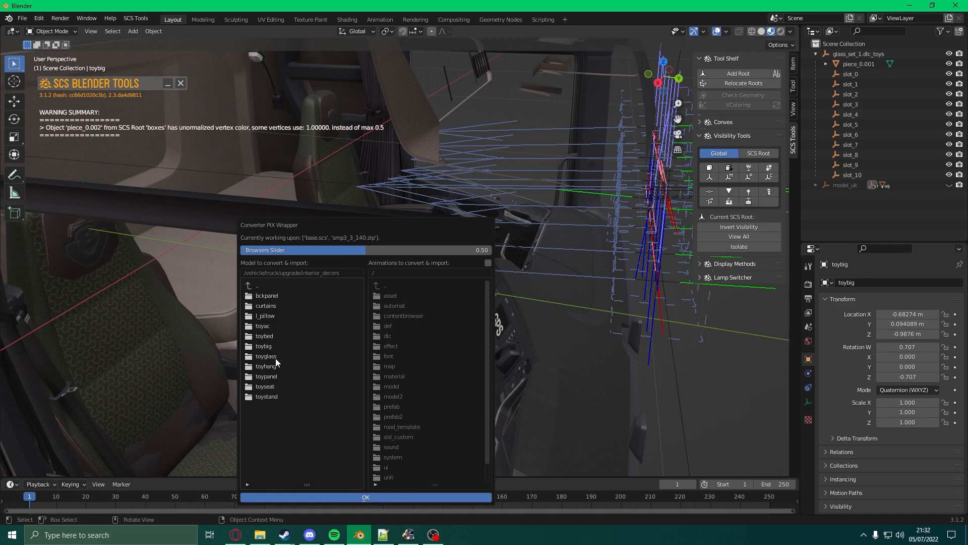
double_click(270, 386)
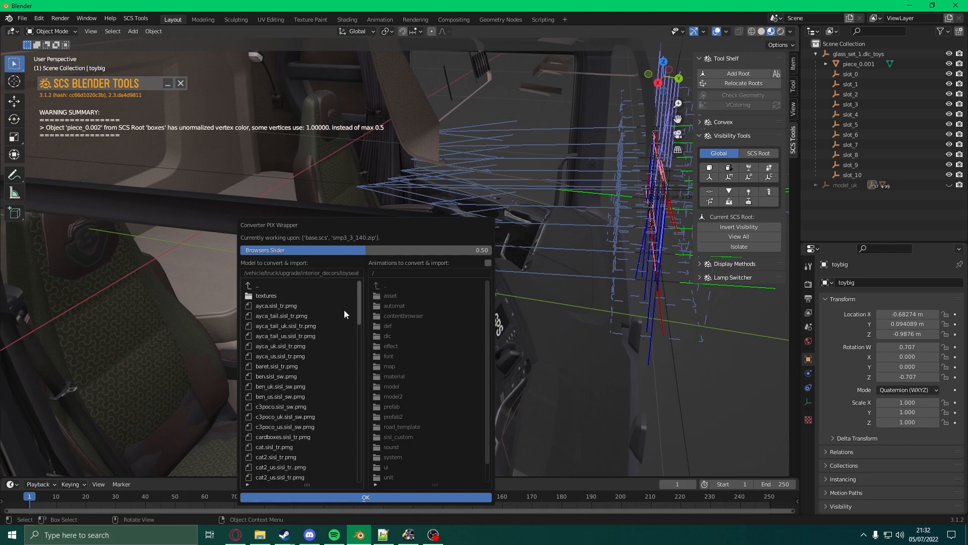
left_click(295, 438)
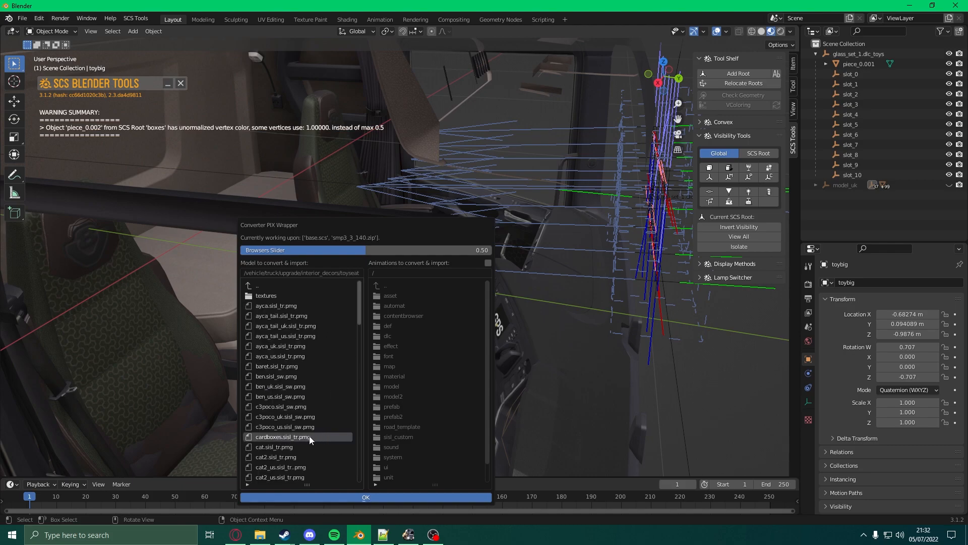
left_click(398, 495)
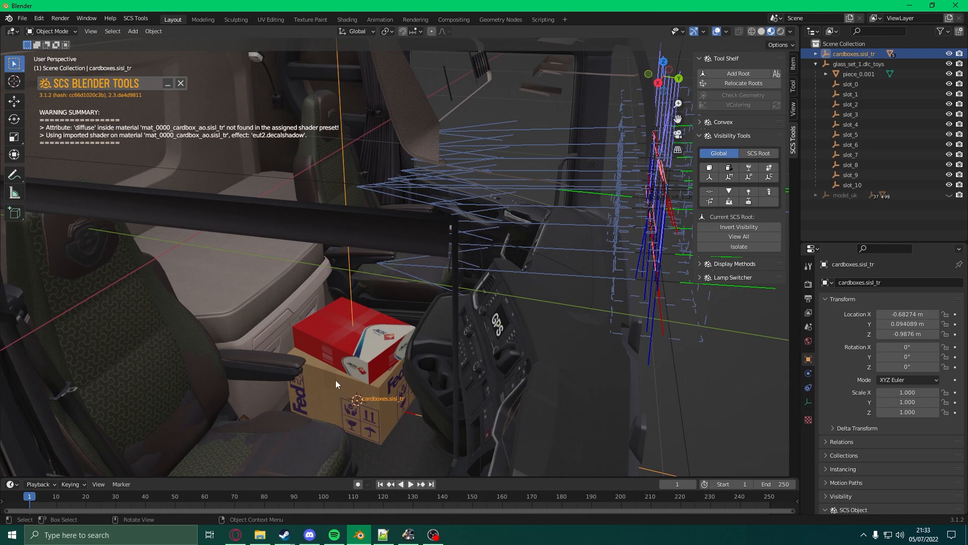
- Delete piece_0.001 and every slot locator under glass_set_1.dlc_toys except slot_1
middle_click_drag(578, 229, 575, 316)
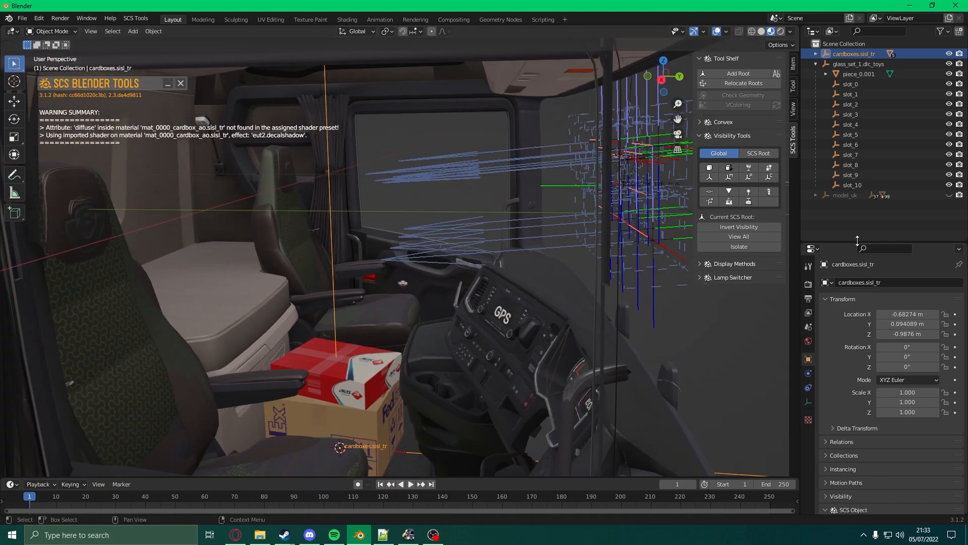
left_click(856, 75)
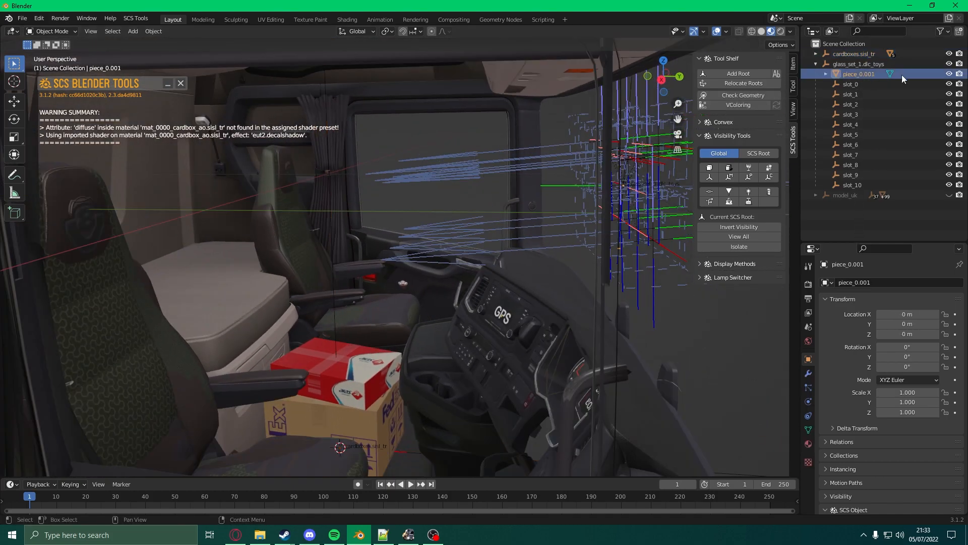
left_click(864, 183, "shift")
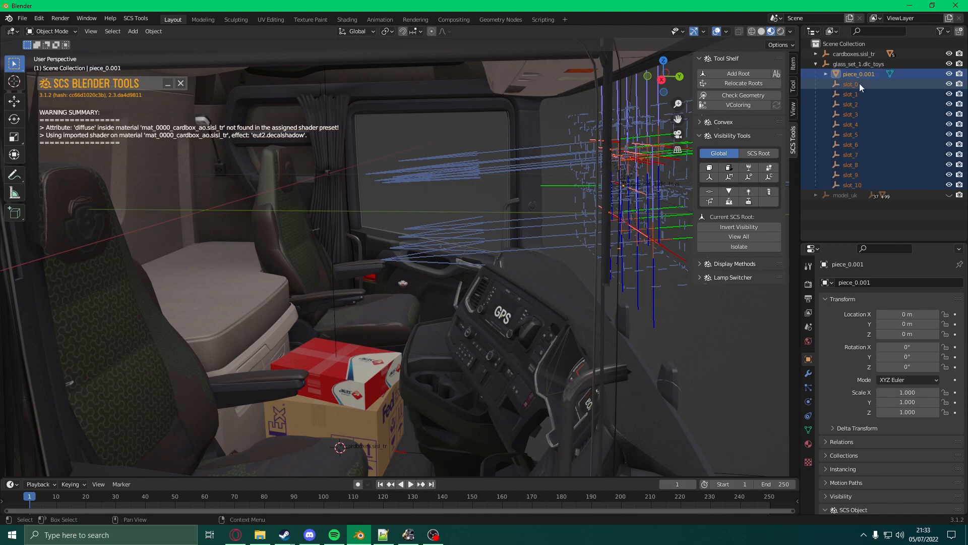
left_click(850, 94, "ctrl")
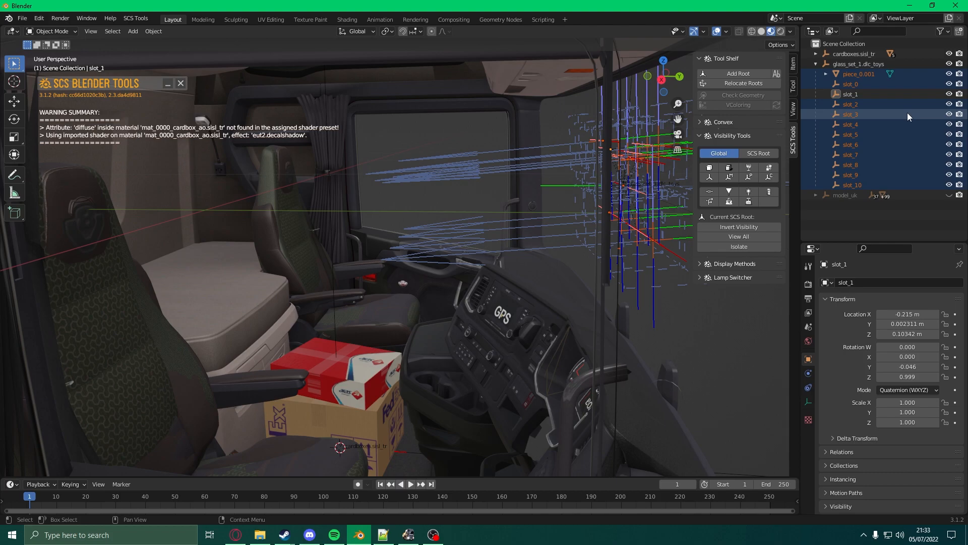
key("Delete")
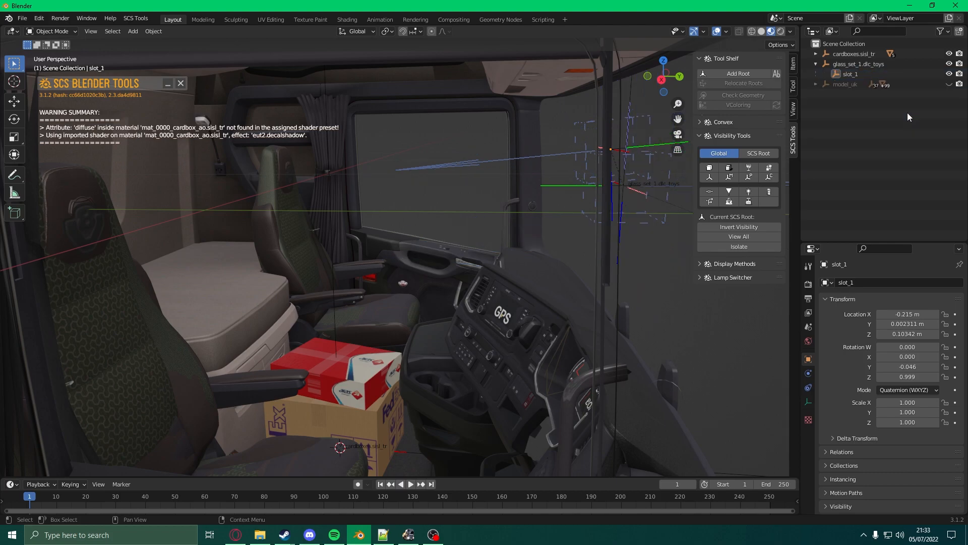
- Expand cardboxes.sisl_tr, select its five mesh pieces, and parent them to the slot_1 locator
left_click(848, 53)
left_click(816, 53)
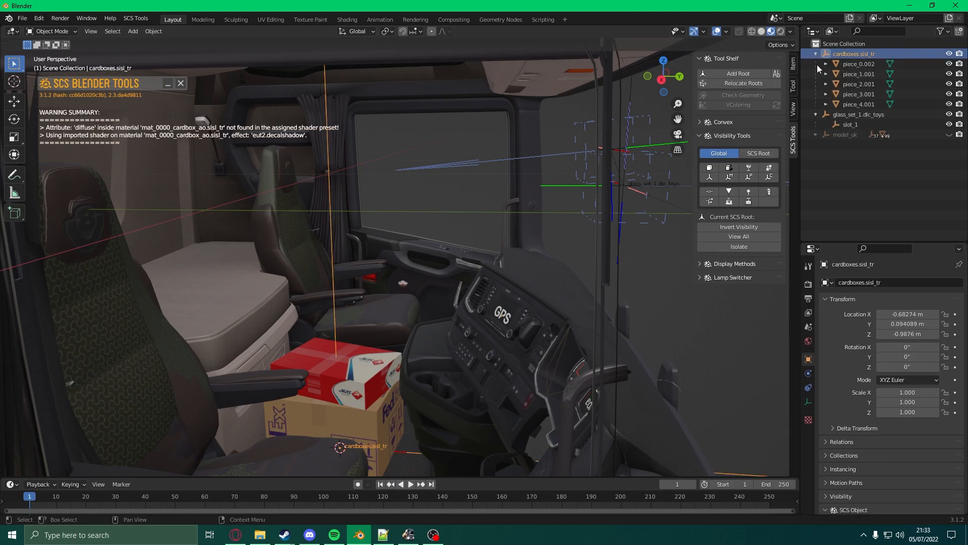
left_click(861, 64)
left_click(864, 103, "shift")
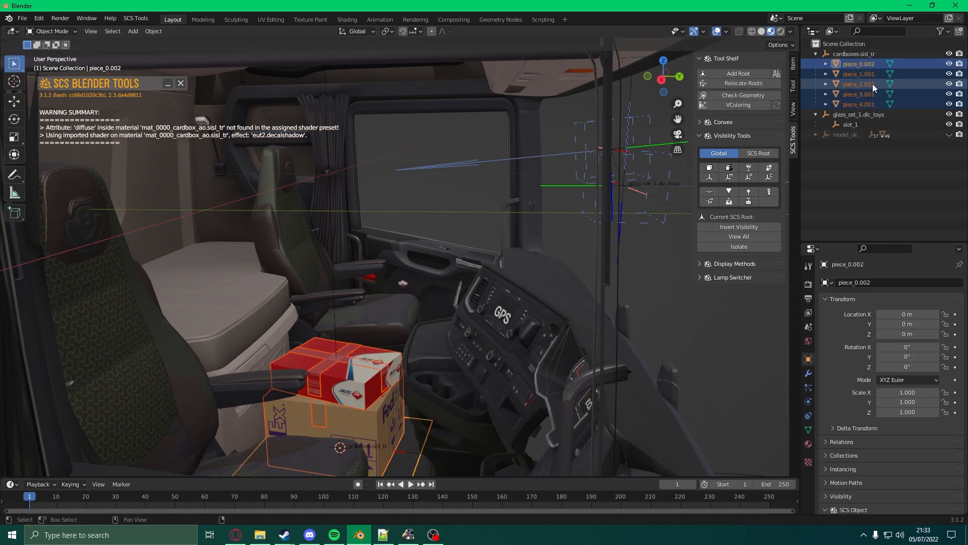
middle_click_drag(428, 222, 489, 305)
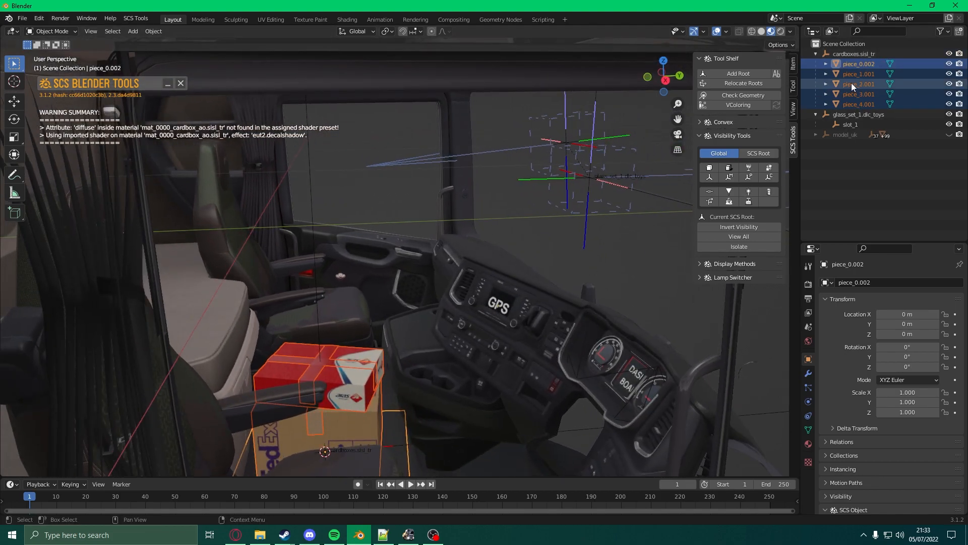
left_click_drag(846, 84, 859, 122)
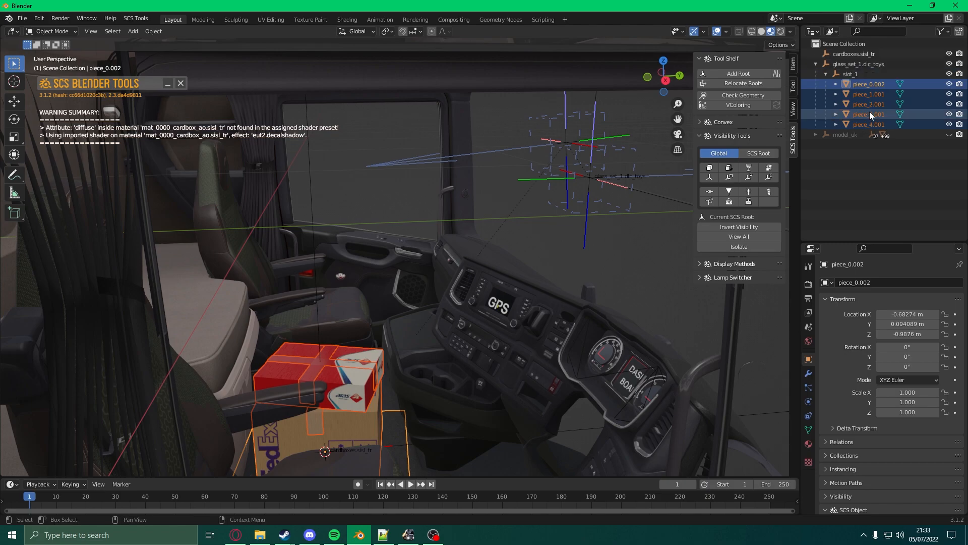
- Change the SCS object type of the slot_1 locator to Root Object
left_click(859, 73)
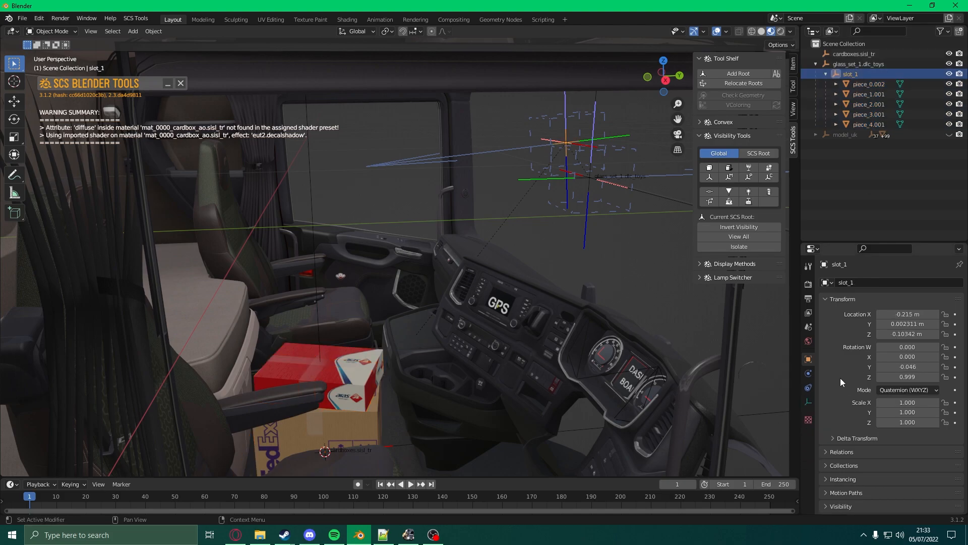
scroll(845, 359, "down", 10)
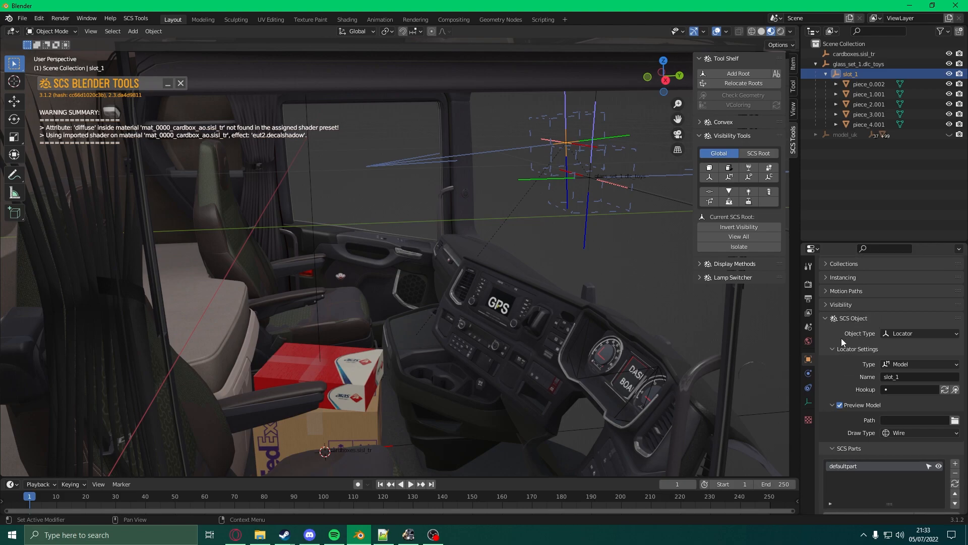
left_click(906, 335)
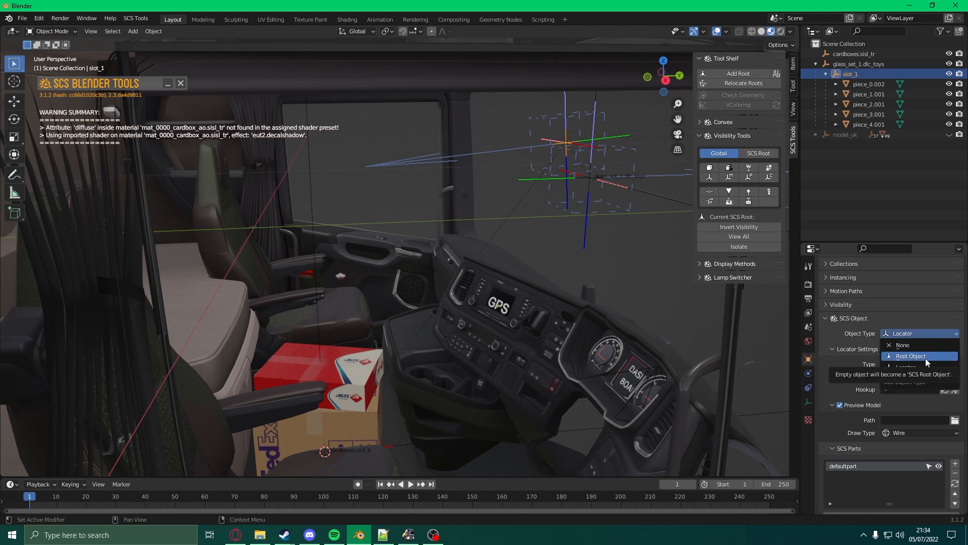
left_click(904, 357)
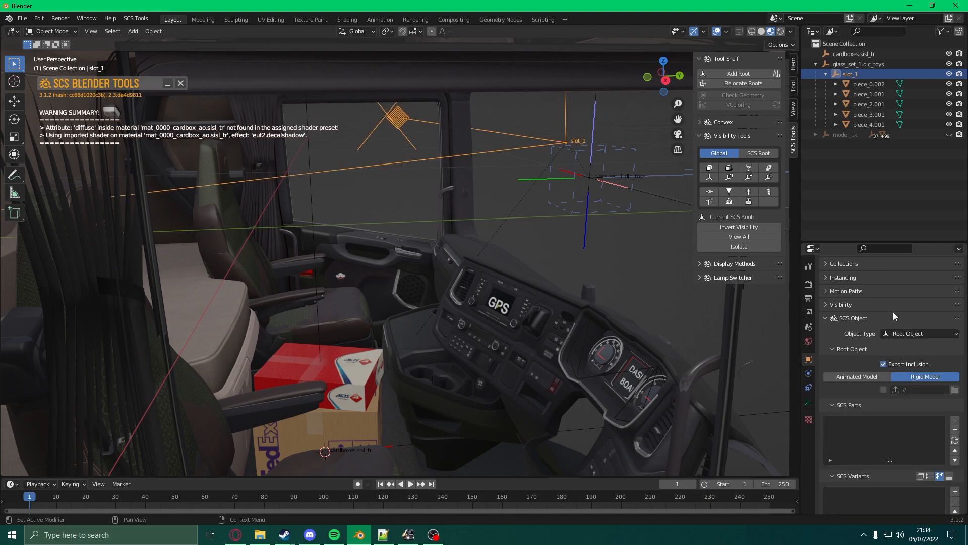
- Add one SCS part, one SCS variant and one SCS look to the slot_1 root object
scroll(861, 351, "down", 5)
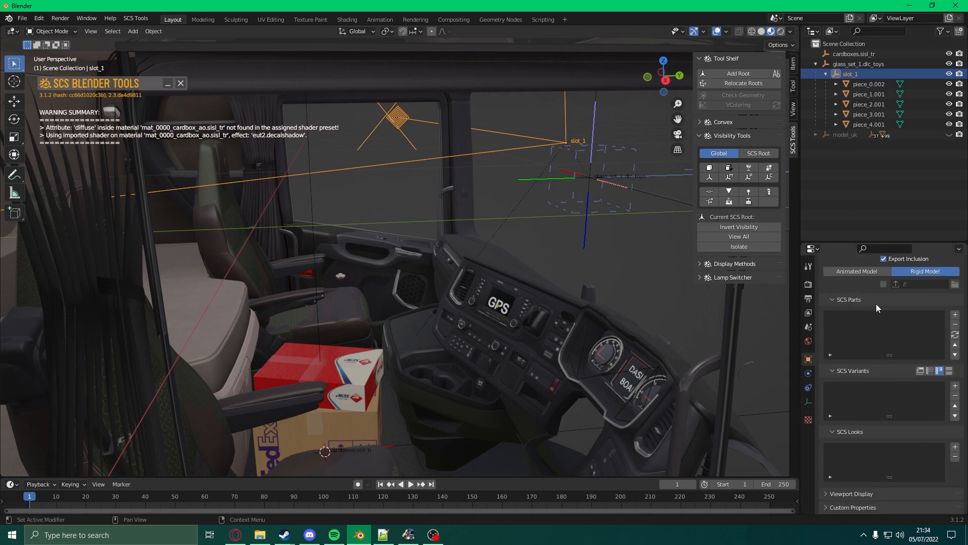
left_click(955, 315)
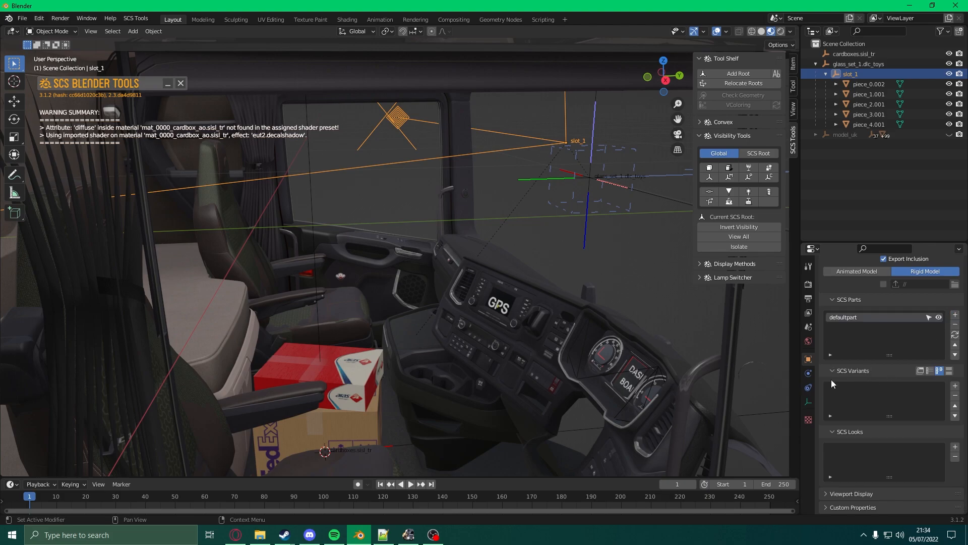
left_click(955, 385)
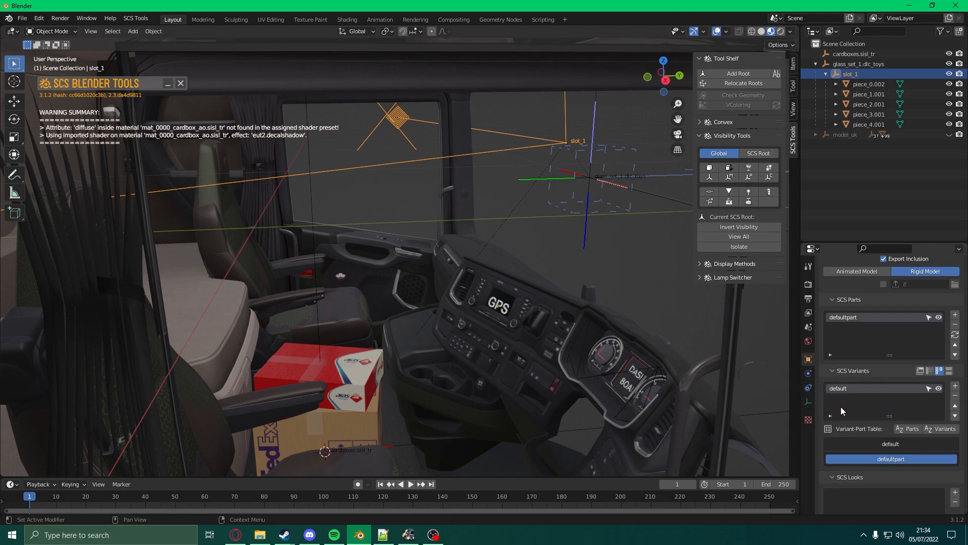
scroll(841, 407, "down", 2)
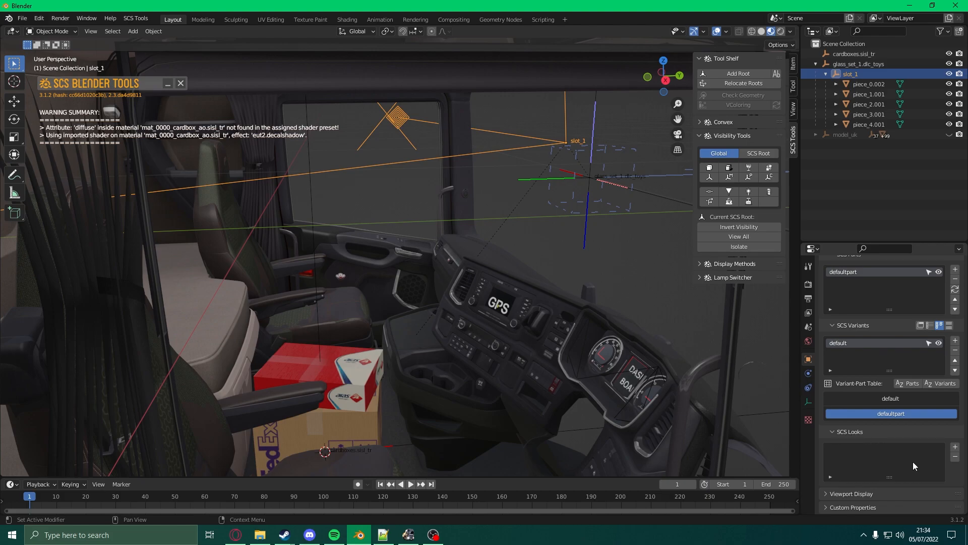
left_click(956, 447)
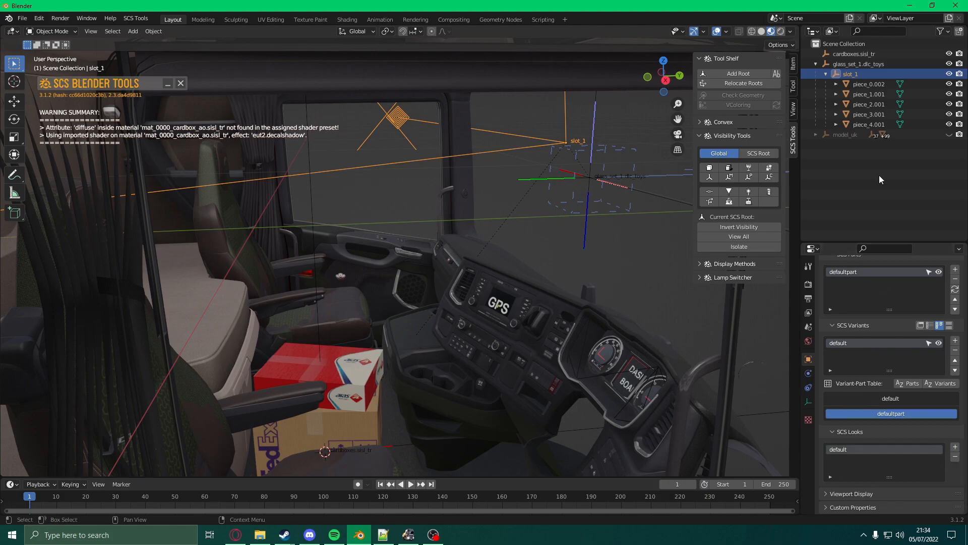
- Rename the slot_1 root object to boxes
double_click(861, 73)
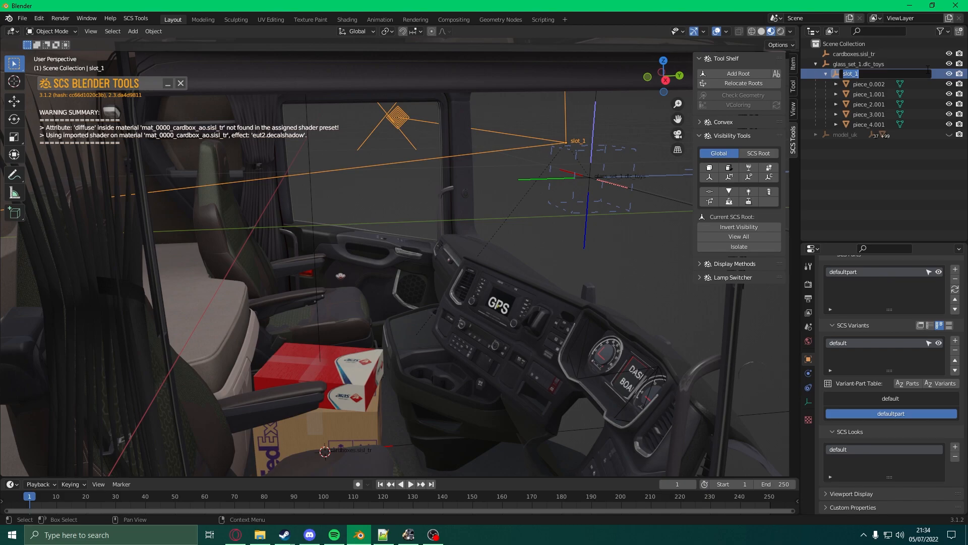
type("boxes")
key("Return")
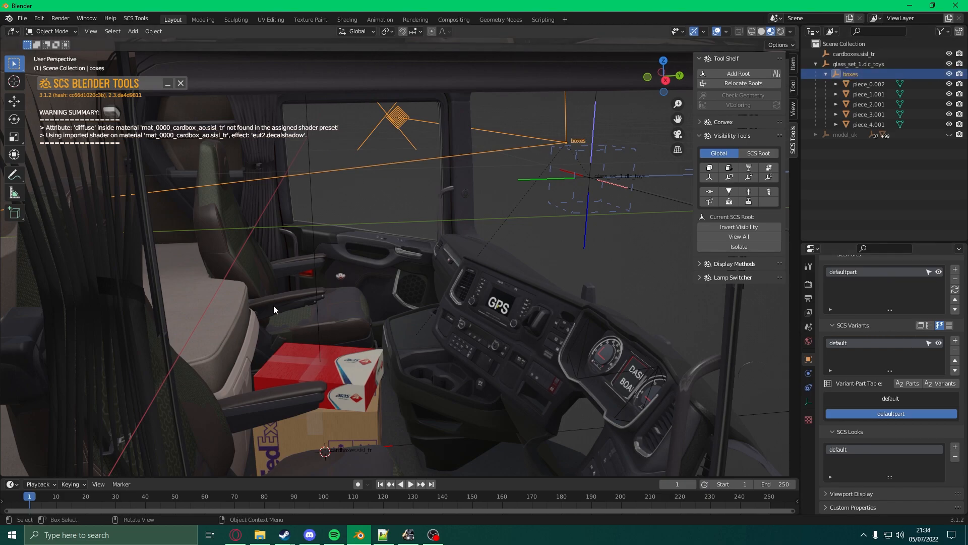
- Run SCS Export on the selected boxes root and accept the export preview
left_click(809, 300)
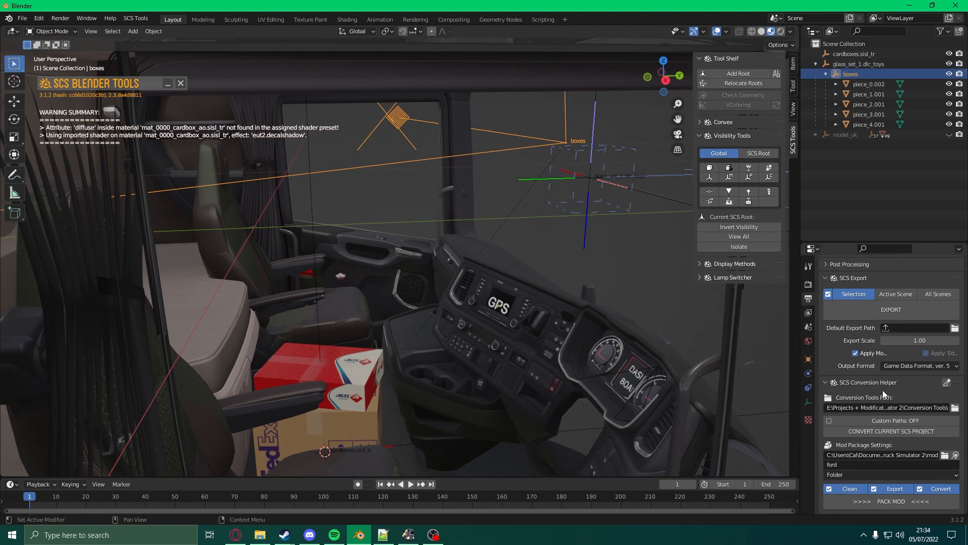
left_click(887, 312)
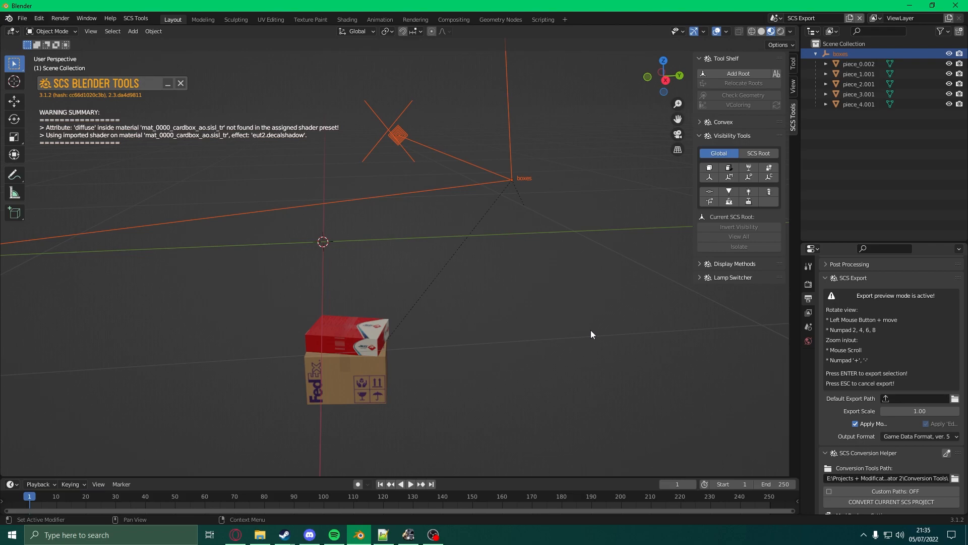
key("Return")
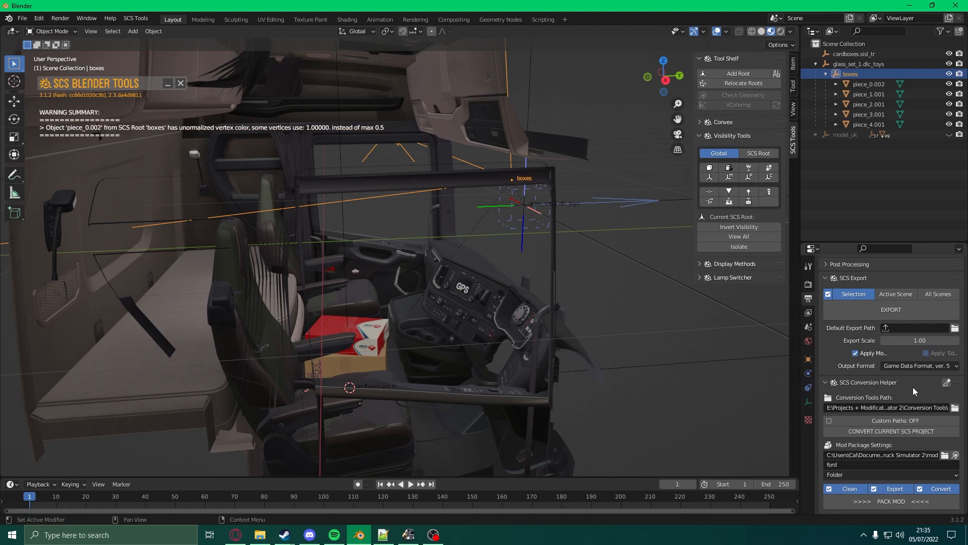
- Clean the converted data in the conversion tools folder and convert the current SCS project
left_click(948, 383)
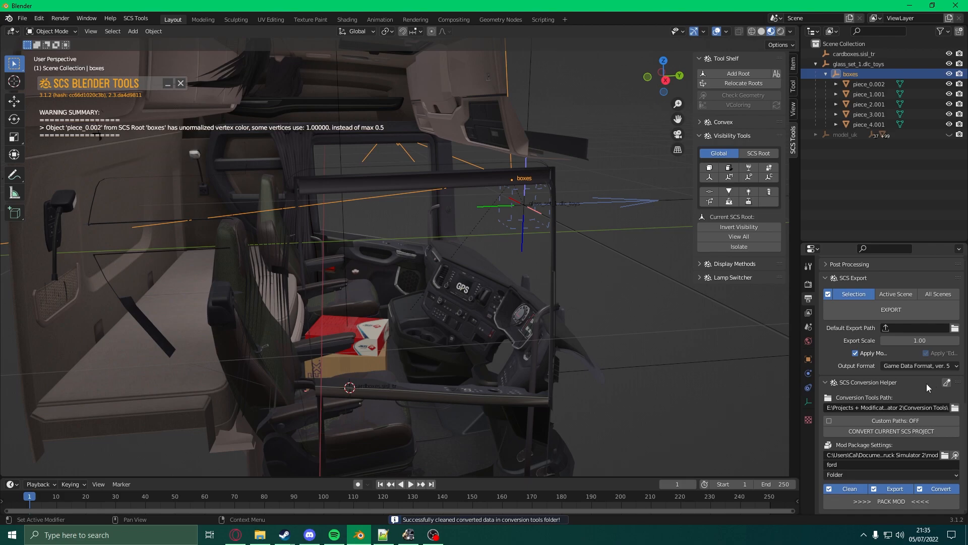
left_click(931, 429)
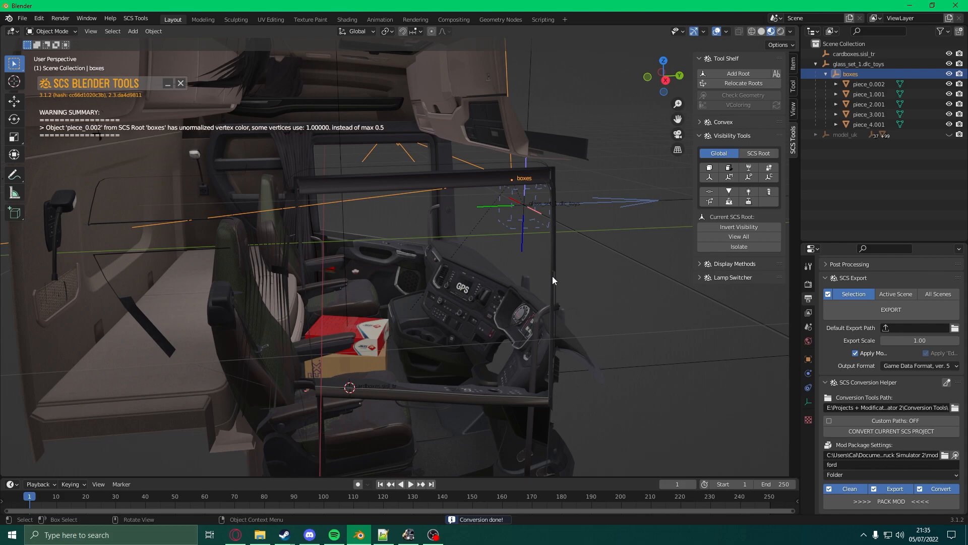
left_click(918, 407)
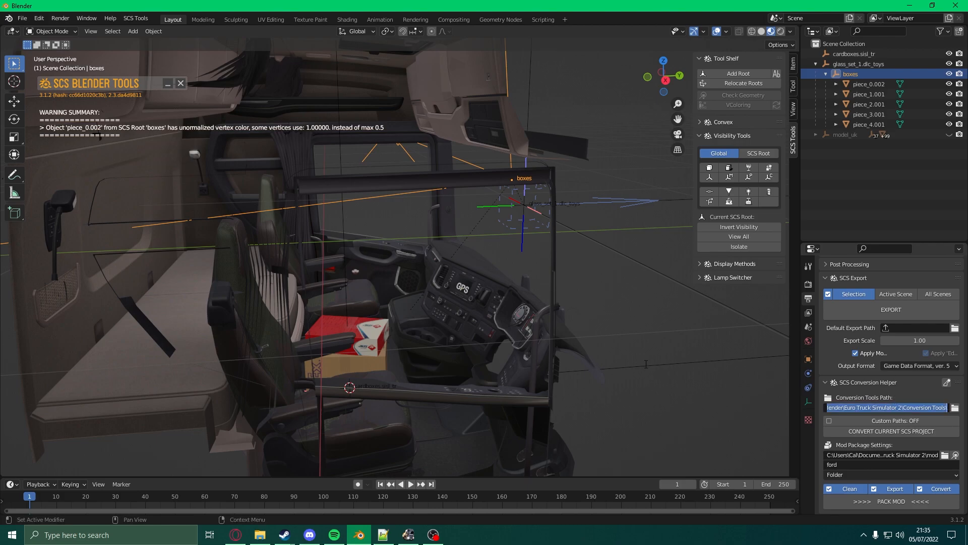
left_click(260, 535)
left_click(449, 127)
type("E:\\Projects + Modifications\\Blender\\Euro Truck Simulator 2\\Conversion Tools\\")
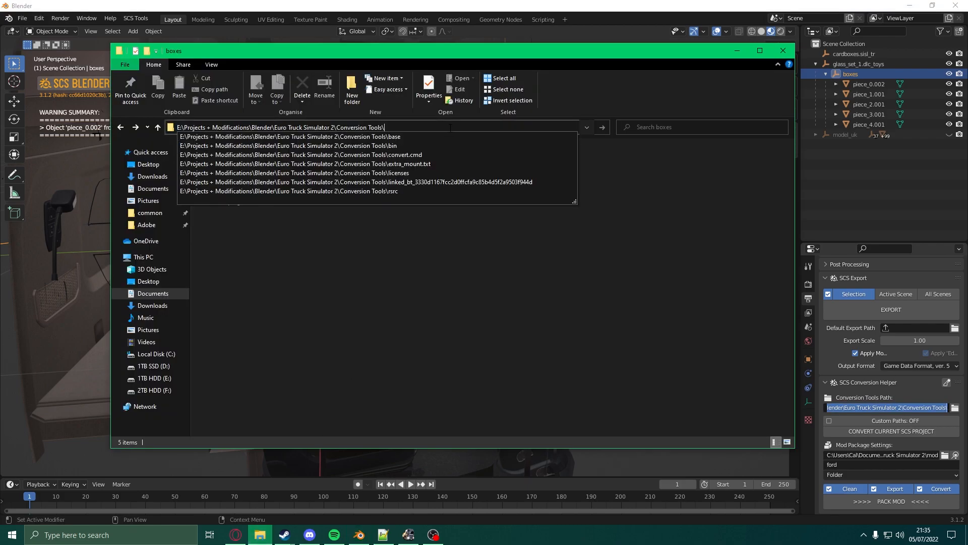
key("Return")
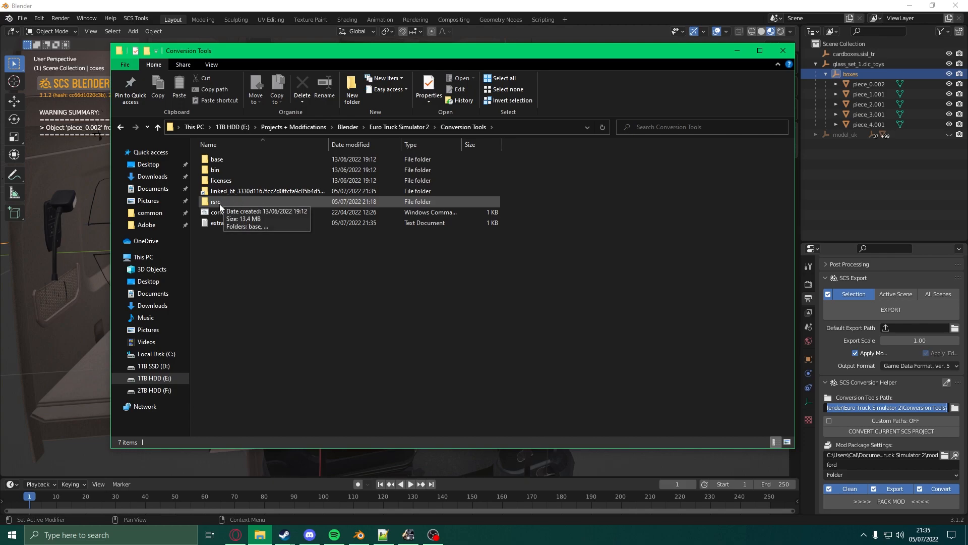
double_click(255, 204)
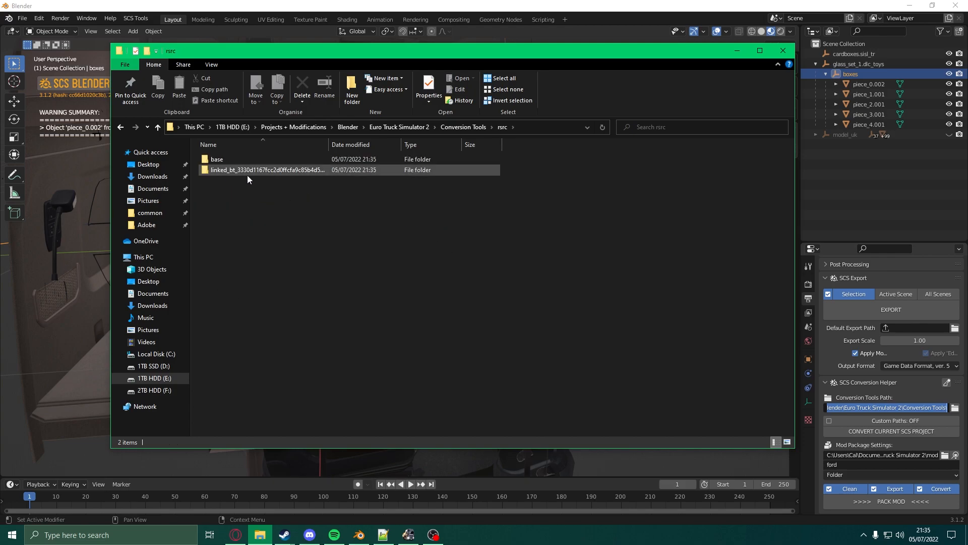
double_click(252, 170)
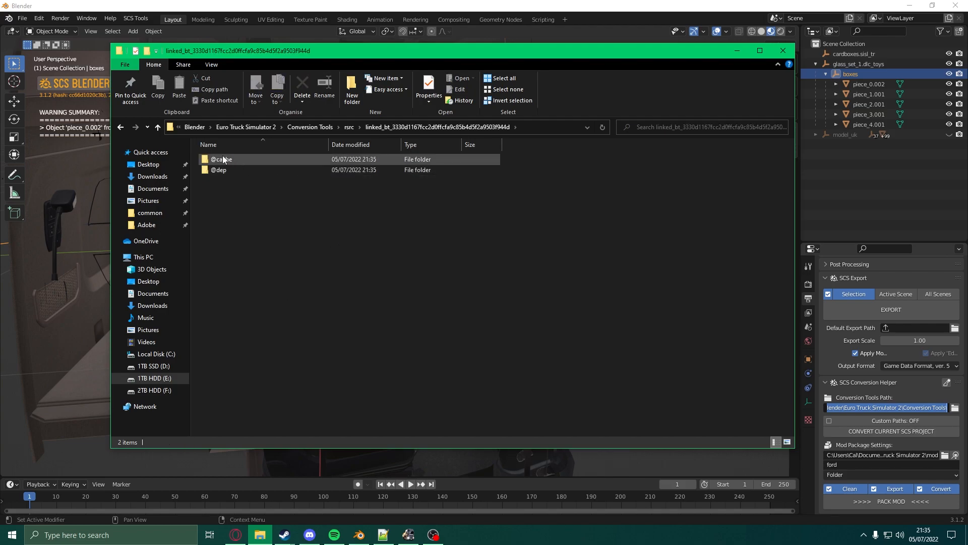
double_click(229, 158)
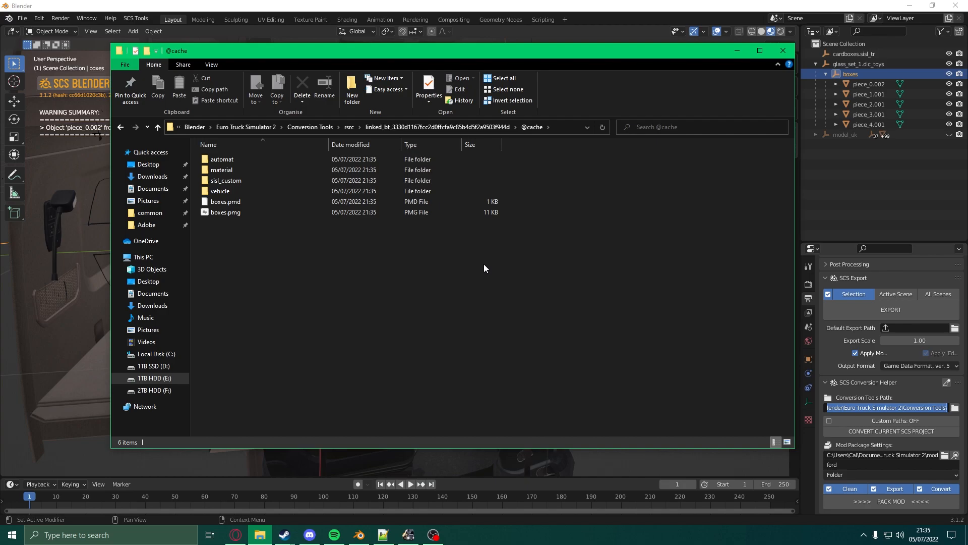
left_click_drag(609, 254, 176, 101)
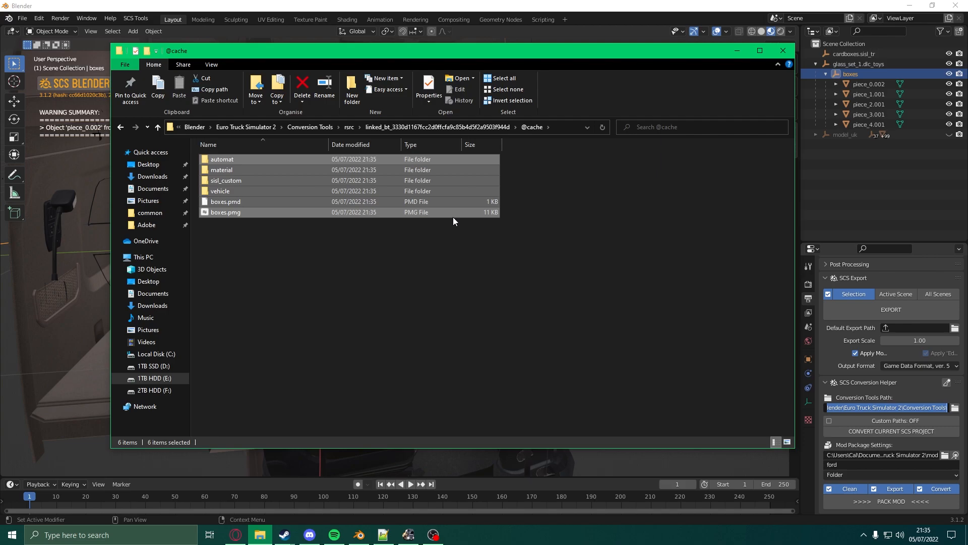
right_click(310, 201)
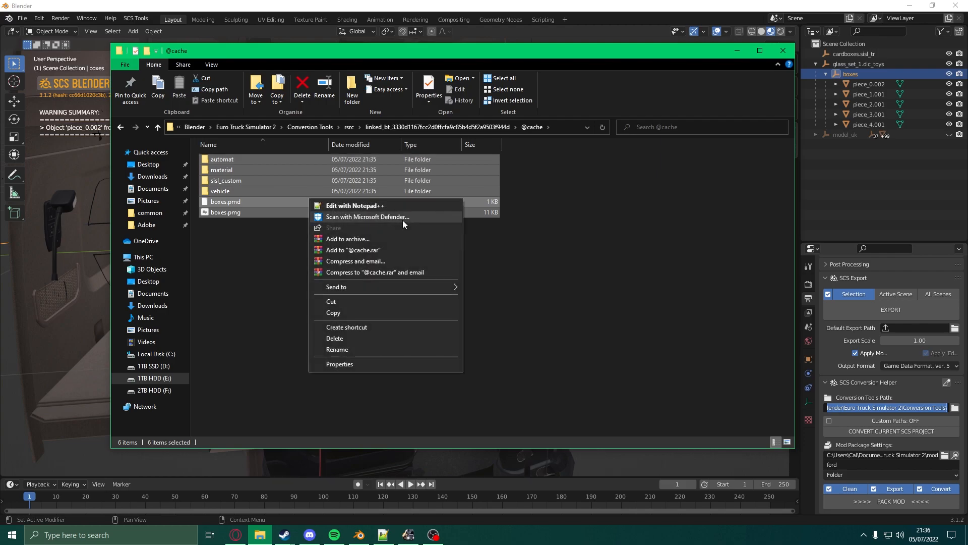
left_click(409, 313)
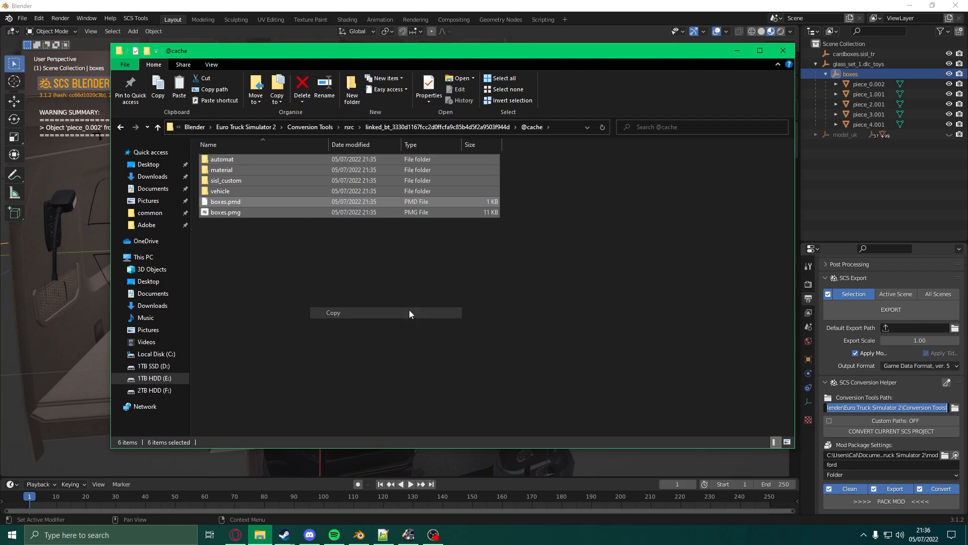
- In the Project ALM v3.5.1 Insanux folder under Downloads, delete the existing item beside Project-ALM.exe and create a folder named my_mod
left_click(148, 177)
double_click(260, 173)
left_click(264, 160)
key("Delete")
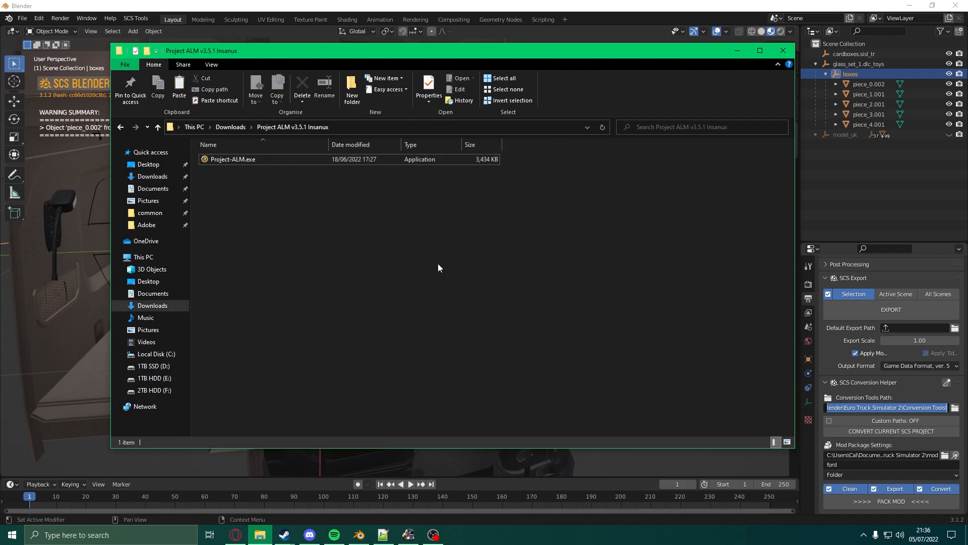
key("ctrl+shift+n")
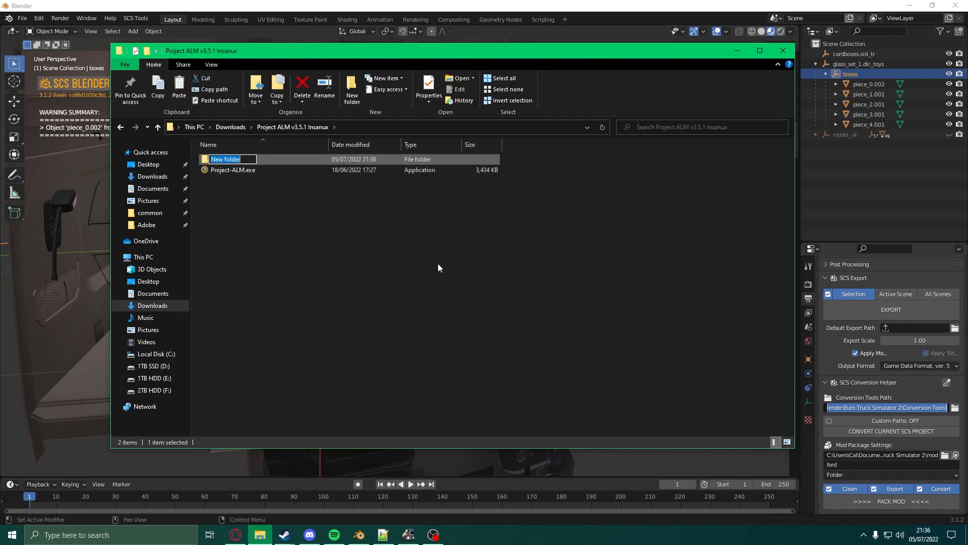
type("my_mod")
key("Return")
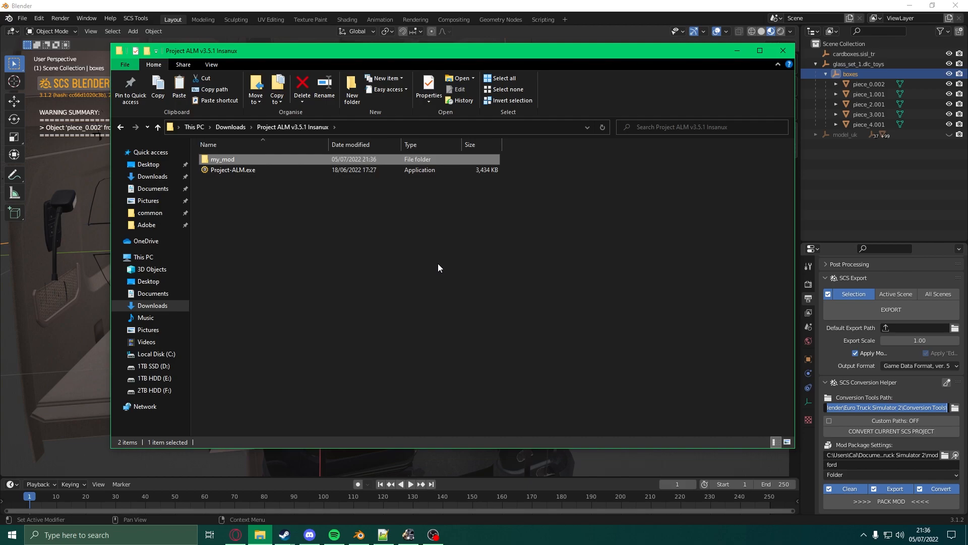
- Paste the copied conversion files and folders into the my_mod folder
double_click(332, 161)
right_click(314, 189)
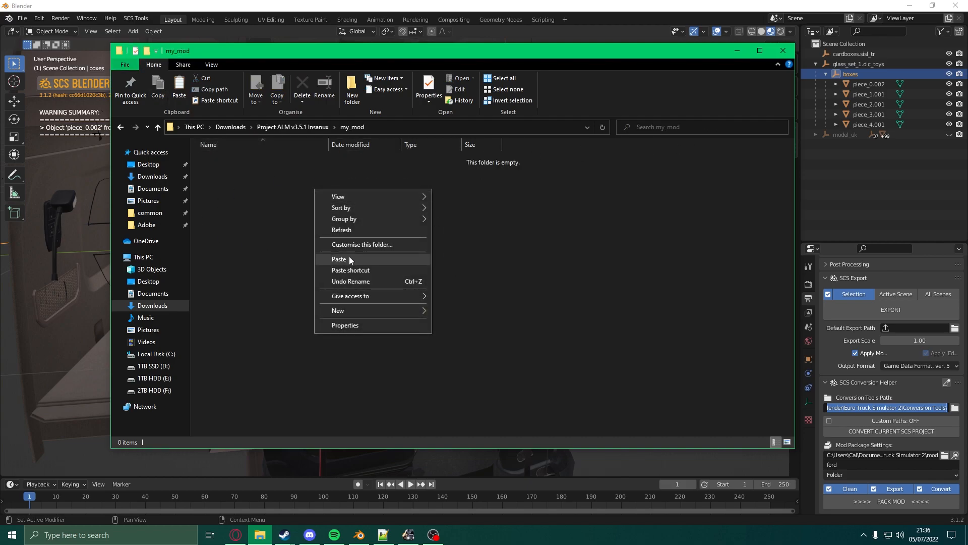
left_click(383, 259)
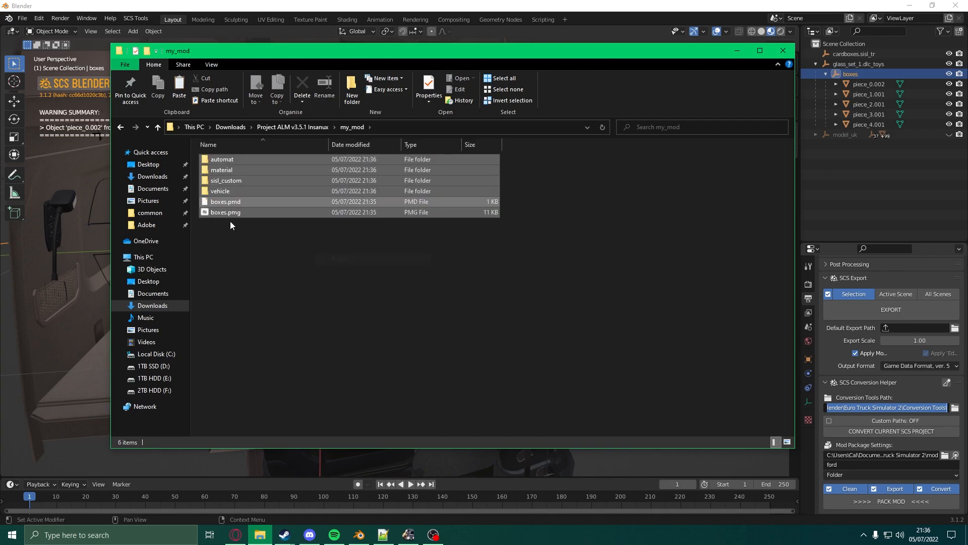
left_click(706, 313)
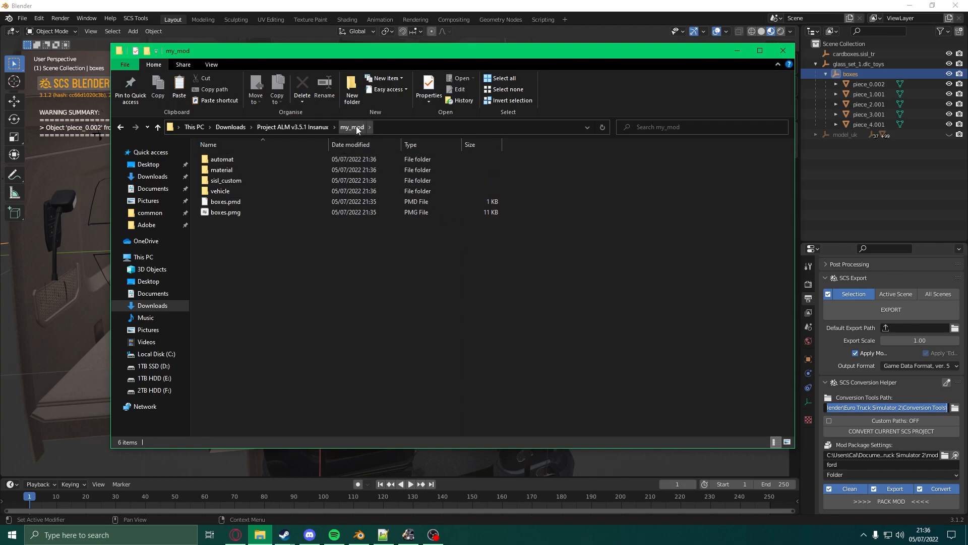
- Launch Project-ALM.exe from the parent folder of my_mod and open its Automatic Conversion tool for Blender mods
left_click(295, 125)
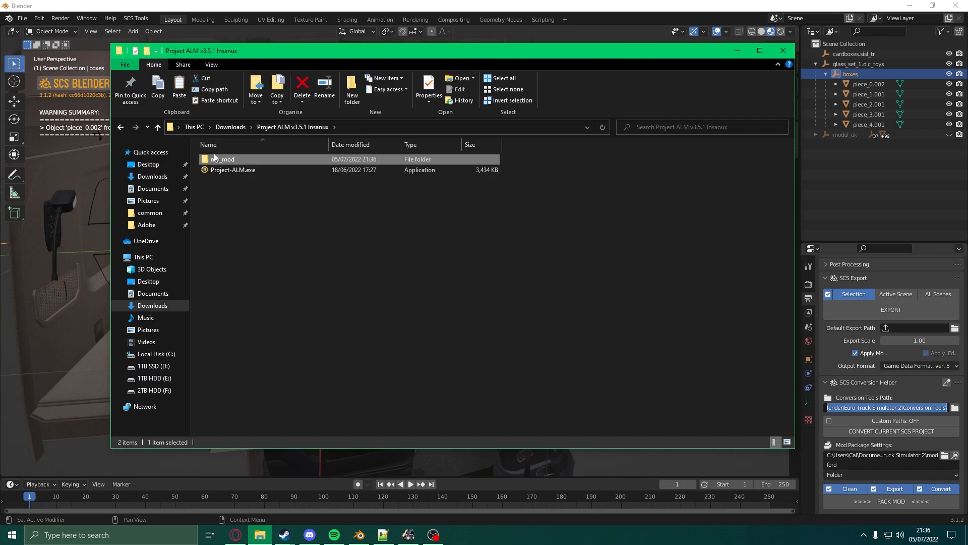
double_click(265, 171)
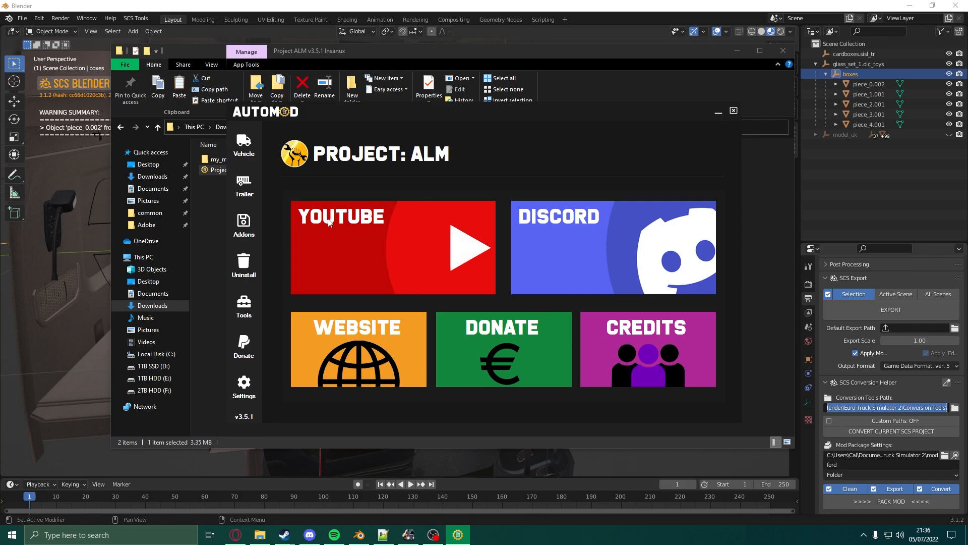
left_click(256, 302)
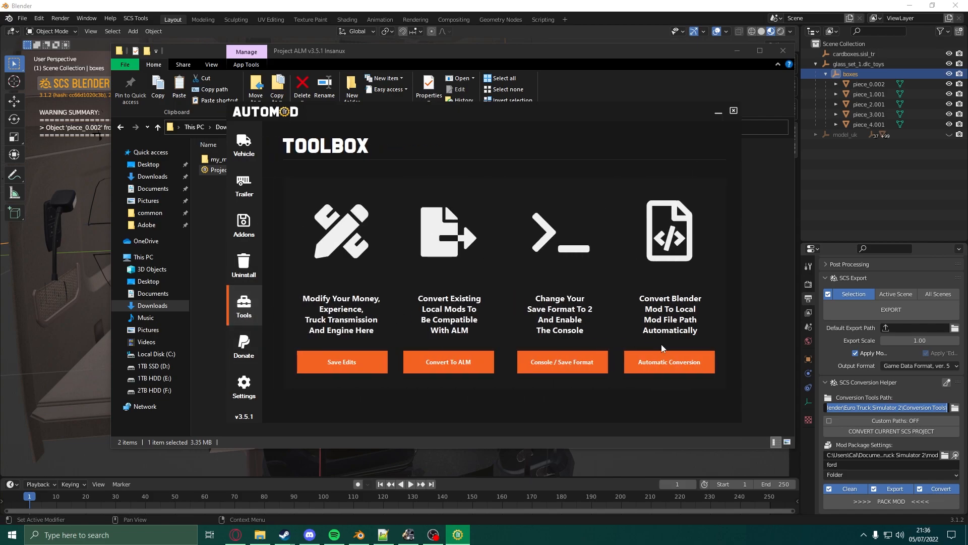
left_click(675, 359)
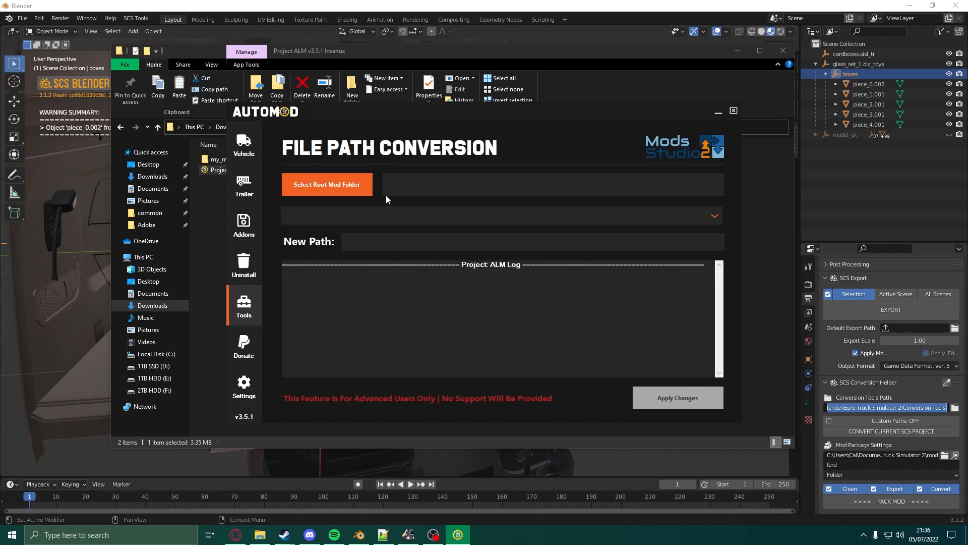
- Set the my_mod folder in Project ALM v3.5.1 Insanux as the root mod folder for the file path conversion
left_click_drag(338, 118, 440, 162)
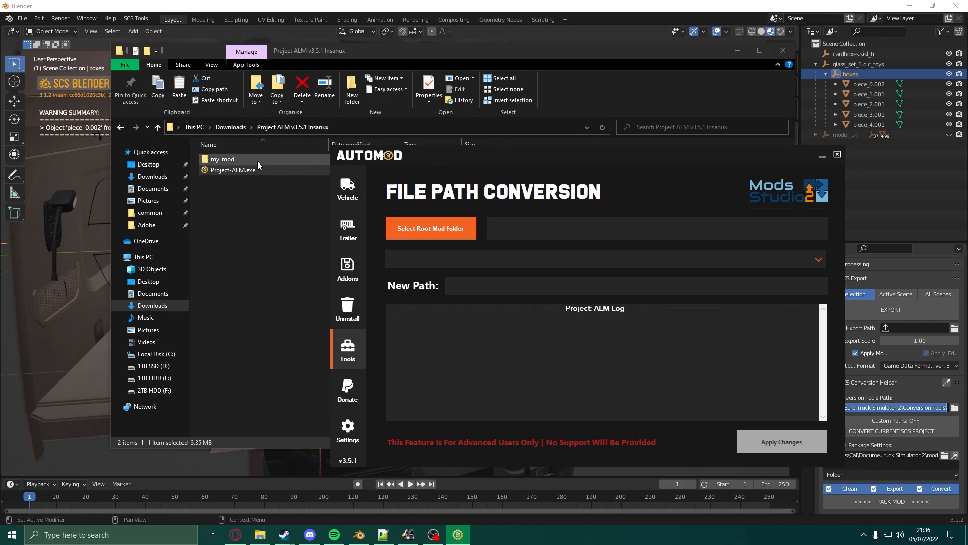
left_click(453, 231)
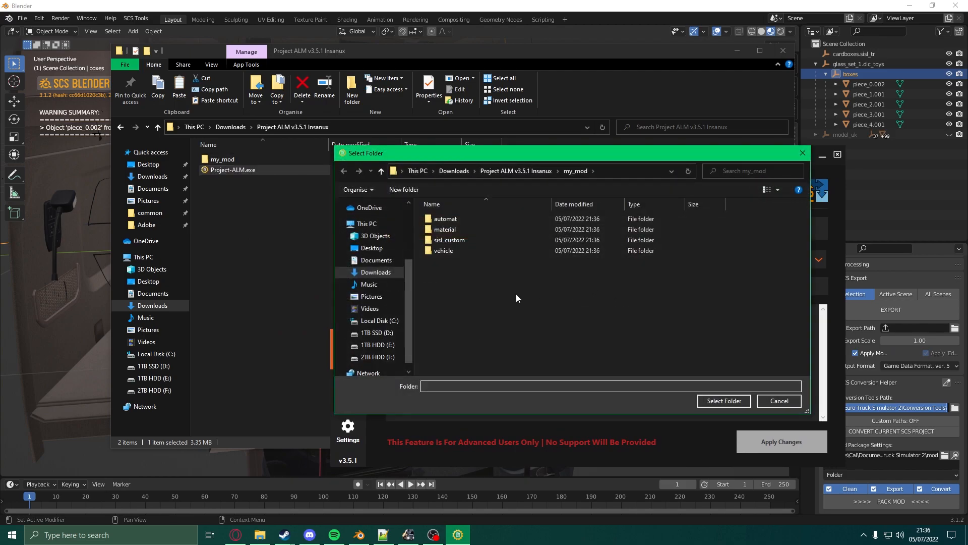
left_click(545, 171)
double_click(458, 223)
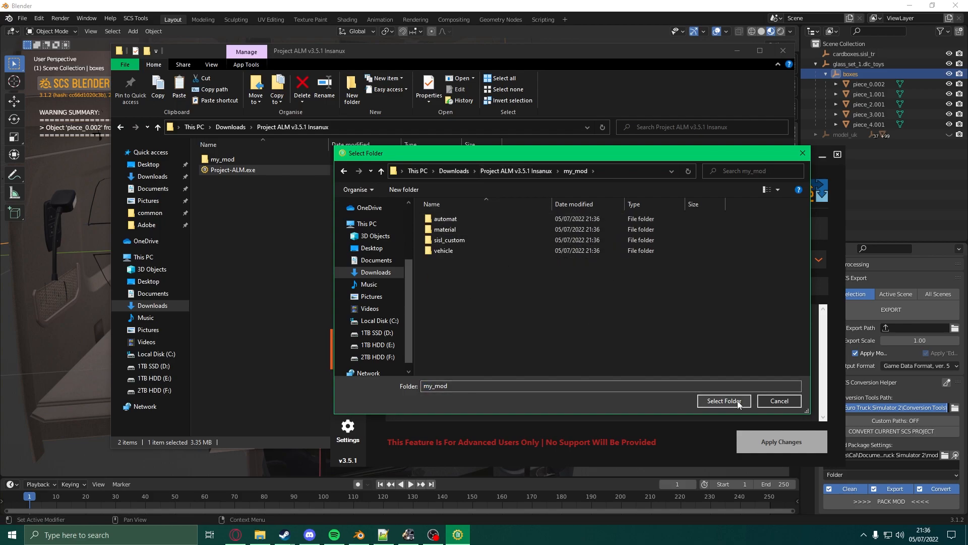
left_click(724, 400)
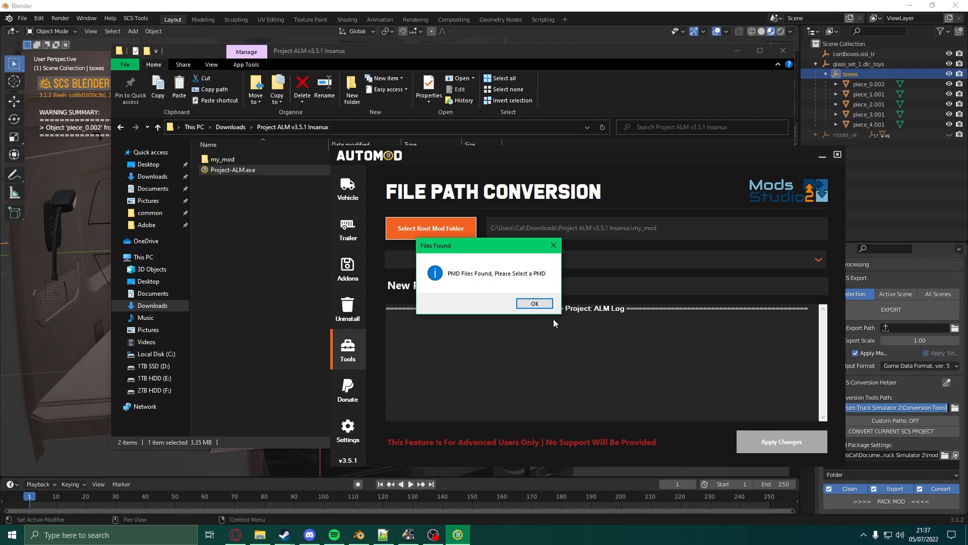
left_click(534, 303)
- Choose my_mod\boxes.pmd as the file to convert, set its new path to /home/local_mods/boxes and apply the changes
left_click(824, 261)
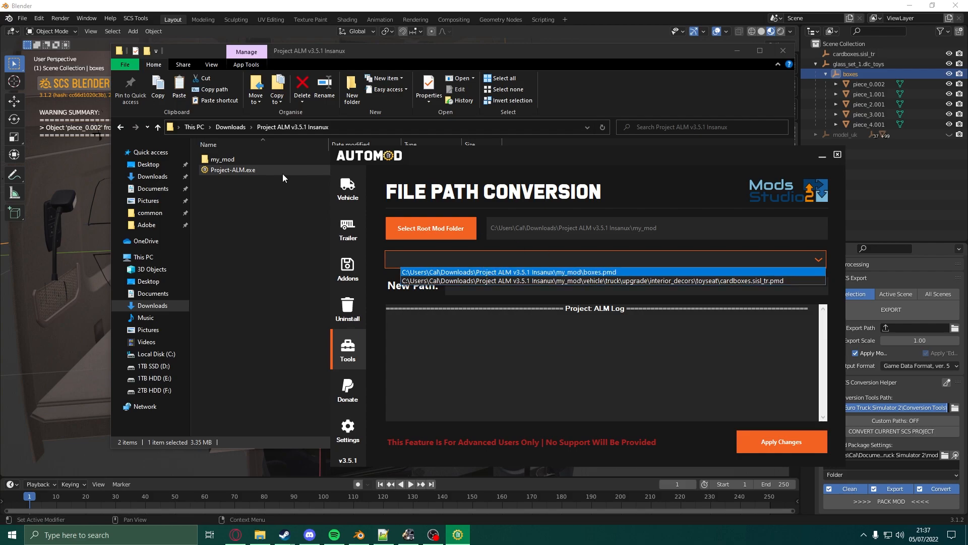
double_click(268, 161)
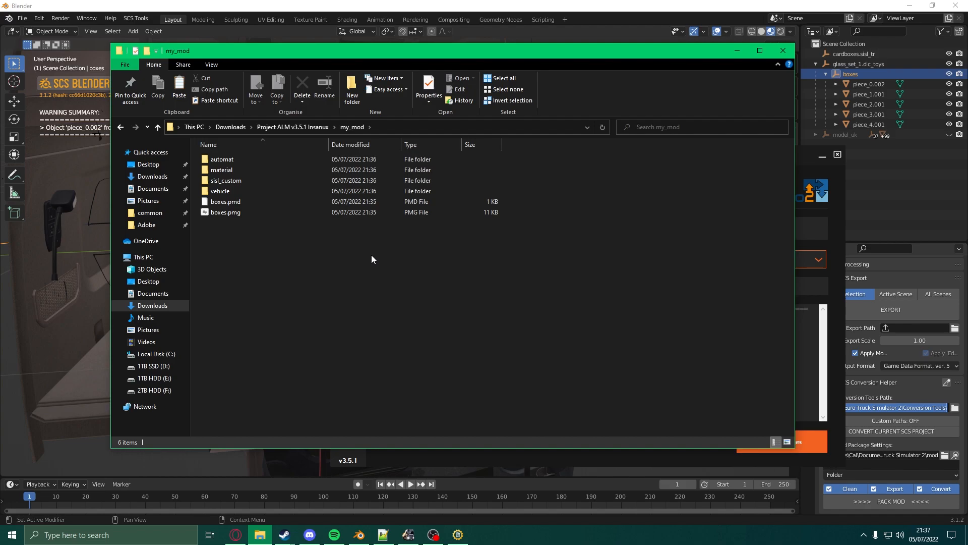
left_click_drag(437, 258, 264, 230)
left_click_drag(436, 250, 275, 203)
left_click_drag(569, 245, 491, 286)
left_click(817, 258)
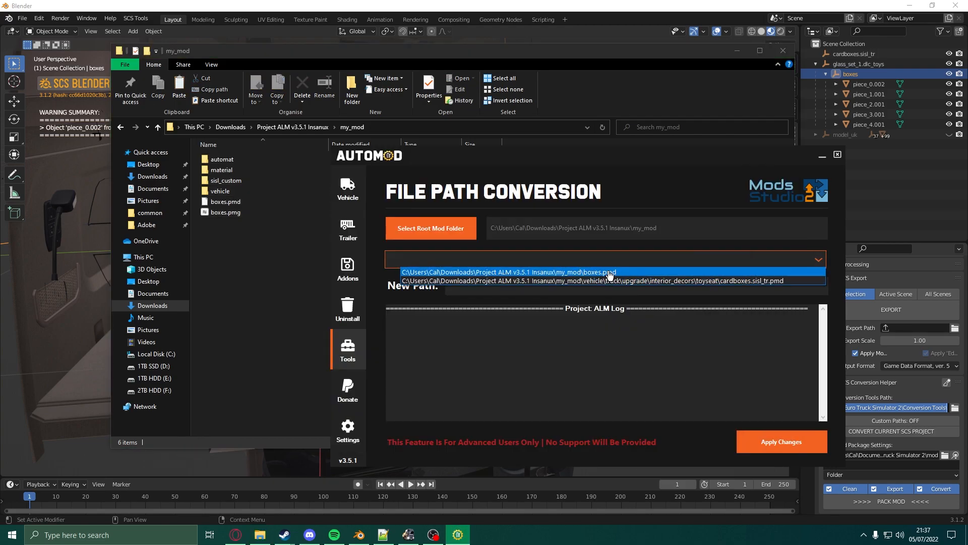
left_click(609, 272)
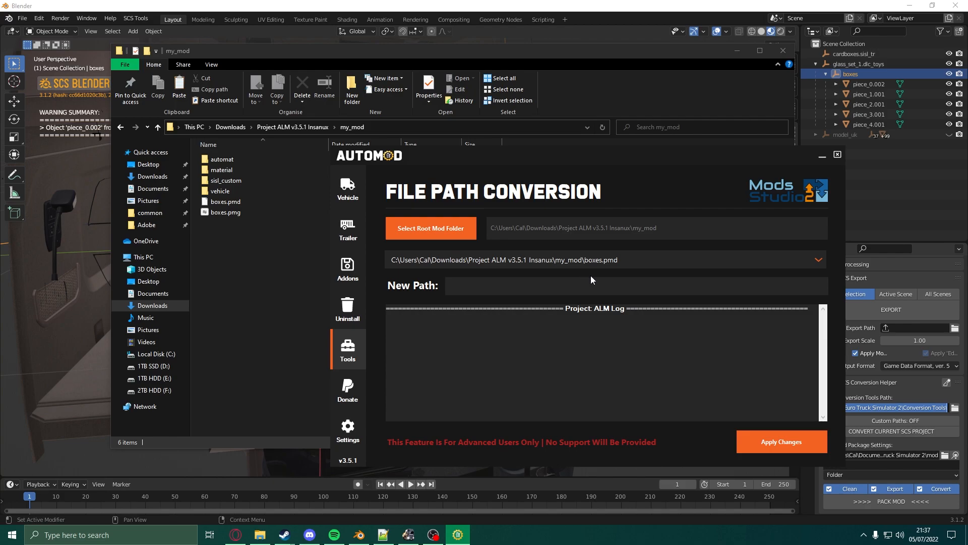
type("home/local")
type("mods/boxes")
left_click(783, 444)
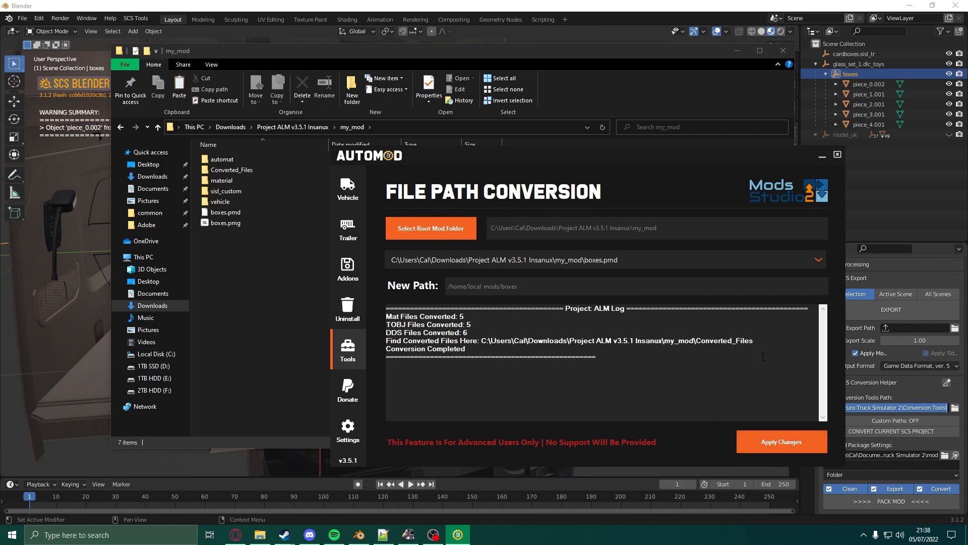
- Copy the local_mods folder from the home folder inside my_mod\Converted_Files
left_click_drag(784, 342, 483, 343)
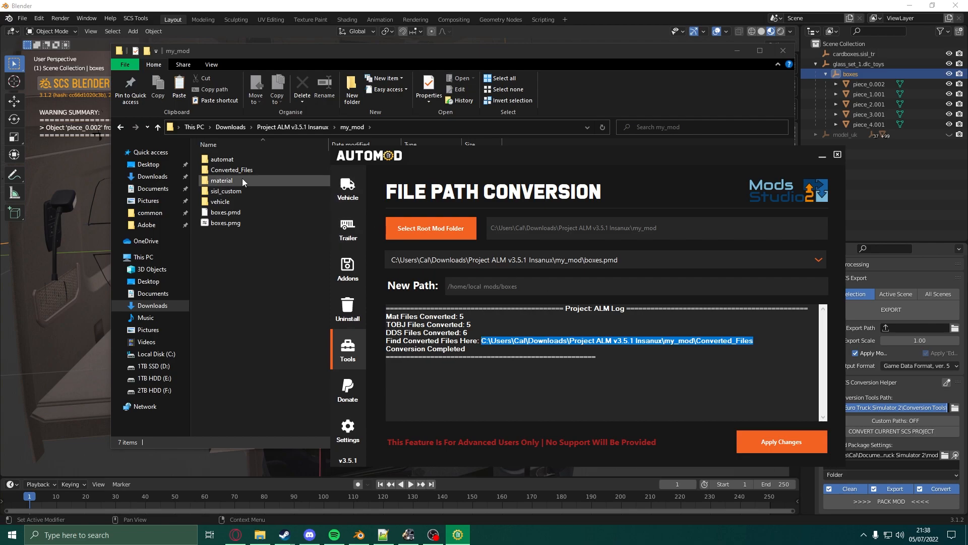
double_click(230, 171)
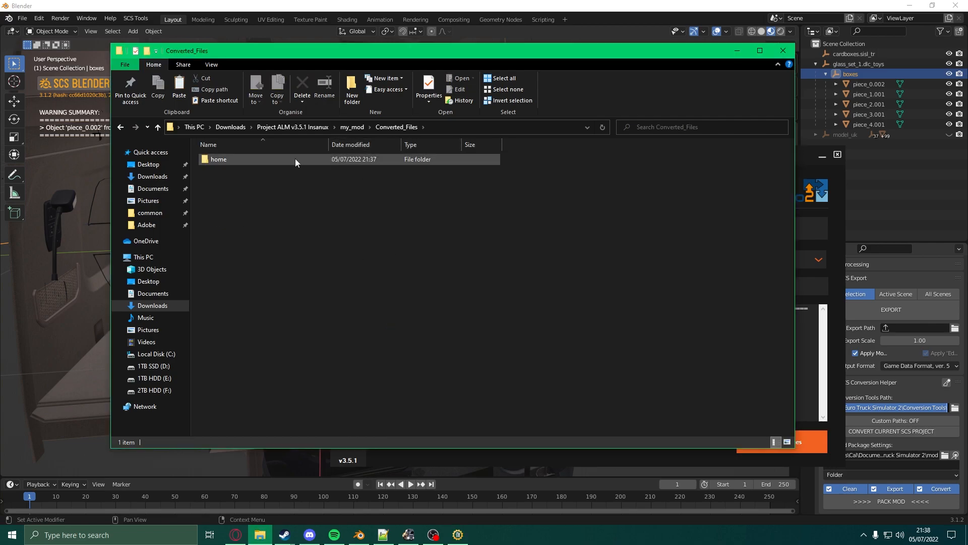
double_click(219, 159)
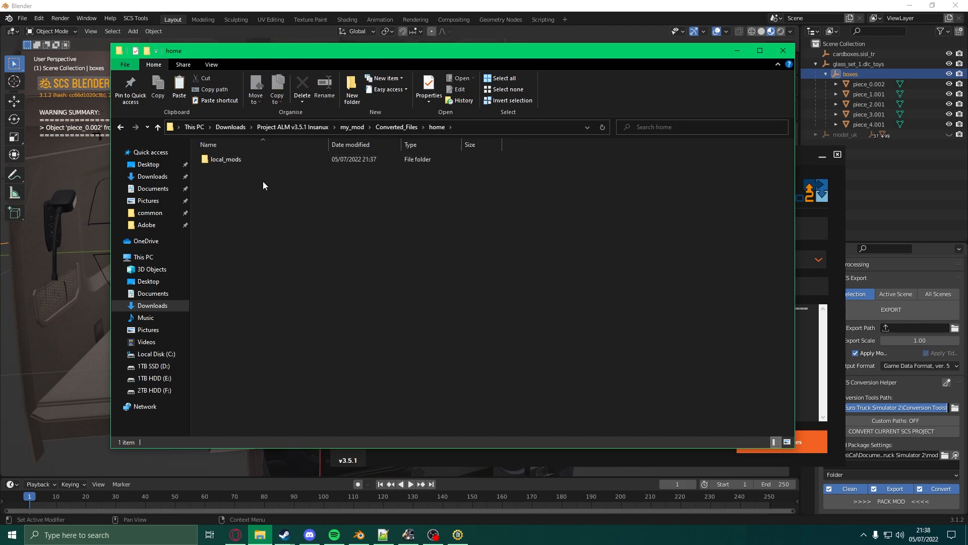
left_click_drag(658, 228, 343, 141)
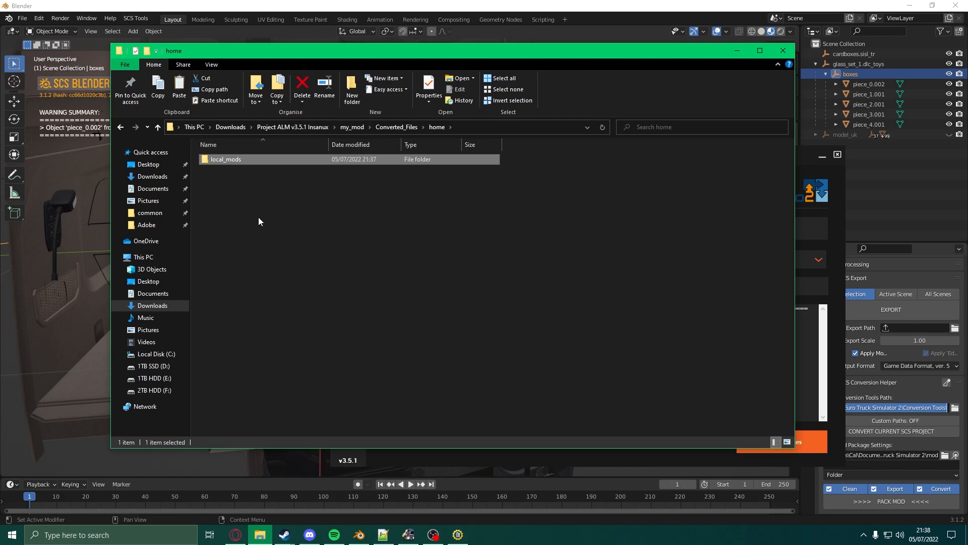
right_click(224, 161)
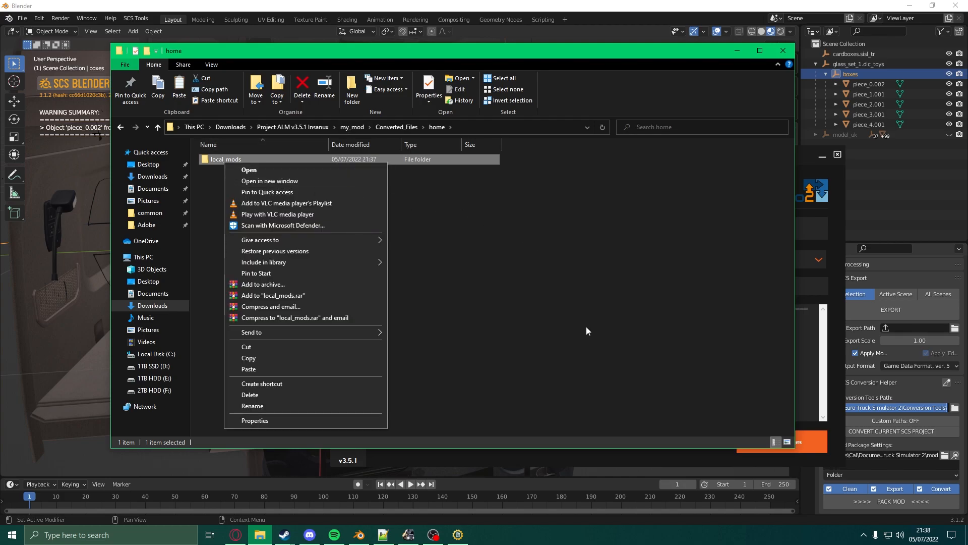
left_click(245, 358)
- Paste the copied local_mods folder into the Euro Truck Simulator 2 folder under Documents and close Project ALM
left_click(131, 193)
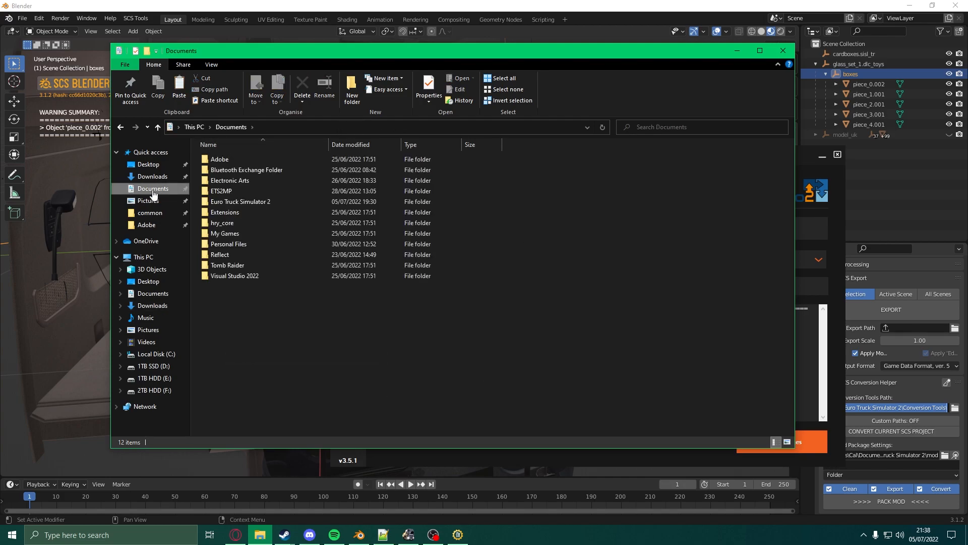
double_click(222, 202)
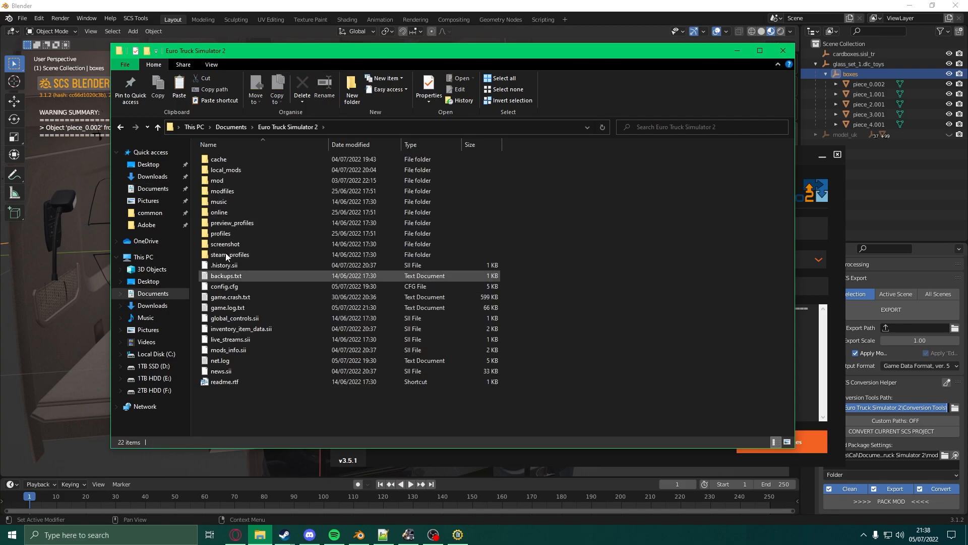
right_click(555, 180)
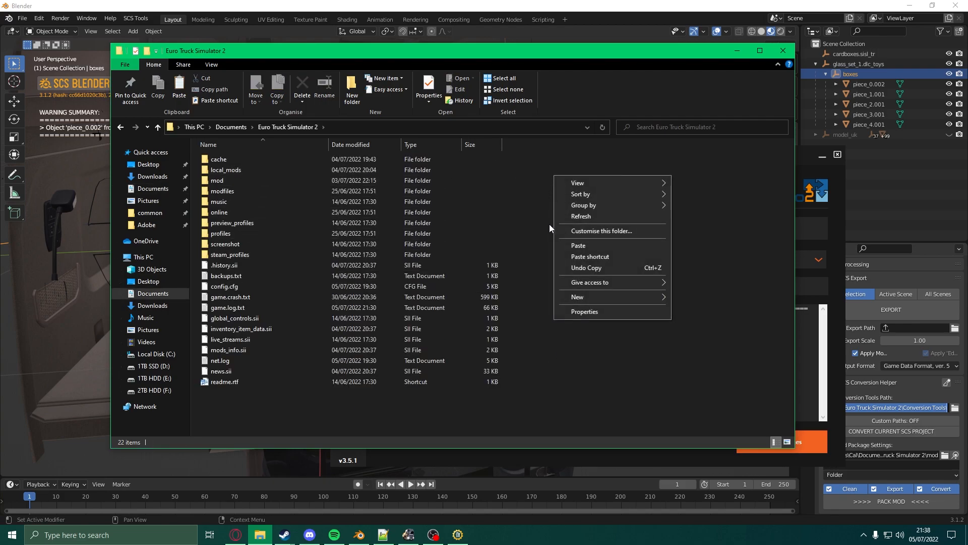
left_click(584, 241)
left_click(429, 186)
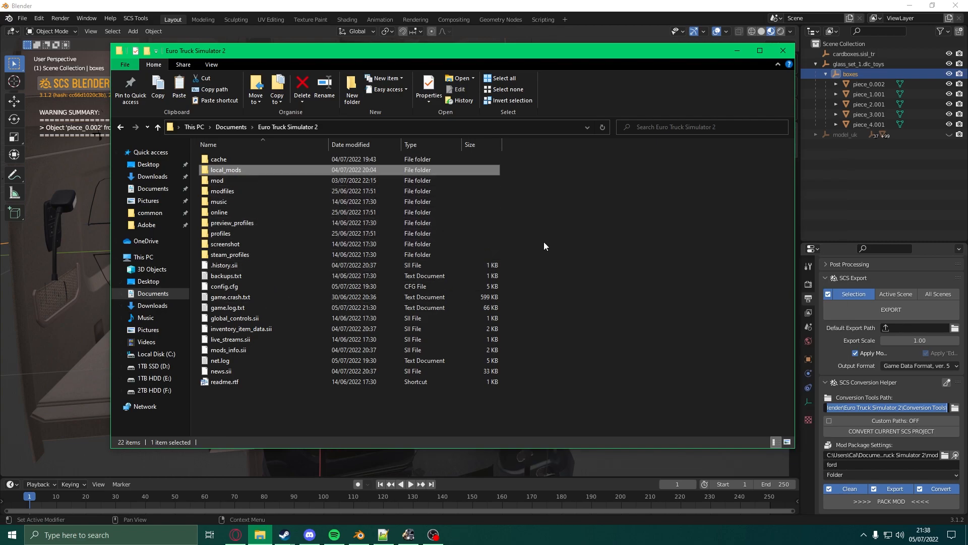
- Open the quicksave folder among the saves of the most recently modified Euro Truck Simulator 2 profile
double_click(220, 233)
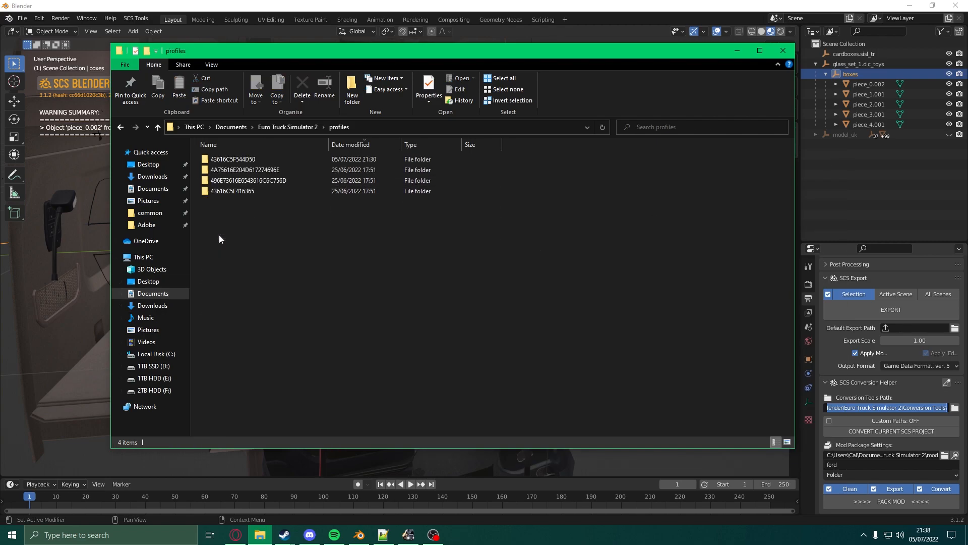
double_click(256, 160)
double_click(253, 156)
scroll(242, 343, "down", 3)
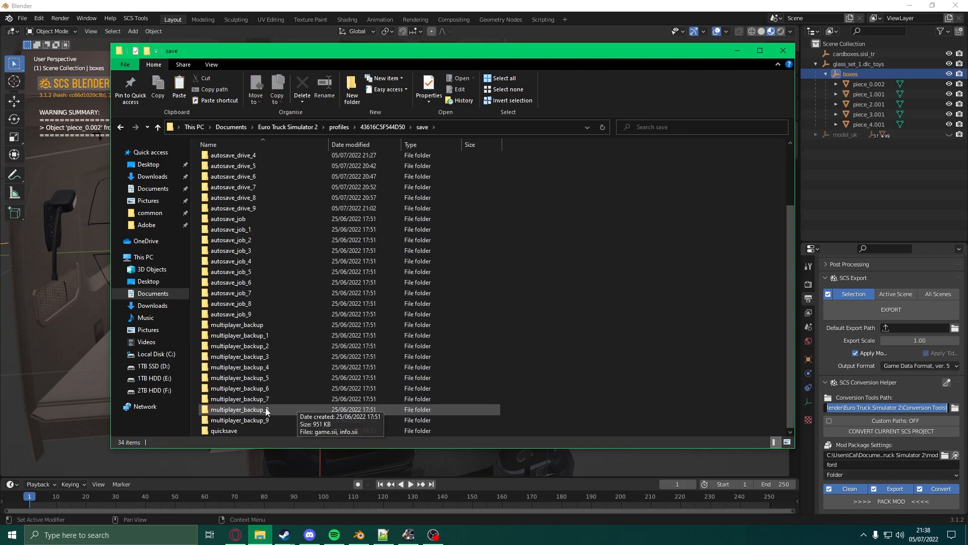
double_click(239, 429)
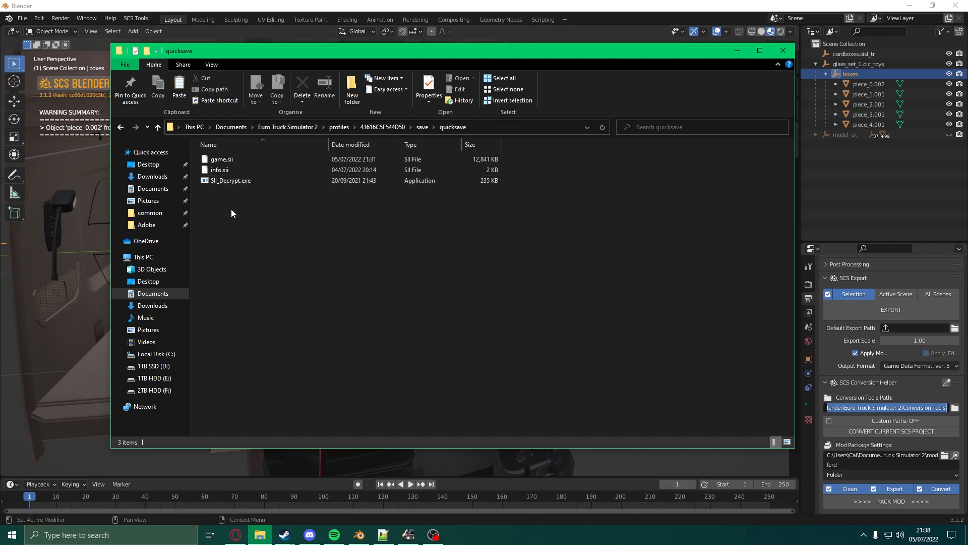
- Decrypt game.sii with SII_Decrypt.exe and open the file in Notepad++
left_click_drag(315, 210, 196, 177)
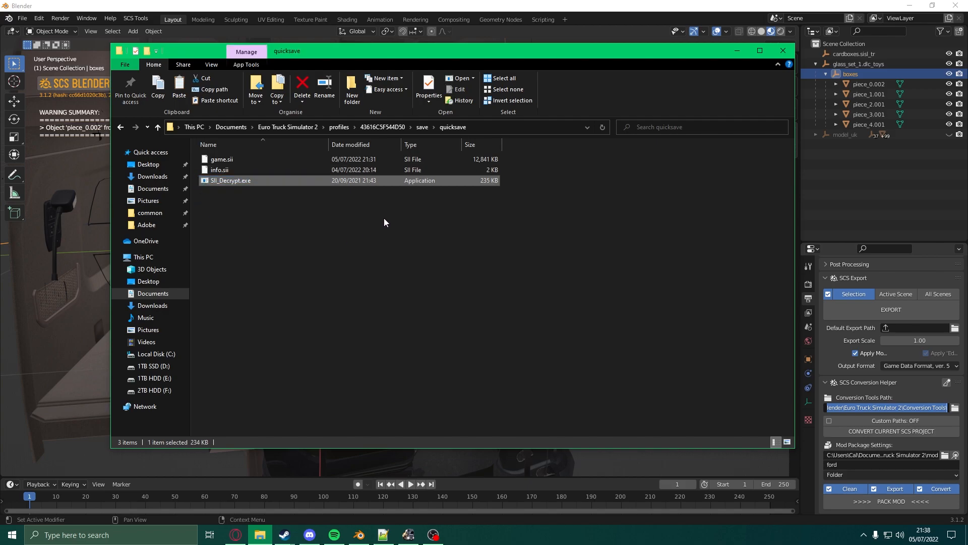
left_click_drag(222, 160, 241, 177)
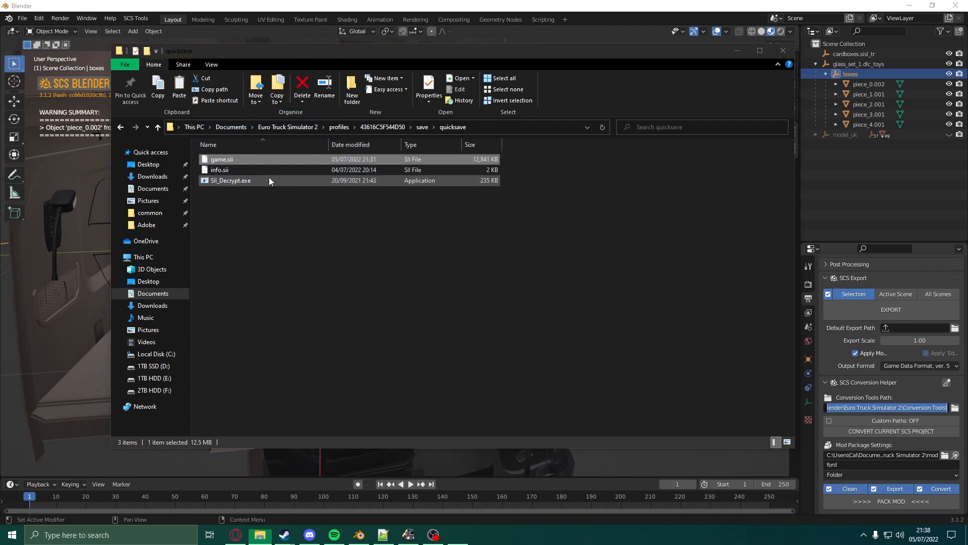
right_click(386, 160)
left_click(501, 179)
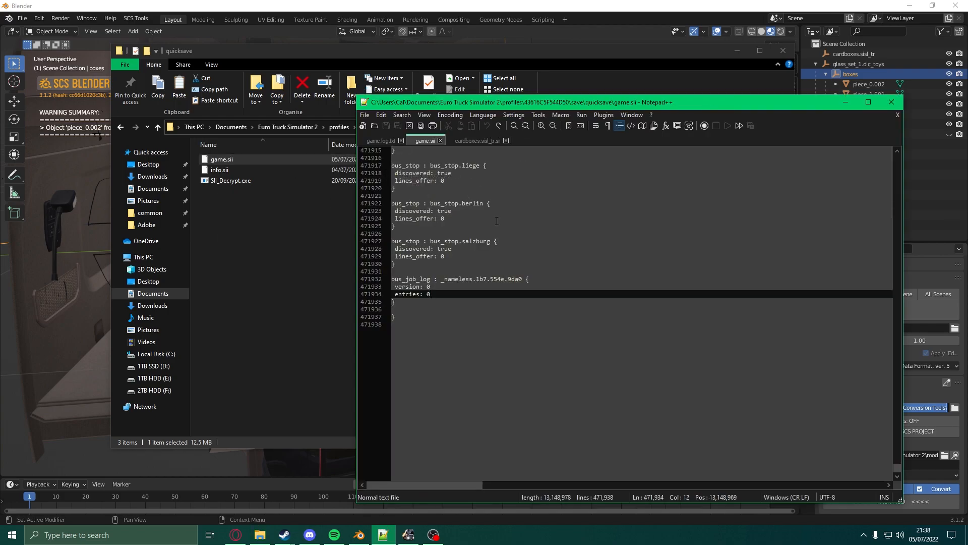
left_click_drag(691, 108, 536, 94)
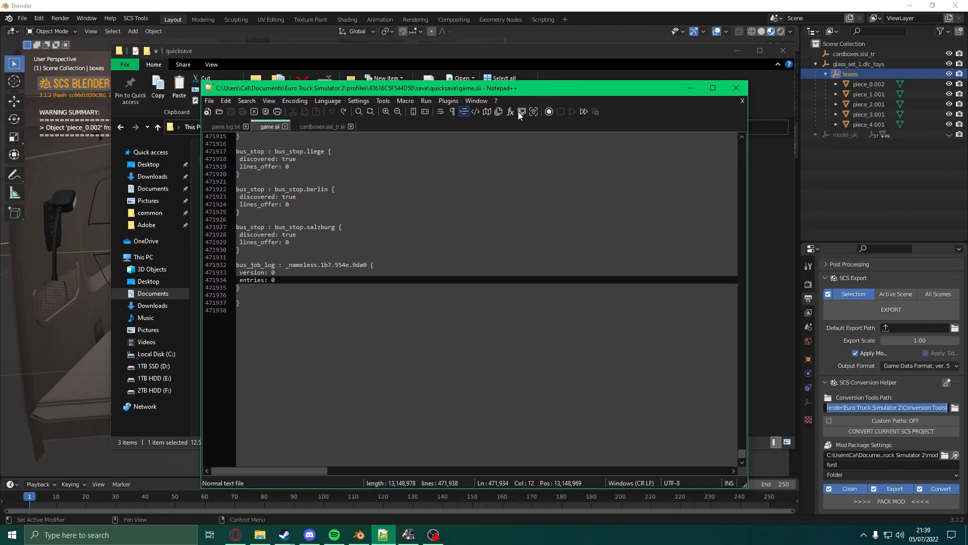
- Search game.sii for bus_job_log and go to its block at the end of the file
double_click(274, 264)
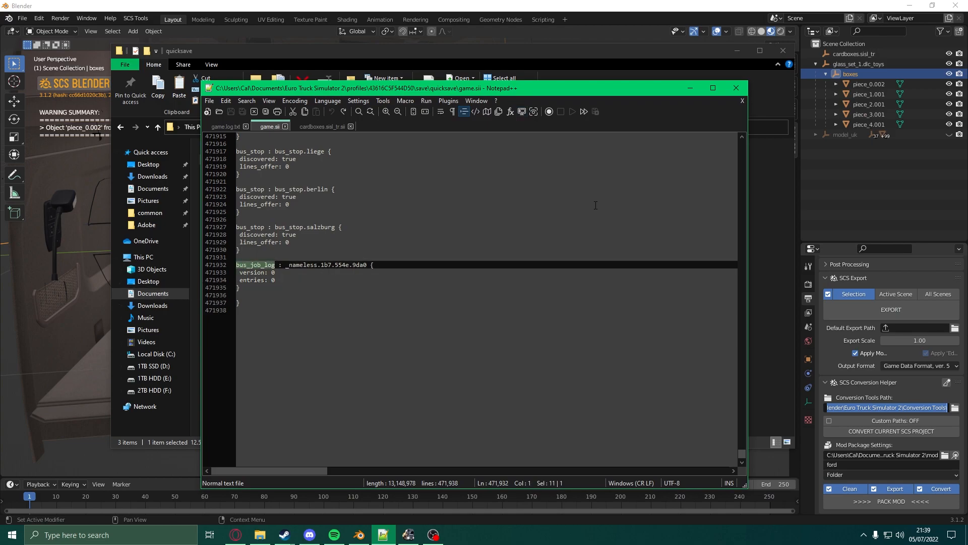
key("ctrl+f")
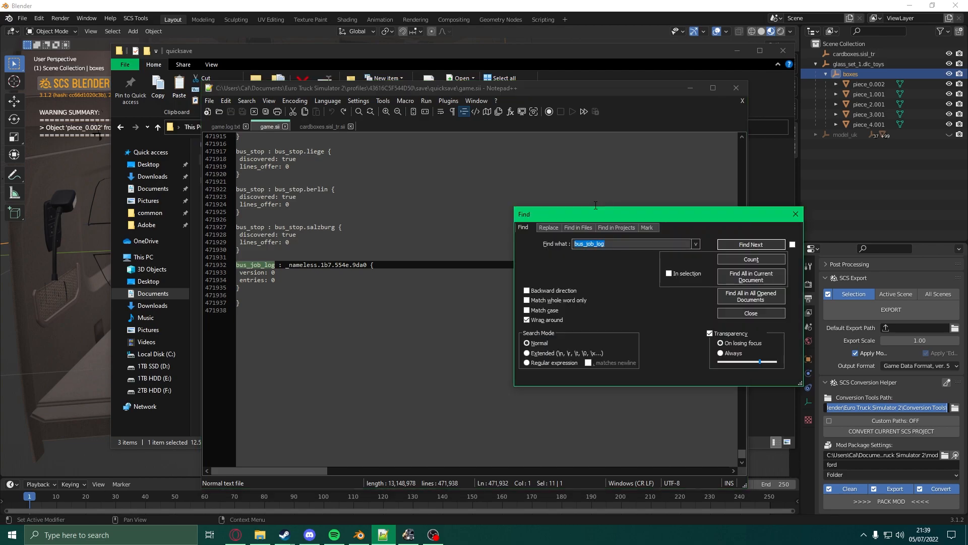
left_click(756, 245)
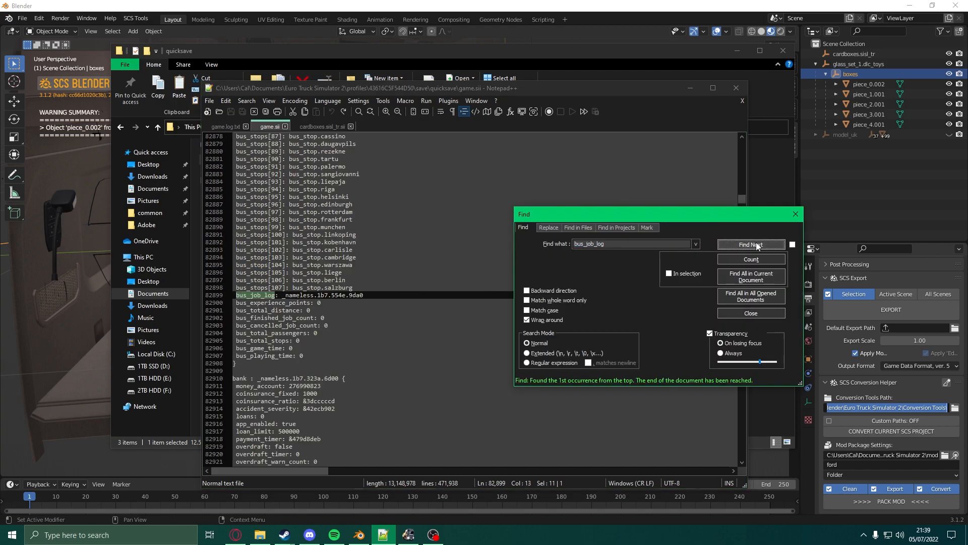
left_click(757, 245)
left_click_drag(233, 319, 238, 295)
left_click(794, 215)
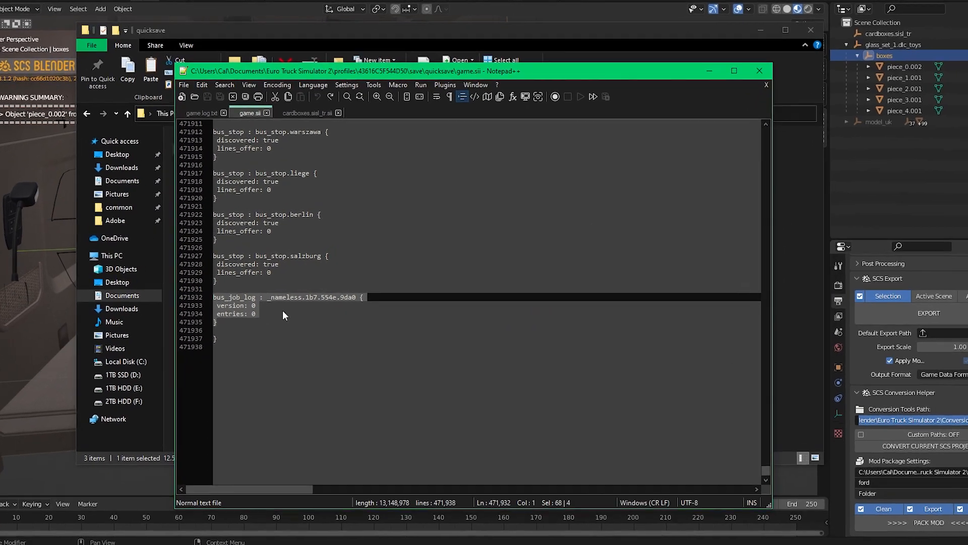
- Add the line "entries[0]: boxes.addon_hookup" below "entries: 0" in the bus_job_log block
left_click(282, 310)
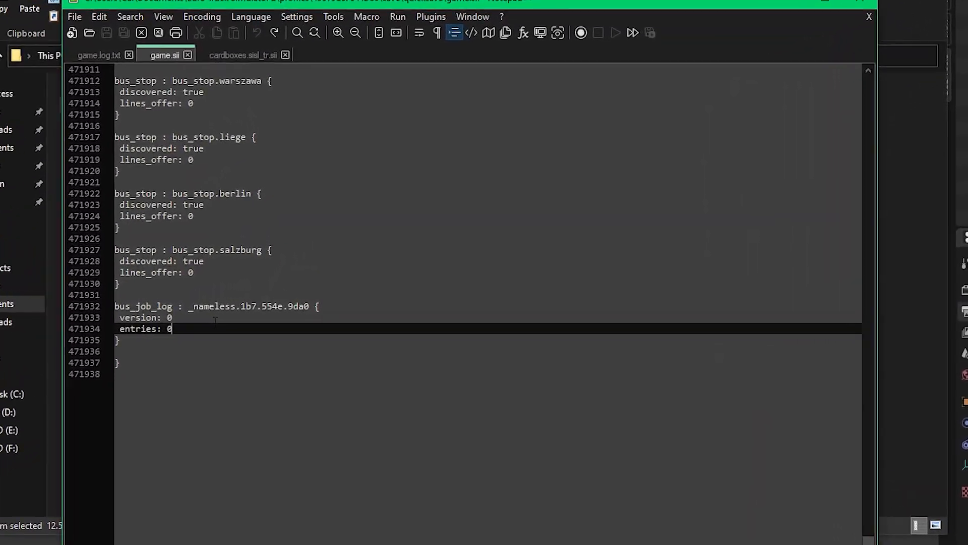
key("Return")
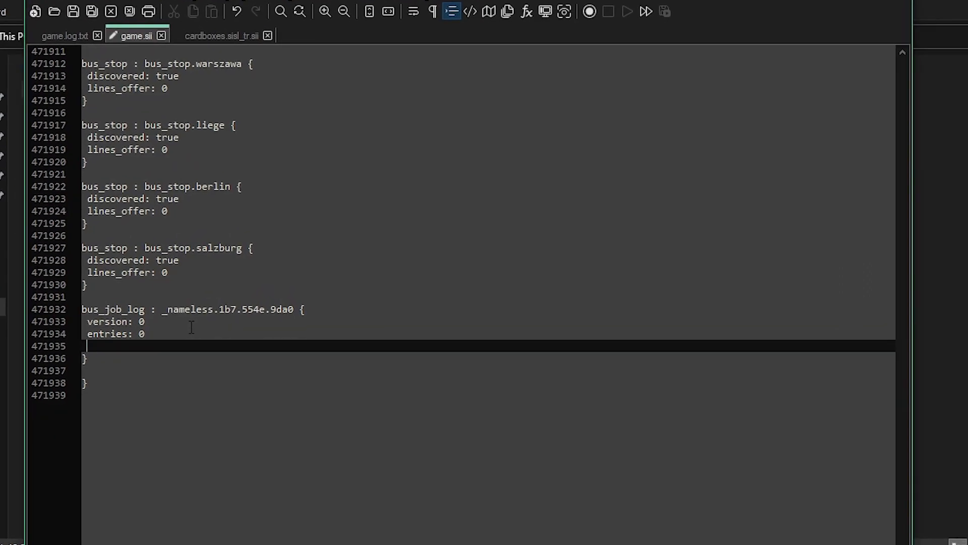
type("entries")
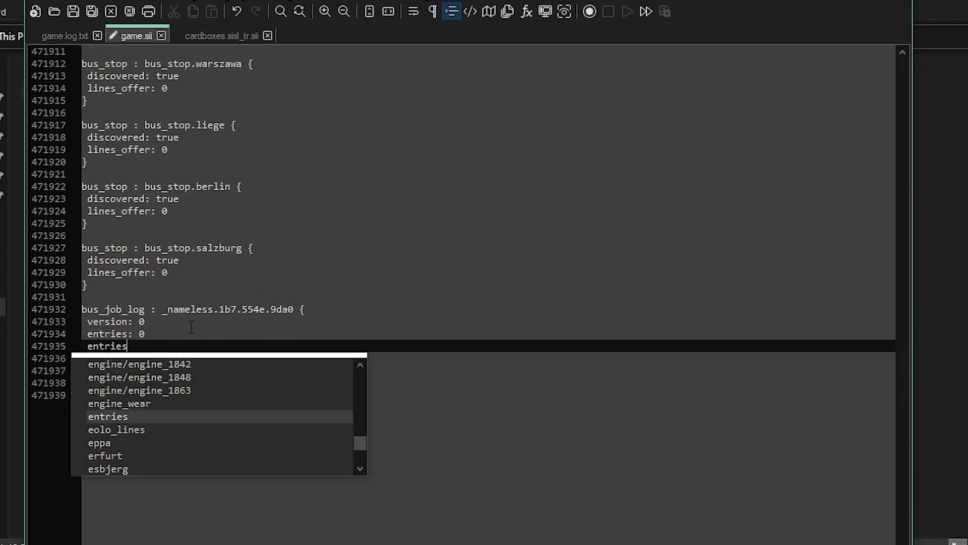
type("[0")
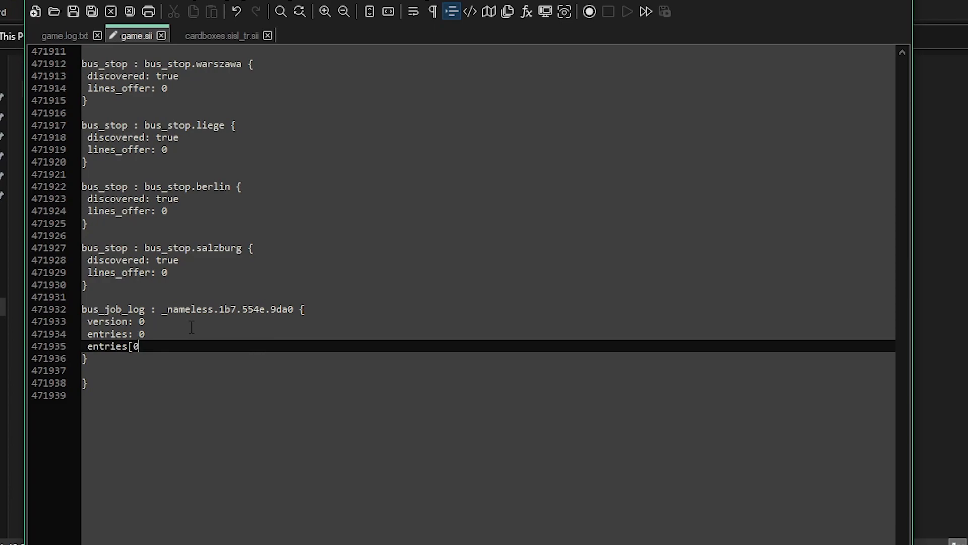
type("]:")
type("buses.")
key("BackSpace")
key("BackSpace")
key("BackSpace")
key("BackSpace")
key("BackSpace")
type("oxes.addon")
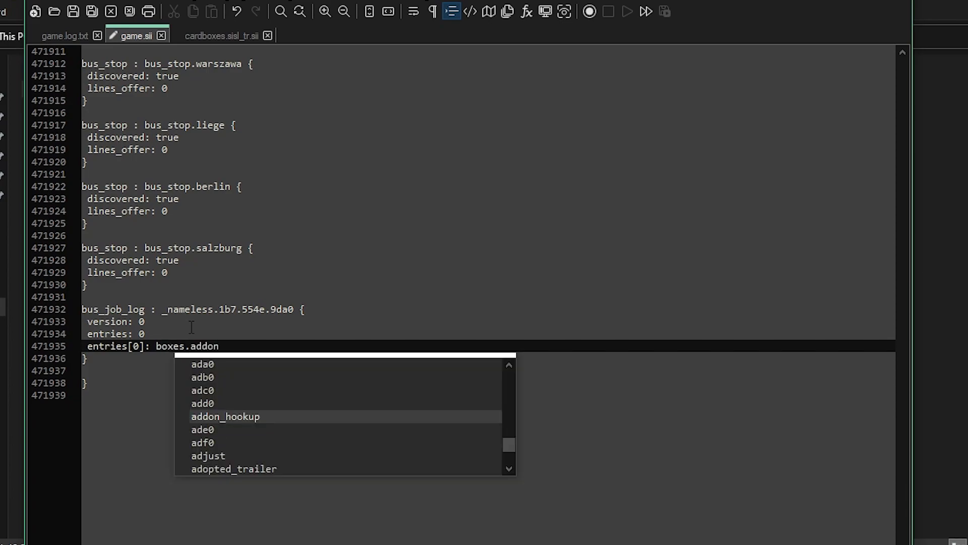
key("Return")
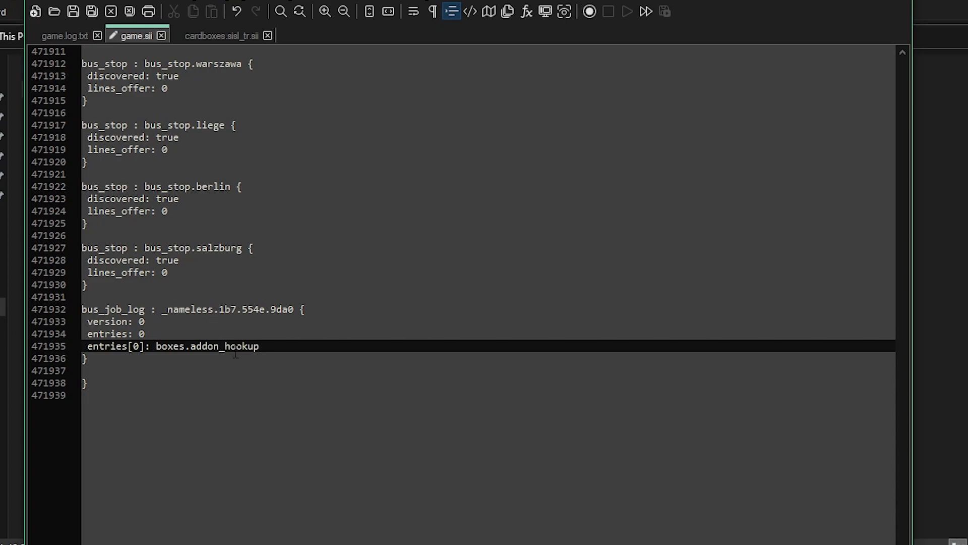
- Set the entries count in the bus_job_log block to 1
mouse_move(87, 346)
left_mouse_down()
mouse_move(260, 347)
mouse_move(141, 351)
mouse_move(152, 355)
mouse_move(150, 335)
mouse_move(88, 333)
left_mouse_up()
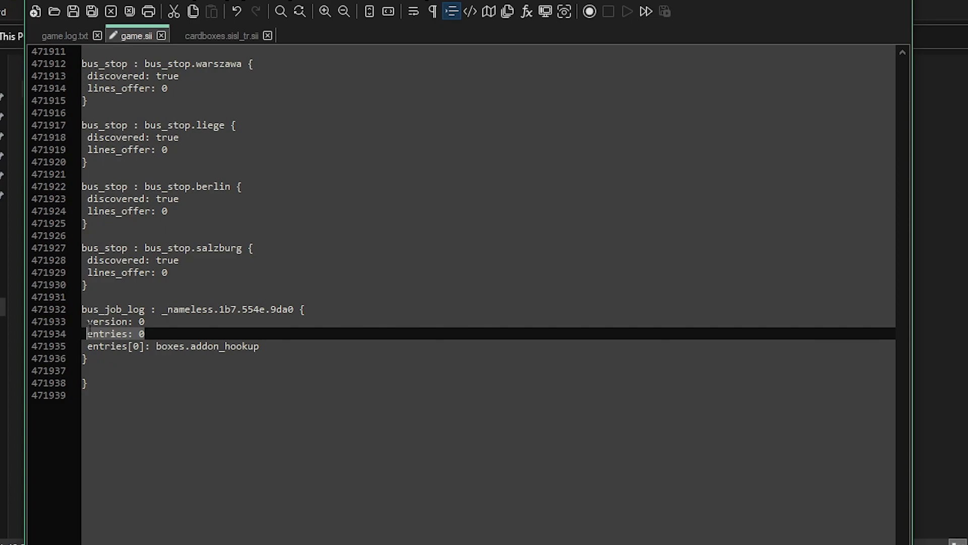
left_click(153, 332)
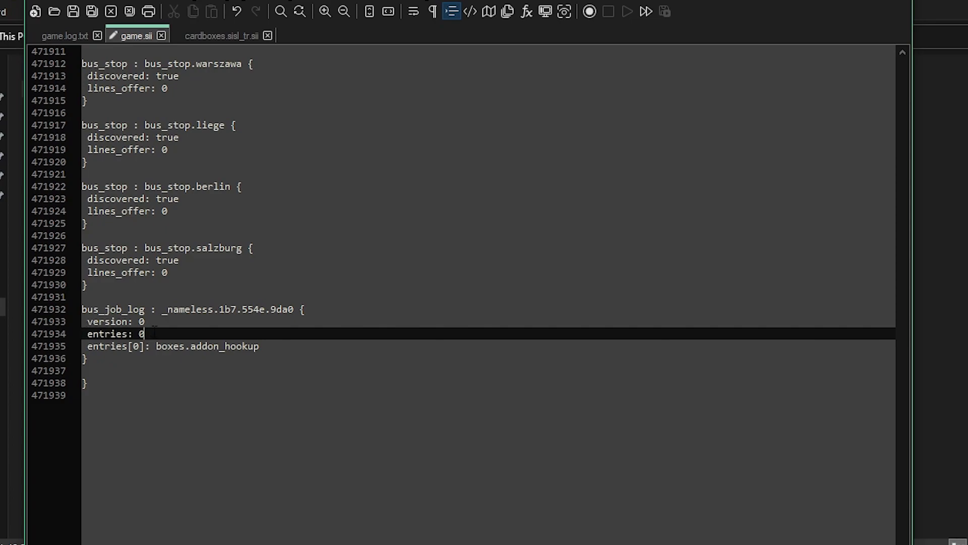
left_click_drag(276, 346, 86, 347)
double_click(166, 335)
type("1")
- Add the example line "entries[1]: aother_mod" to the bus_job_log block and set its entries count to 2
left_click(289, 344)
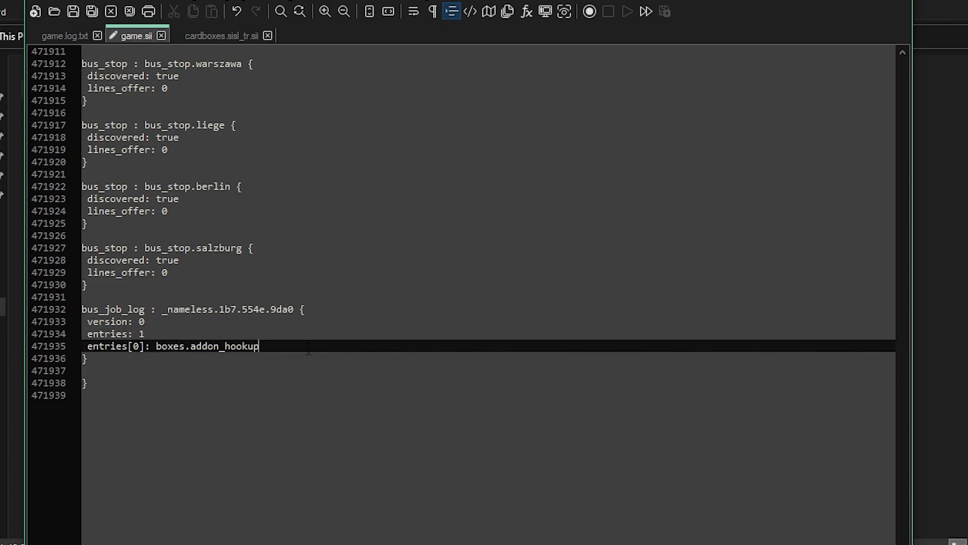
key("Return")
type("entries[1]: ")
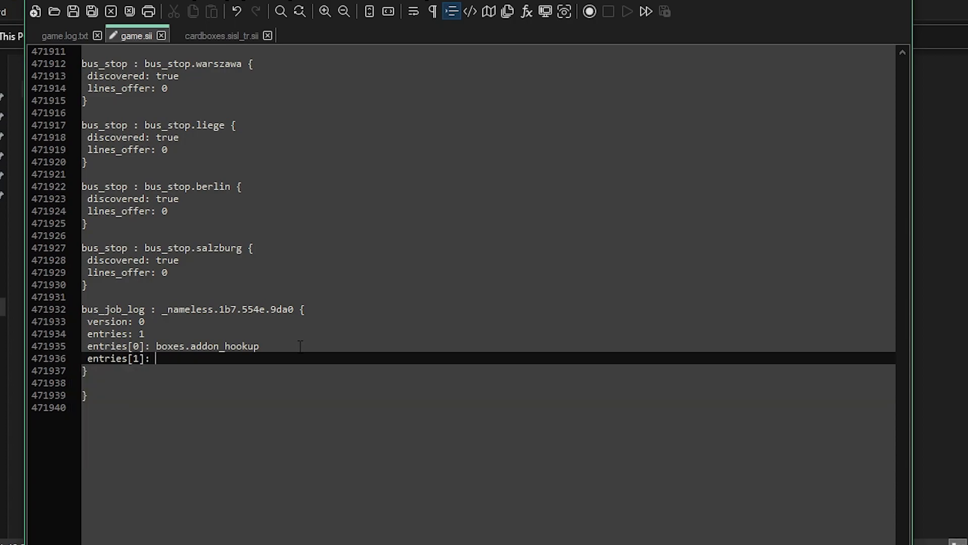
type("aother_mod")
double_click(185, 358)
left_click_drag(168, 337, 138, 339)
type("2")
- Undo the example second entry and the last entries count change in the bus_job_log block
left_click_drag(217, 360, 83, 346)
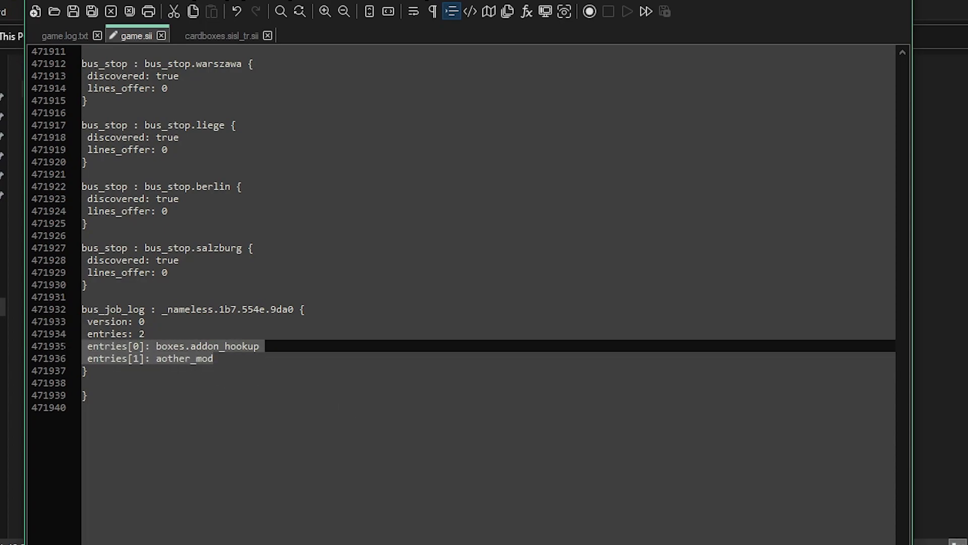
left_click(207, 372)
key("ctrl+z")
key("ctrl+z")
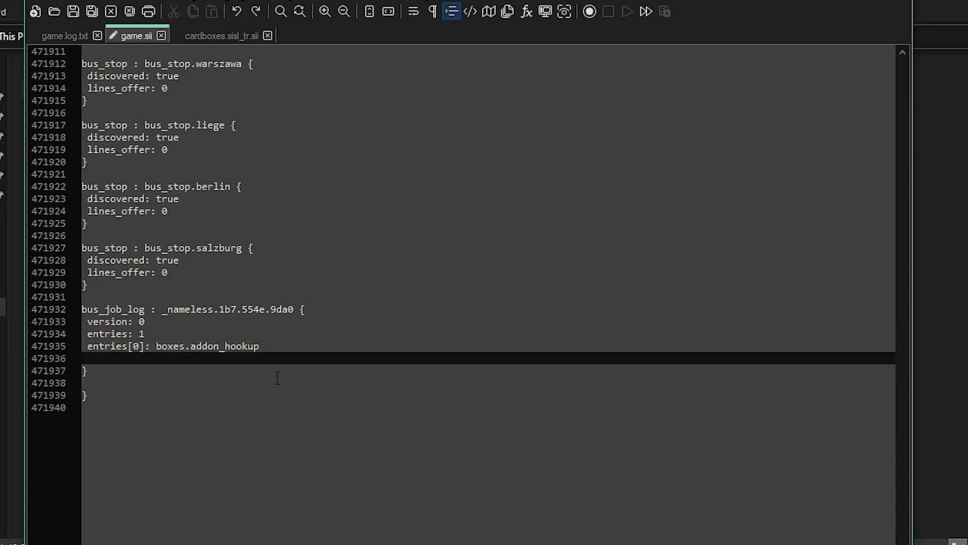
key("ctrl+z")
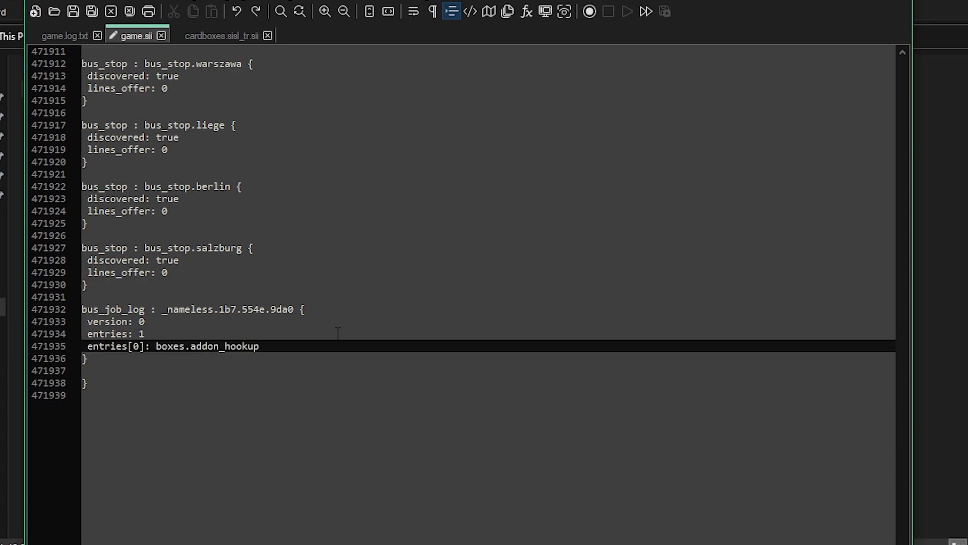
- Insert two empty lines between the bus_job_log block and the final closing brace of the file
key("Down")
key("Return")
key("Return")
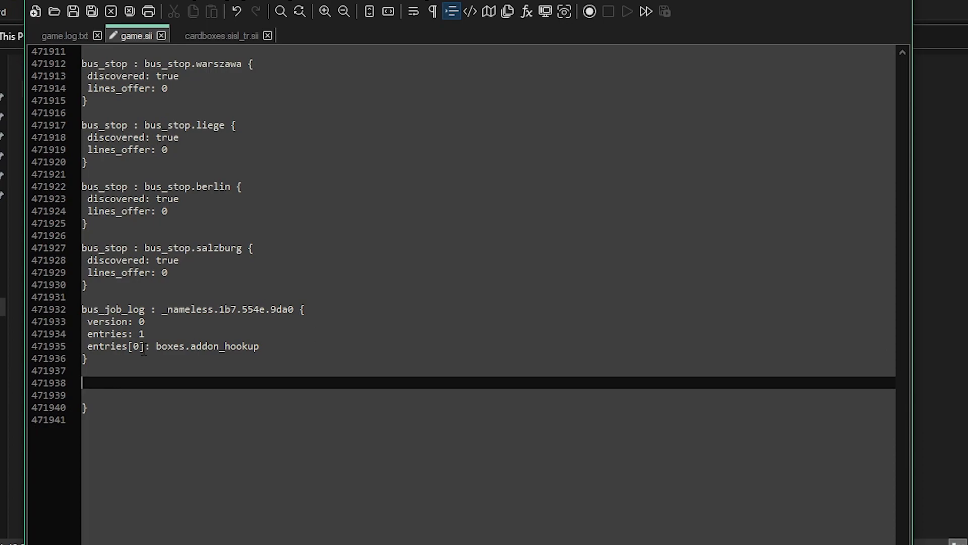
left_click_drag(122, 350, 83, 310)
left_click(98, 359)
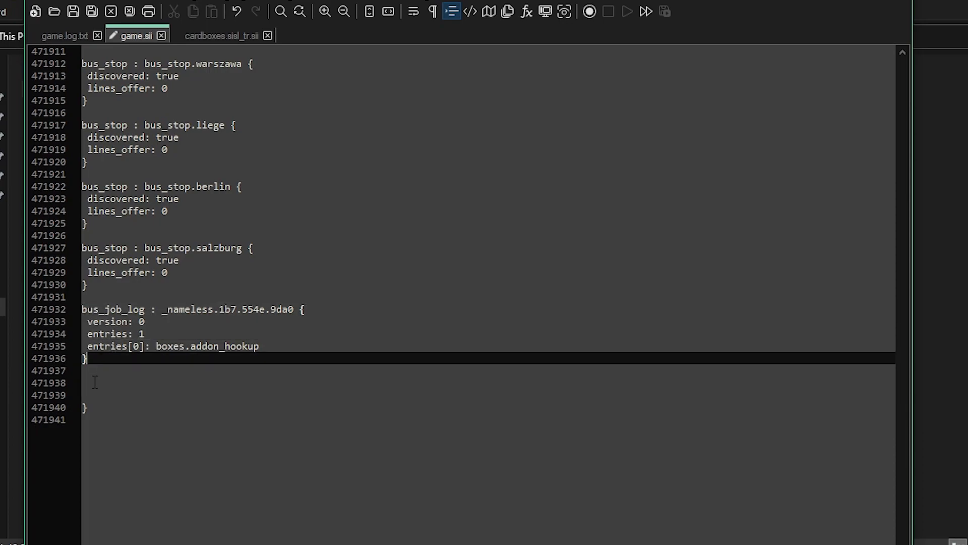
left_click_drag(145, 360, 298, 311)
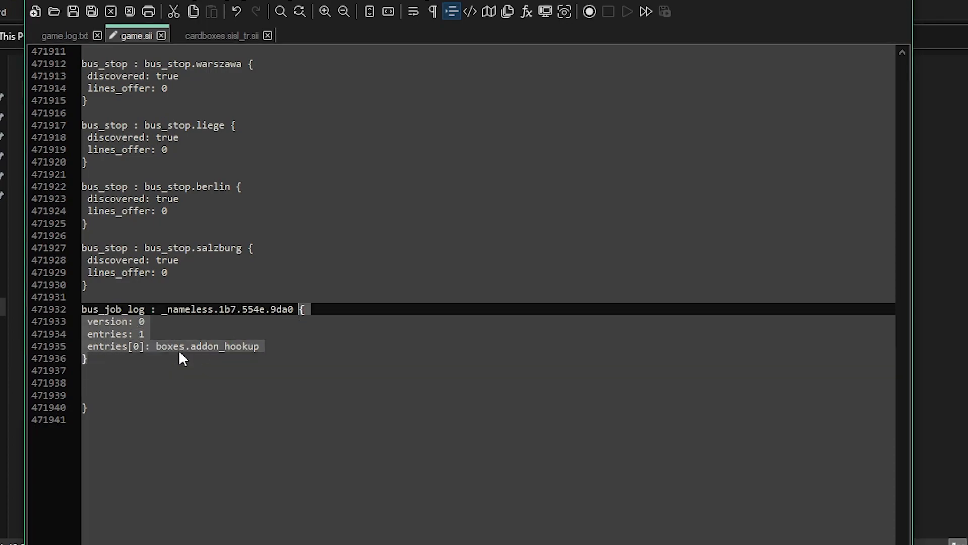
left_click(198, 359)
- Write the header line "accessory_hookup_data : boxes.addon_hookup {" below the bus_job_log block, reusing the name from entries[0]
key("Down")
key("Down")
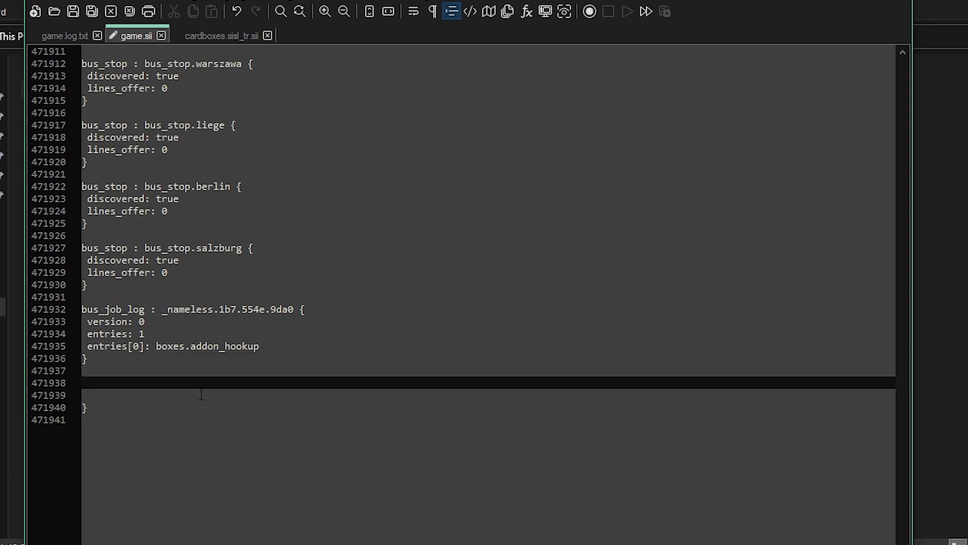
type("acc")
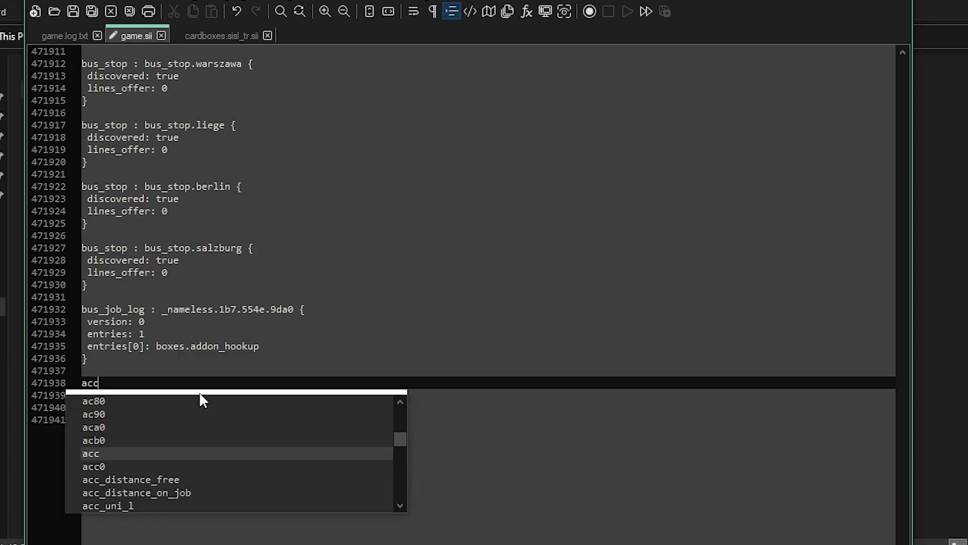
type("essory")
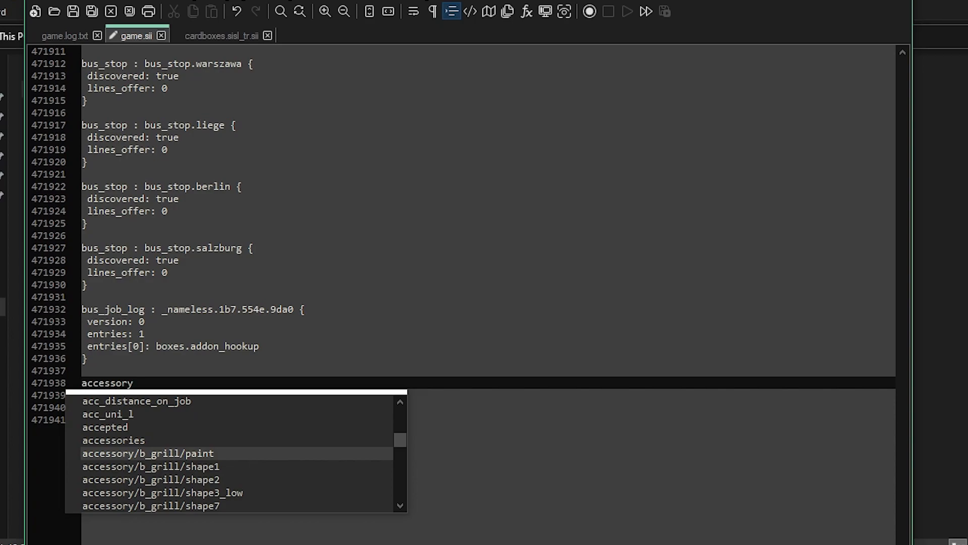
key("Escape")
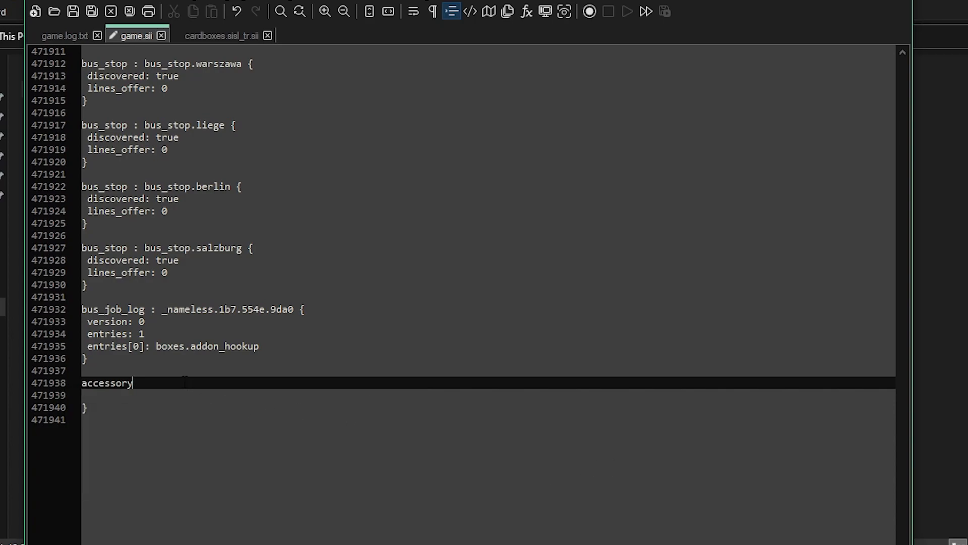
type("_hookup_data :")
left_click_drag(291, 342, 156, 339)
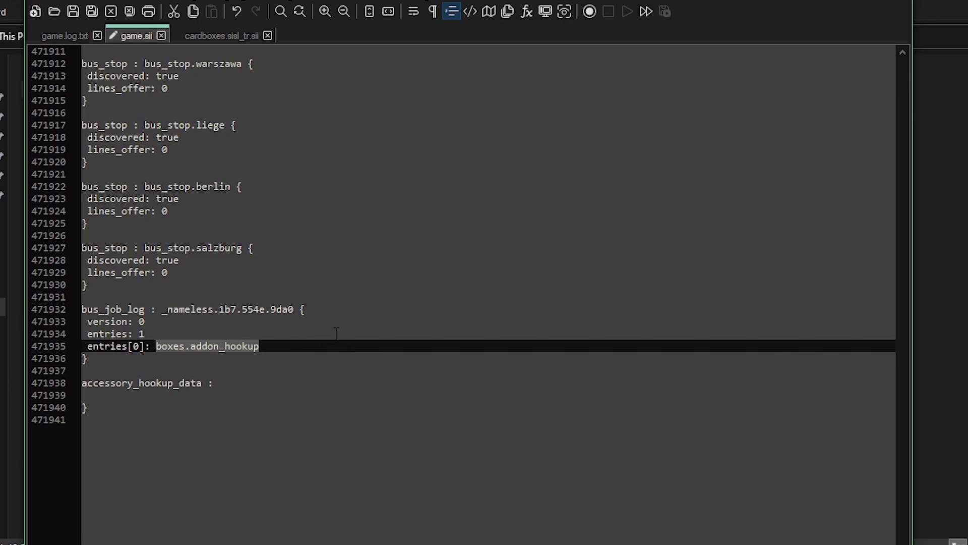
key("ctrl+c")
left_click(279, 383)
key("ctrl+v")
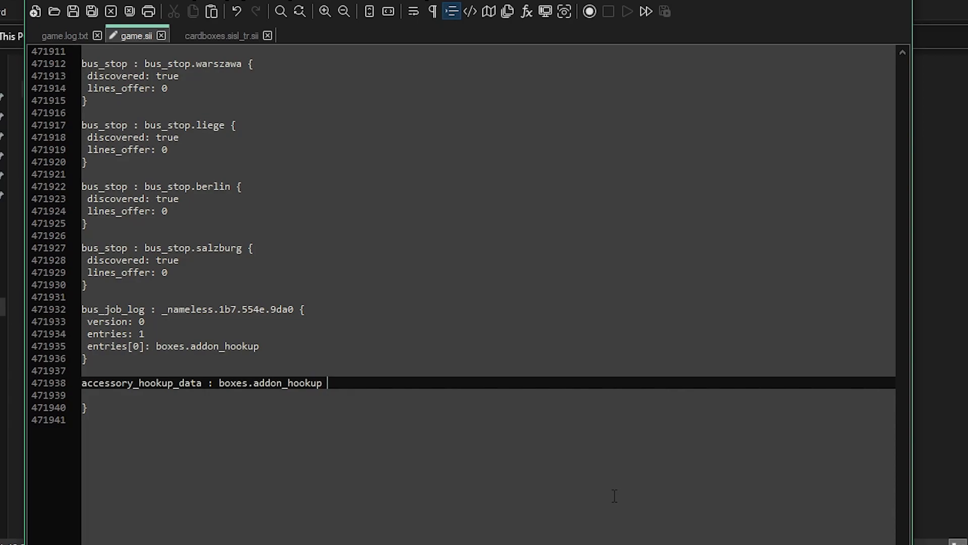
type("{")
key("Return")
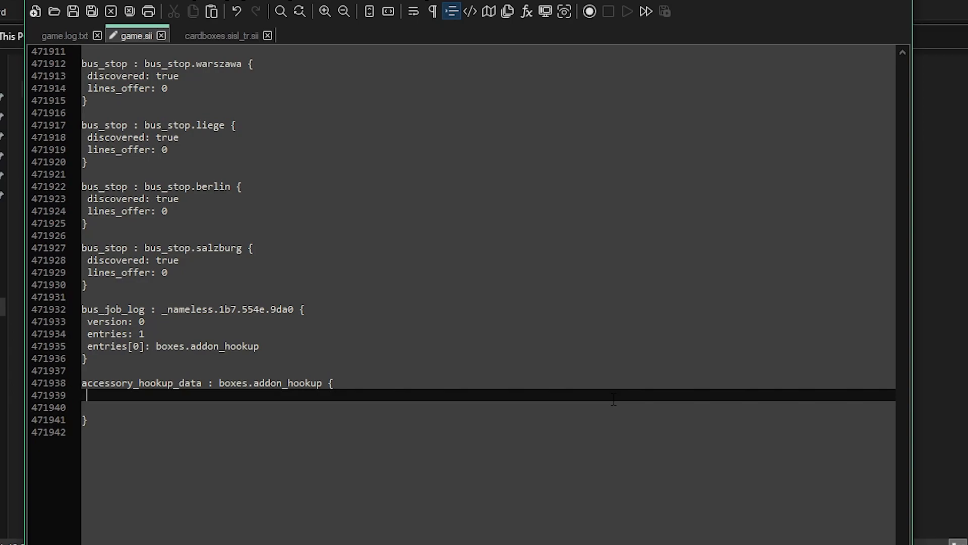
- Add the line model: "/home" to the accessory_hookup_data block, with the Euro Truck Simulator 2 documents folder open alongside
type("model: \"\"")
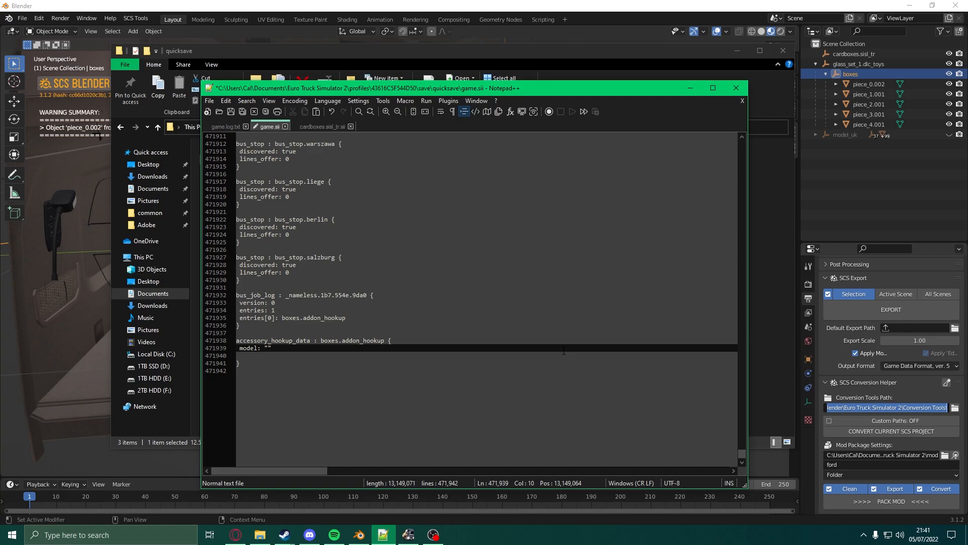
left_click_drag(282, 91, 581, 104)
left_click_drag(386, 54, 294, 44)
left_click(196, 117)
left_click(529, 210)
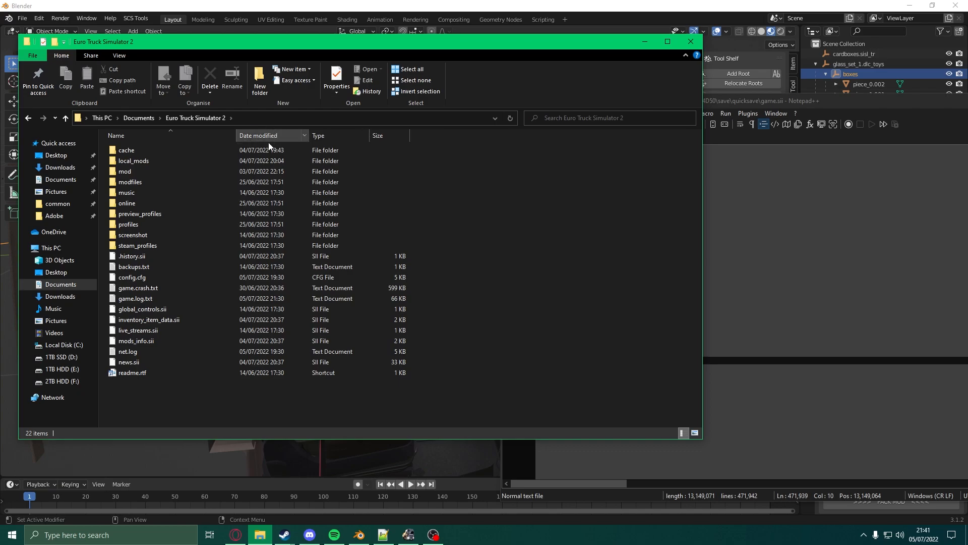
left_click(730, 300)
double_click(570, 361)
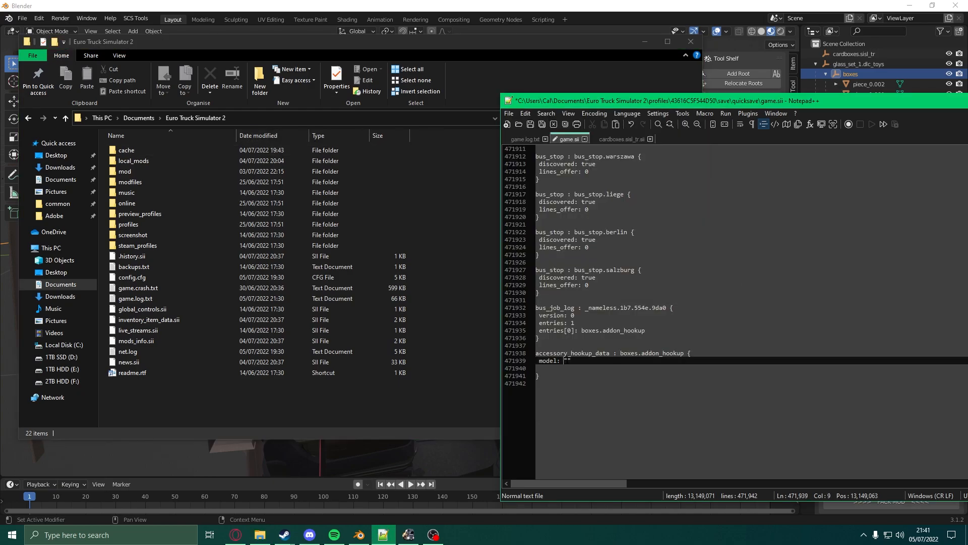
type("\"/home")
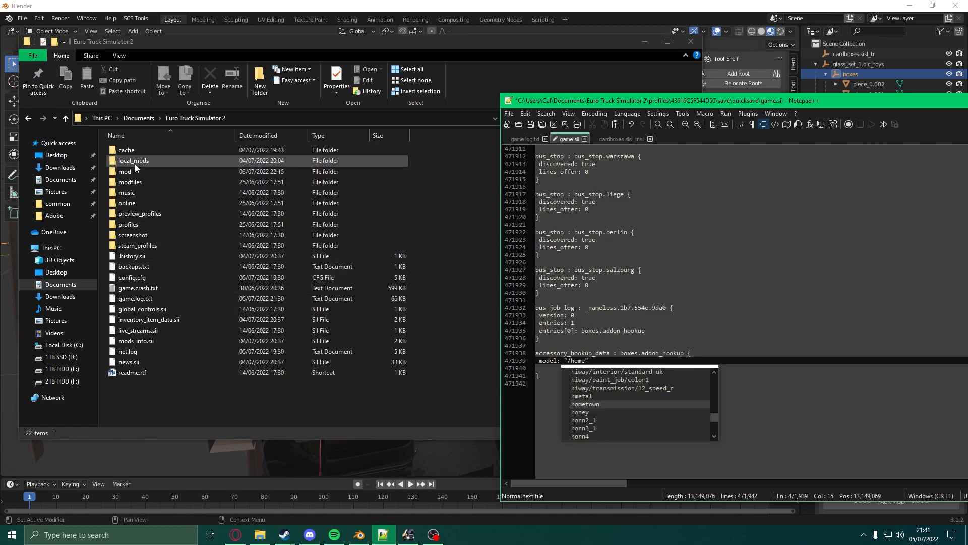
- Complete the model path as "/home/local_mods/boxes/boxes.pmd", browsing into the local_mods and boxes folders for reference
double_click(148, 163)
left_click(709, 277)
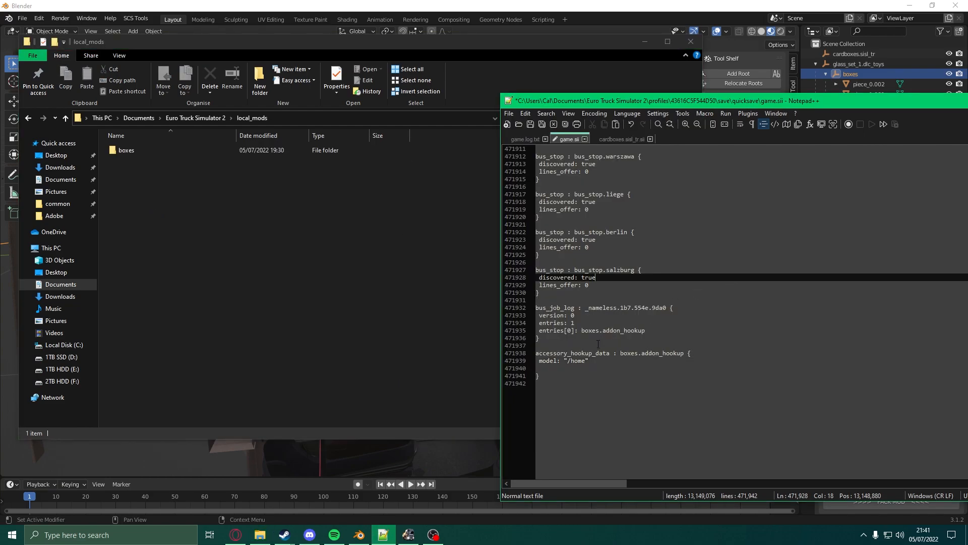
left_click(586, 360)
type("/")
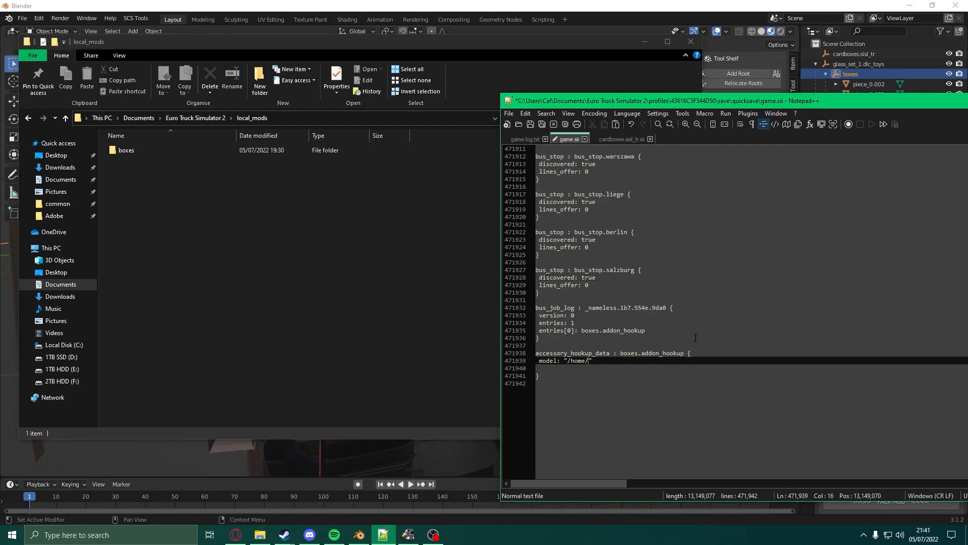
type("local_mods/")
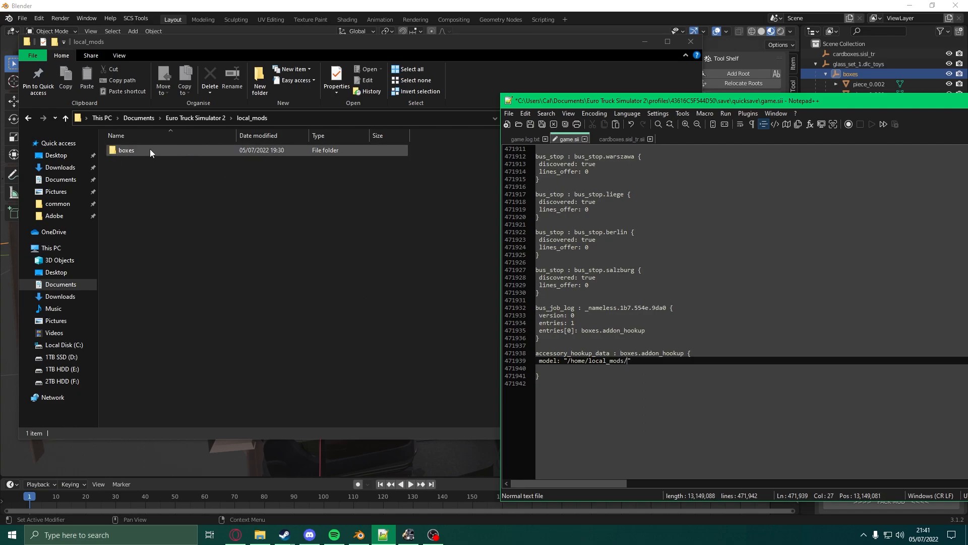
double_click(126, 150)
key("alt+Tab")
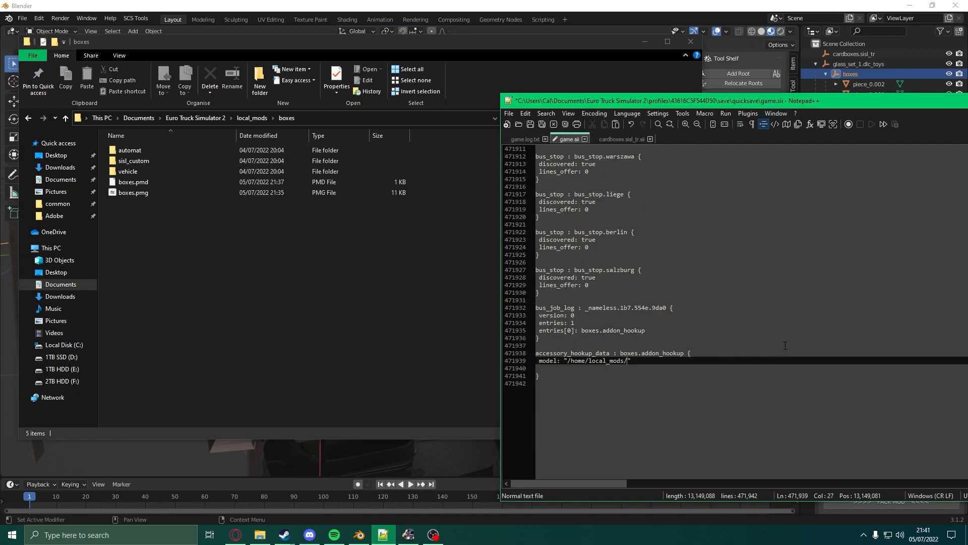
type("boxes/boxes.pmd")
- Add the lines coll: "" and look: default below the model line
key("Return")
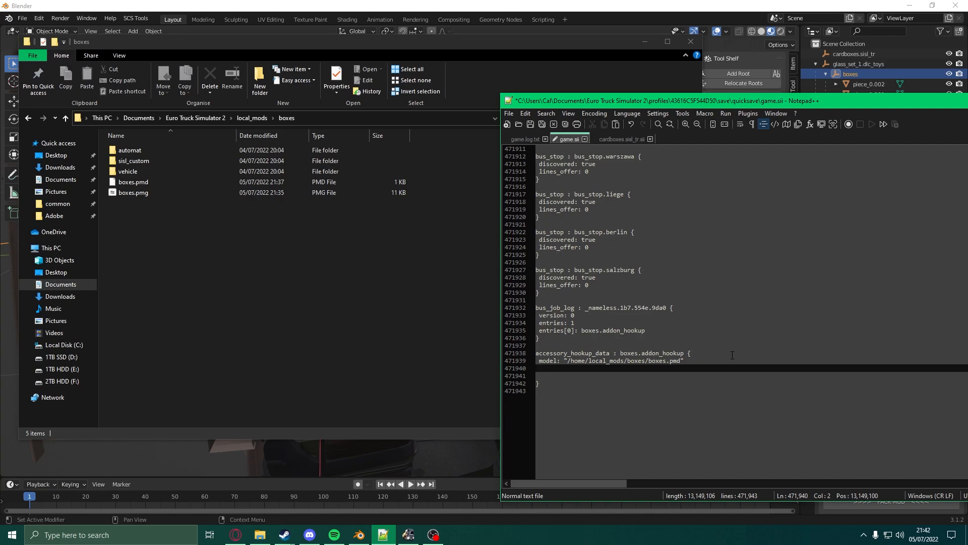
type("co")
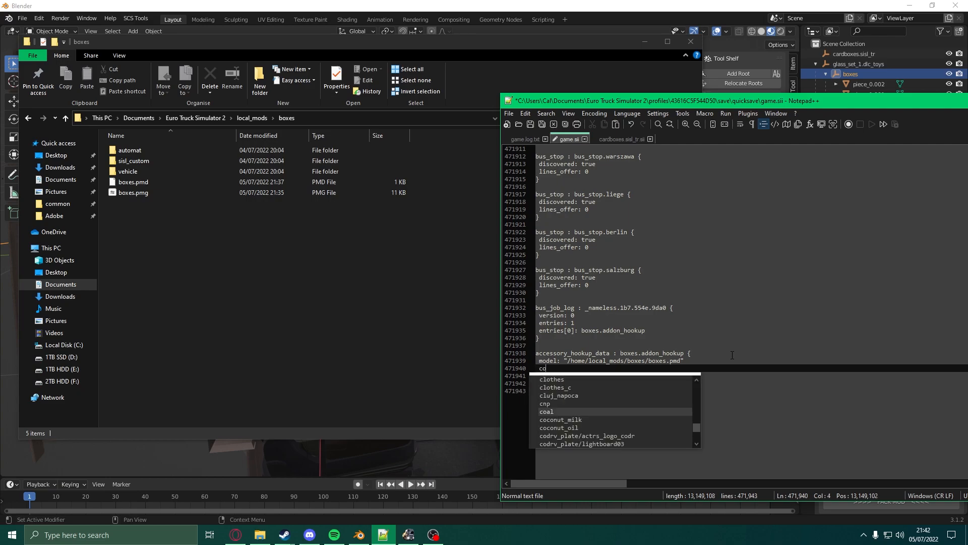
type("ll:")
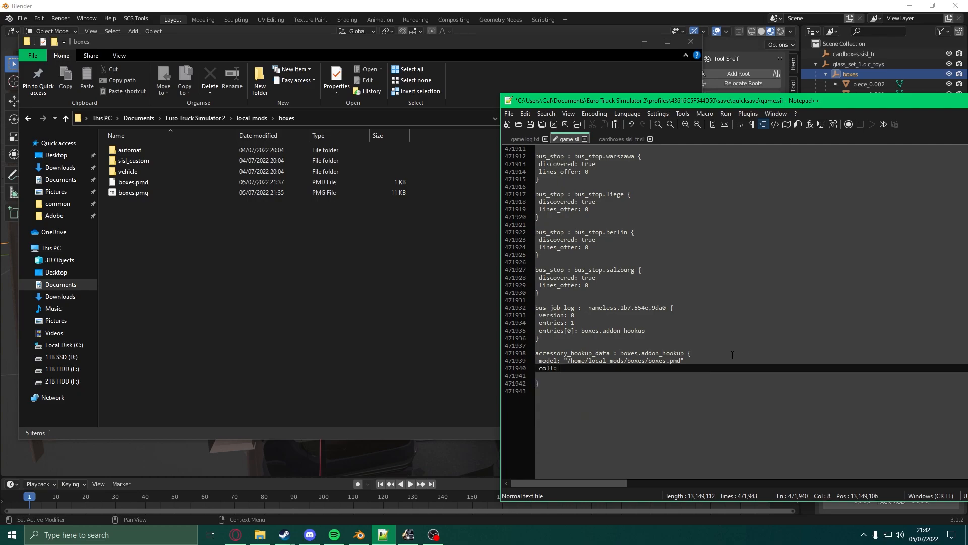
type(" \"\"")
key("Return")
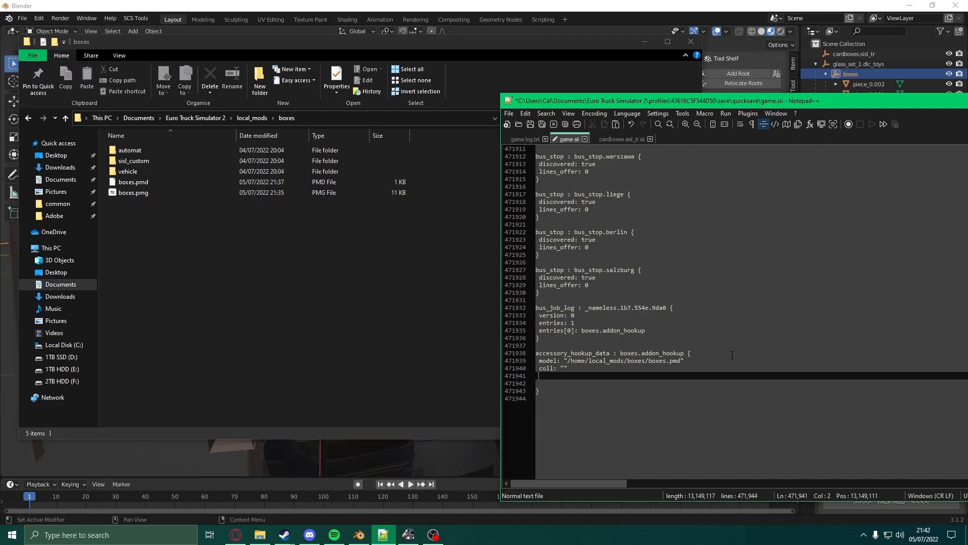
type("look:")
left_click_drag(662, 101, 277, 72)
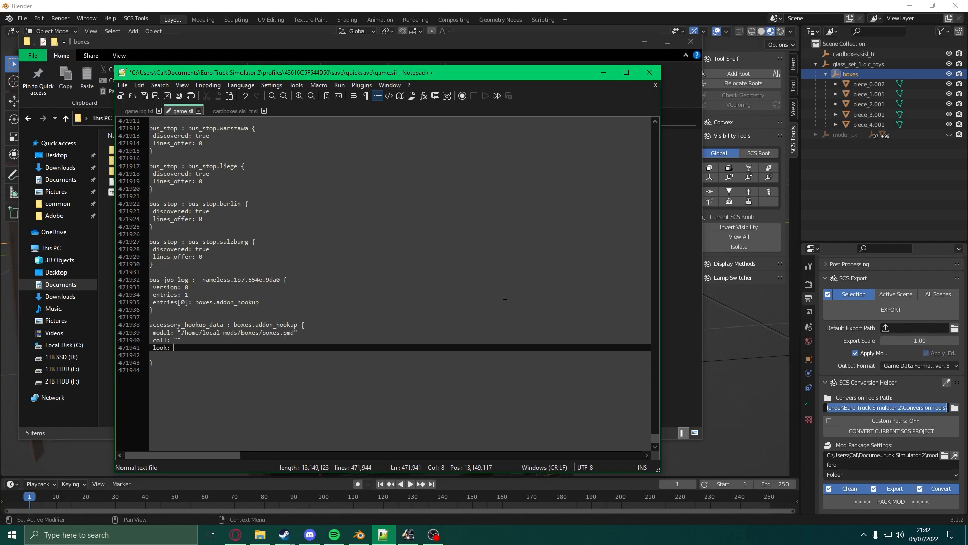
type("default")
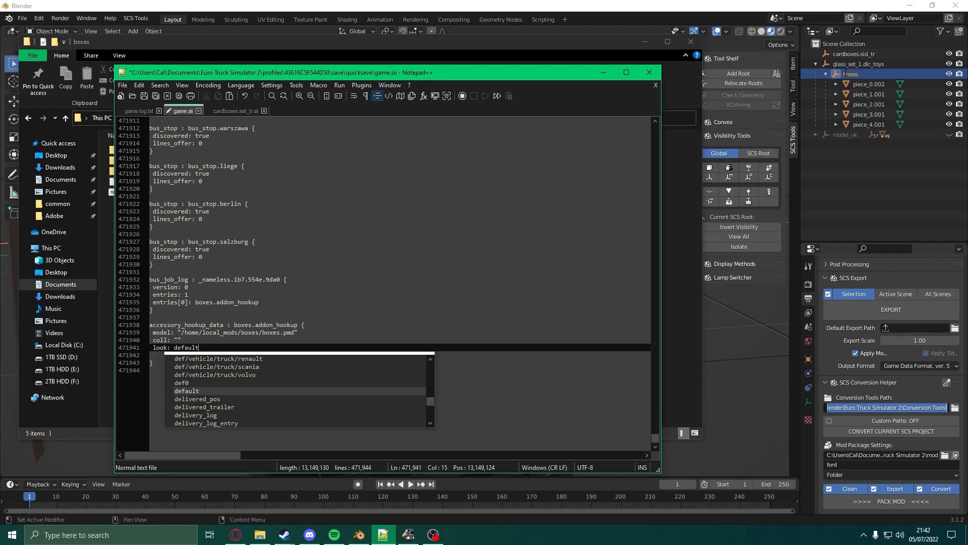
- Check the SCS parts, variants and looks of the boxes root in Blender, and return to game.sii in Notepad++
left_click(848, 74)
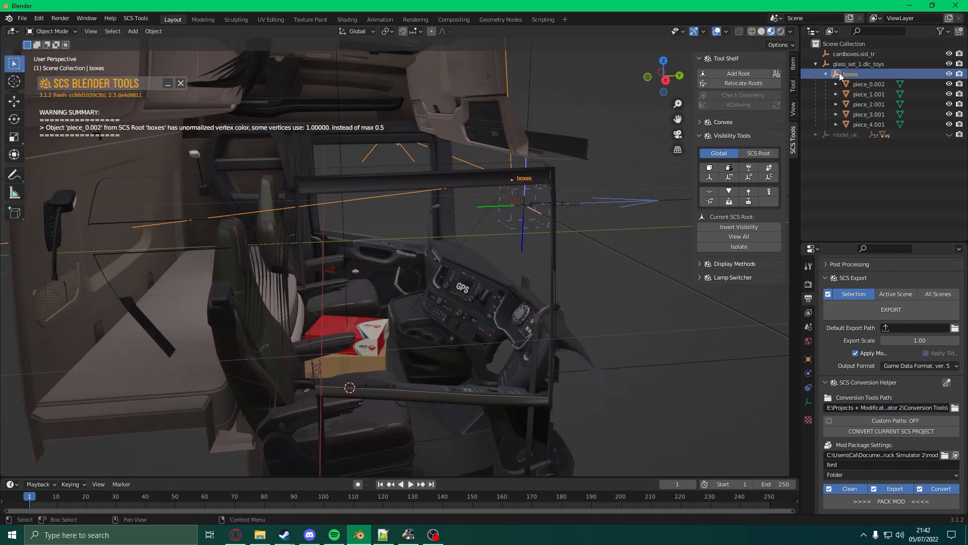
left_click(808, 360)
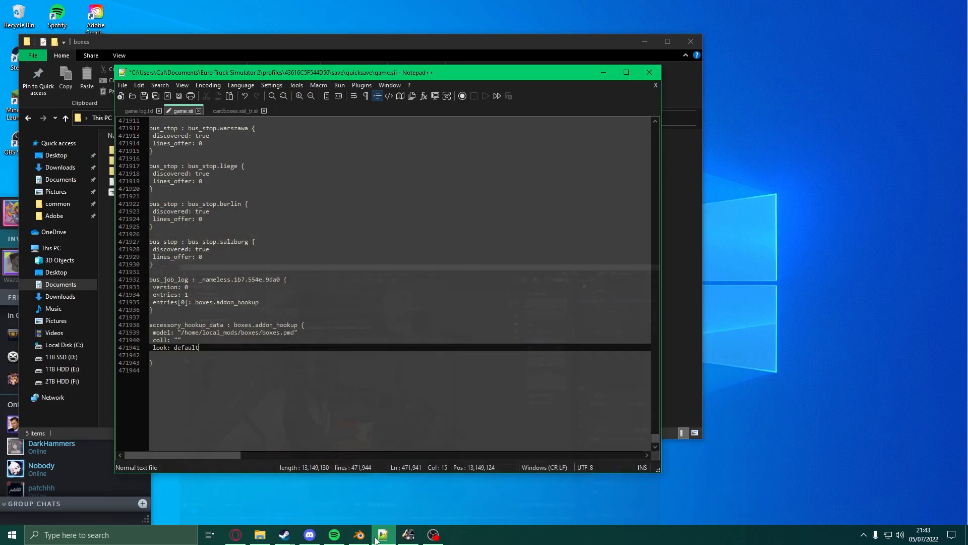
left_click(384, 537)
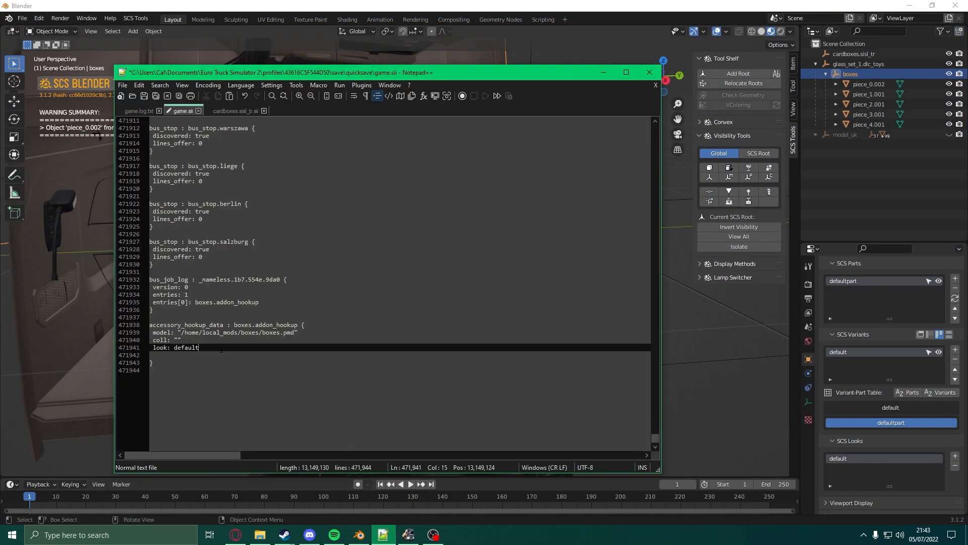
- Add the line variant: default below the look line and close the accessory_hookup_data block with a brace
key("Return")
type("vari")
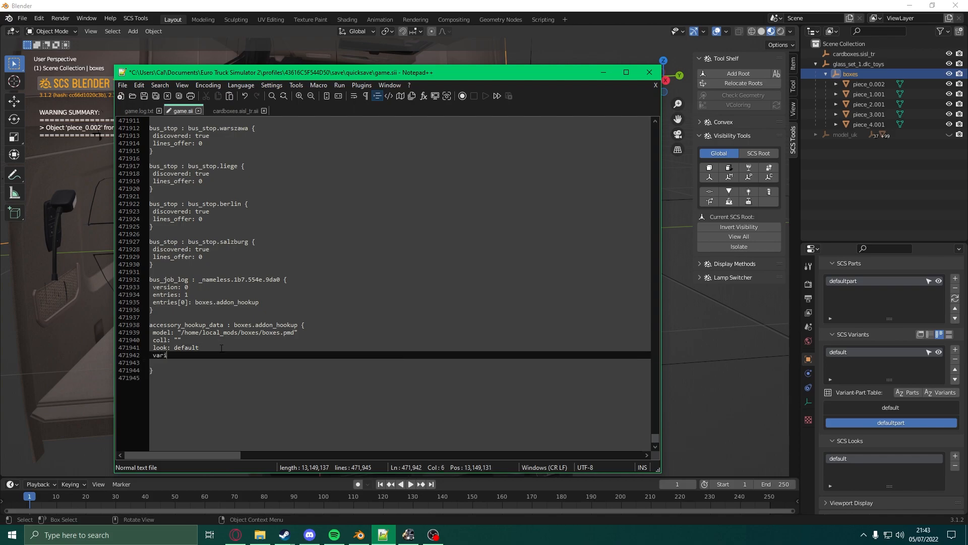
type("ant: default")
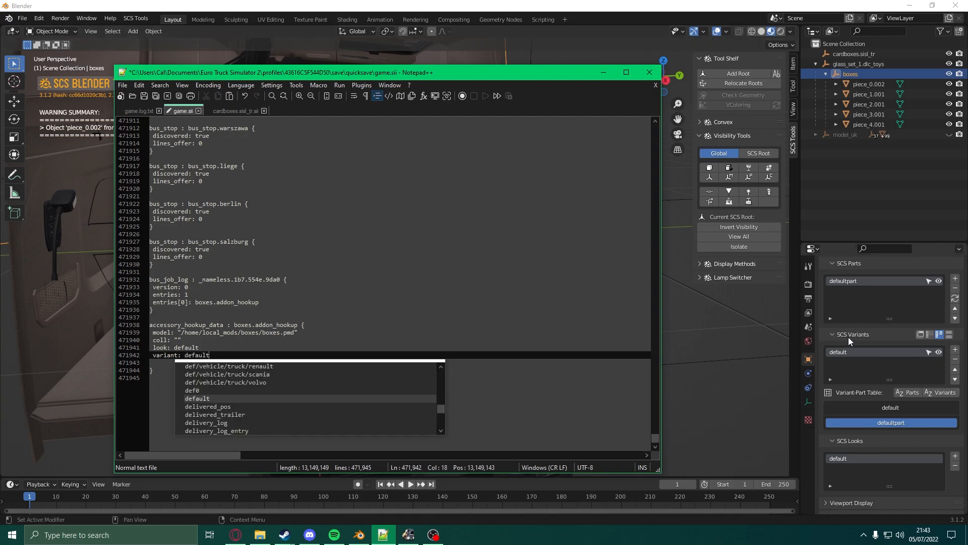
left_click(371, 310)
left_click(217, 358)
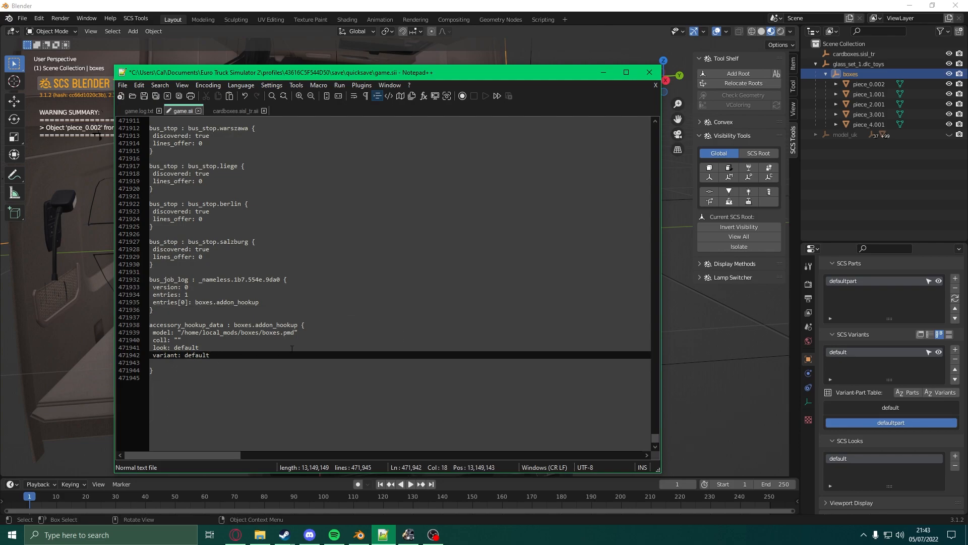
key("Return")
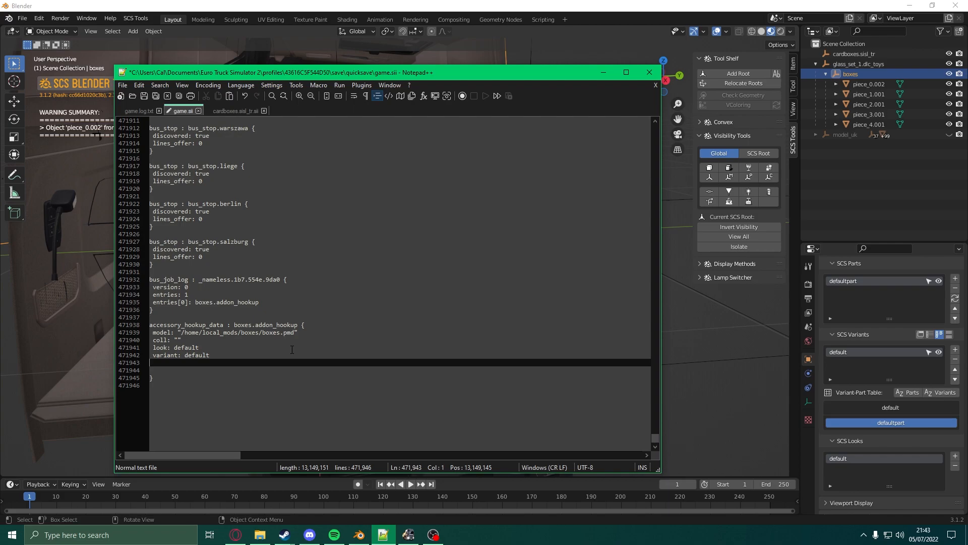
key("ctrl+End")
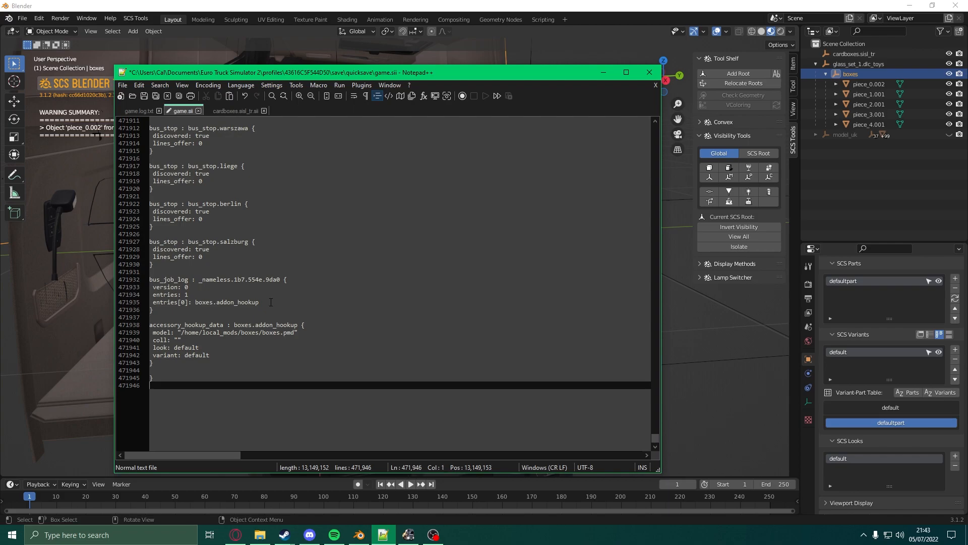
- Highlight the boxes.addon_hookup name in the entries[0] line of the bus_job_log block
left_click_drag(271, 302, 187, 294)
left_click_drag(260, 301, 205, 302)
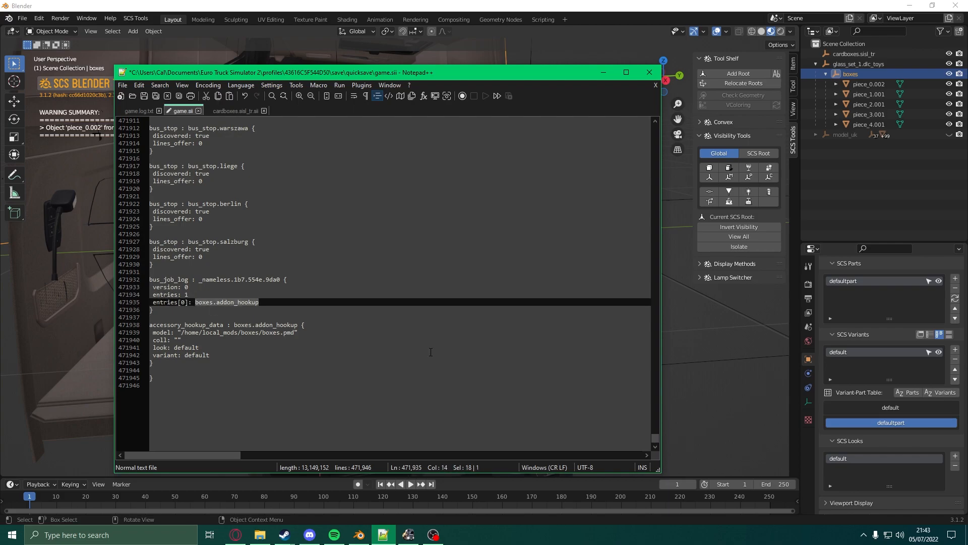
left_click(406, 344)
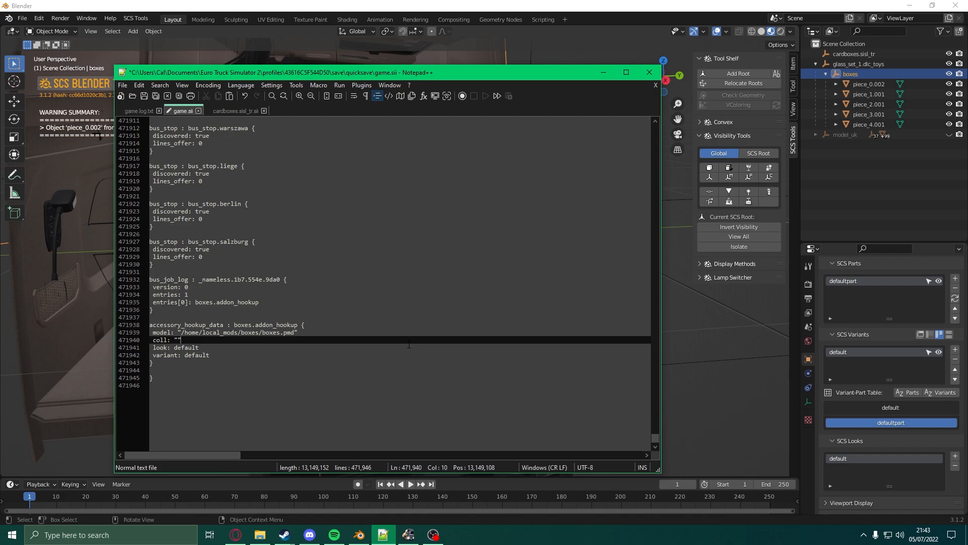
- Search game.sii for "minion" and highlight the minion01g.sisl.addon_hookup name in the slot_hookup[1] line
key("ctrl+f")
type("minion")
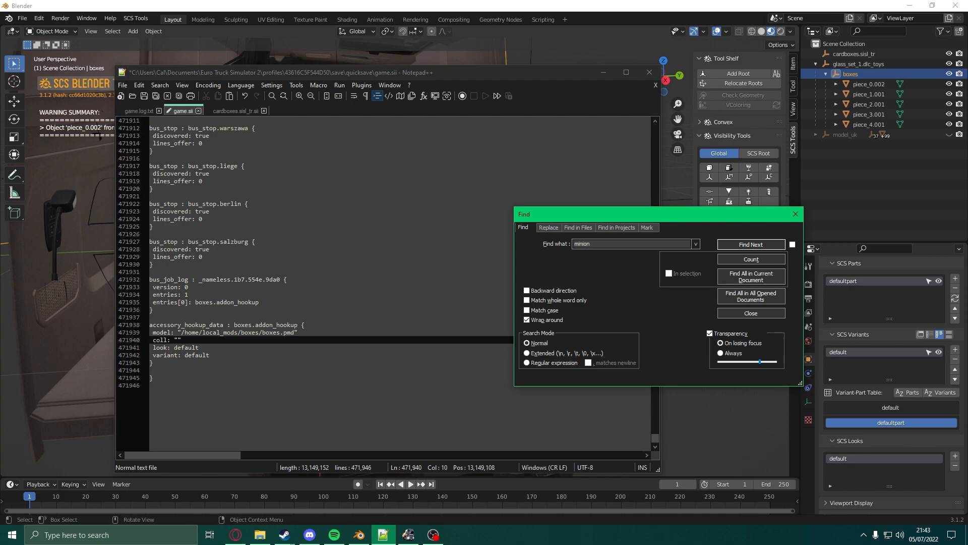
key("Return")
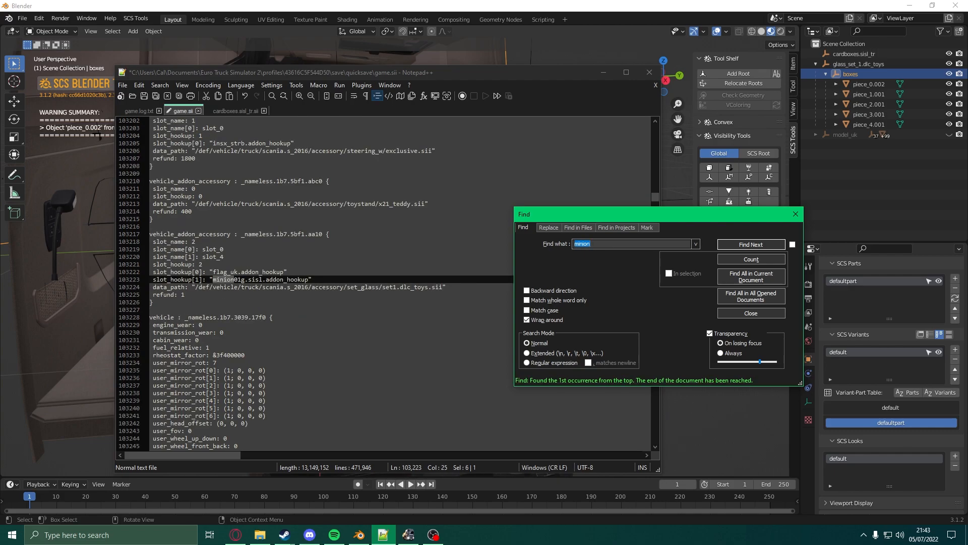
key("Escape")
left_click_drag(310, 279, 211, 280)
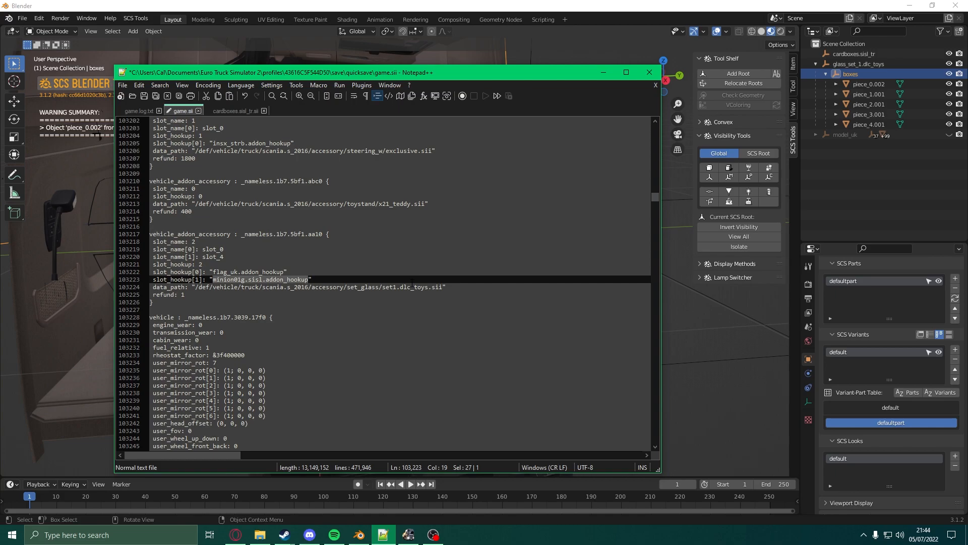
- Search game.sii for "my_truck" and select the truck's _nameless identifier on that line
key("ctrl+f")
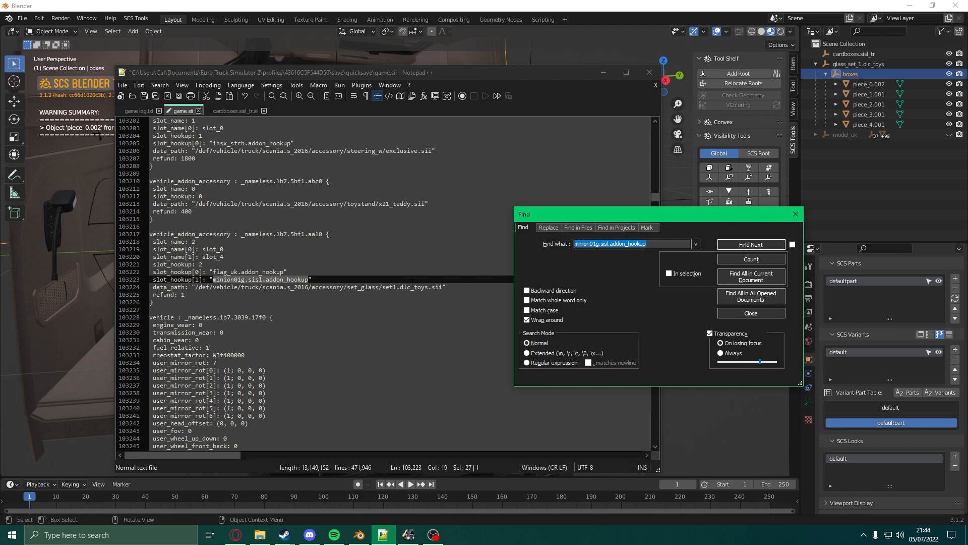
type("my")
key("Return")
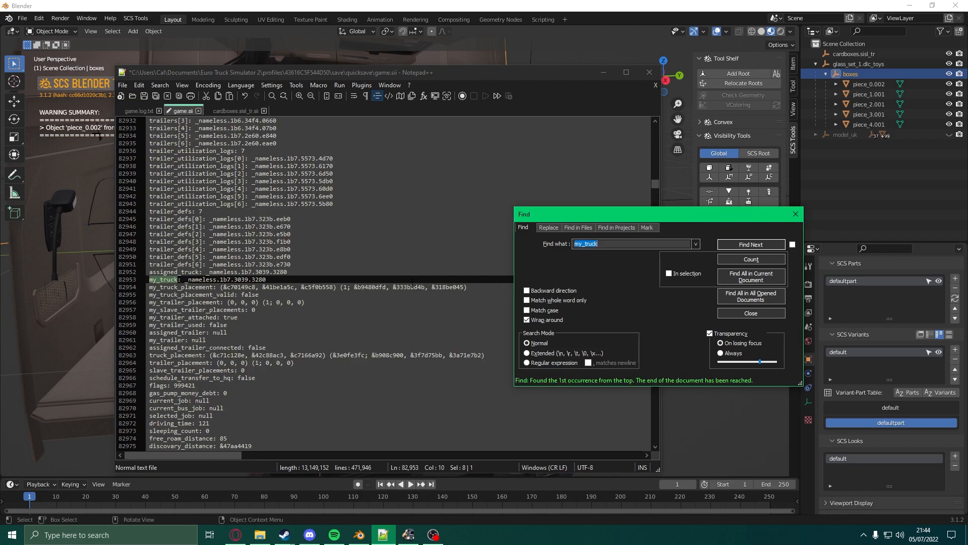
key("Escape")
left_click_drag(266, 280, 185, 279)
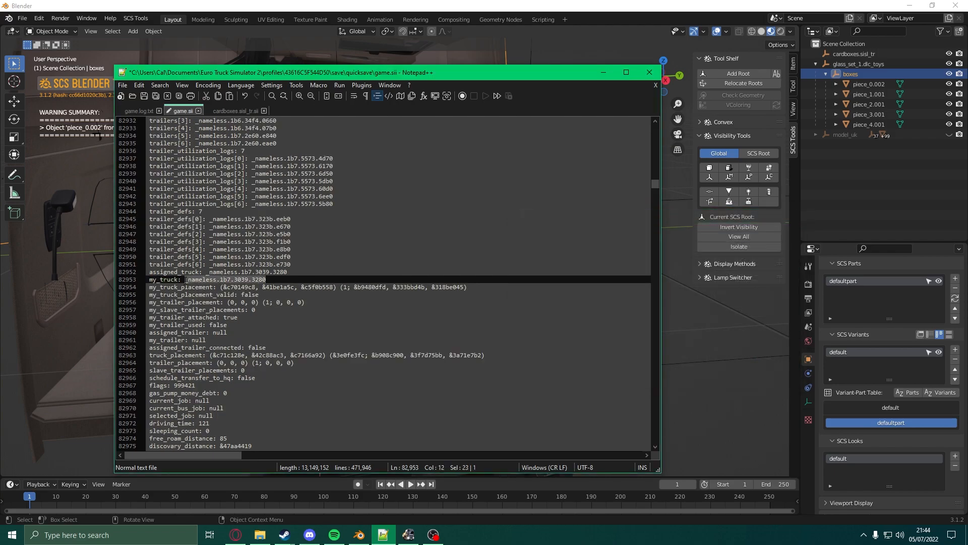
- Search for _nameless.1b7.3039.3280 until reaching the vehicle block that defines the current truck
key("ctrl+f")
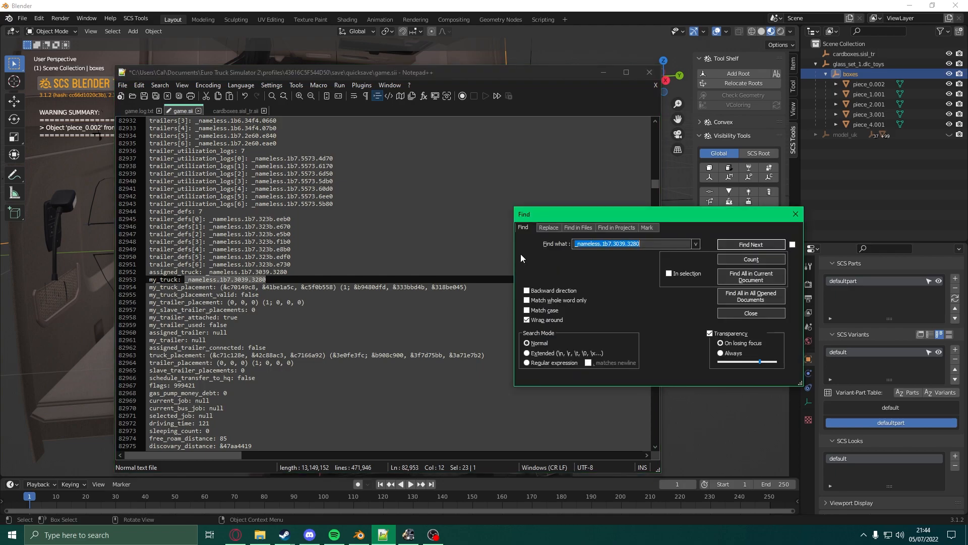
key("Return")
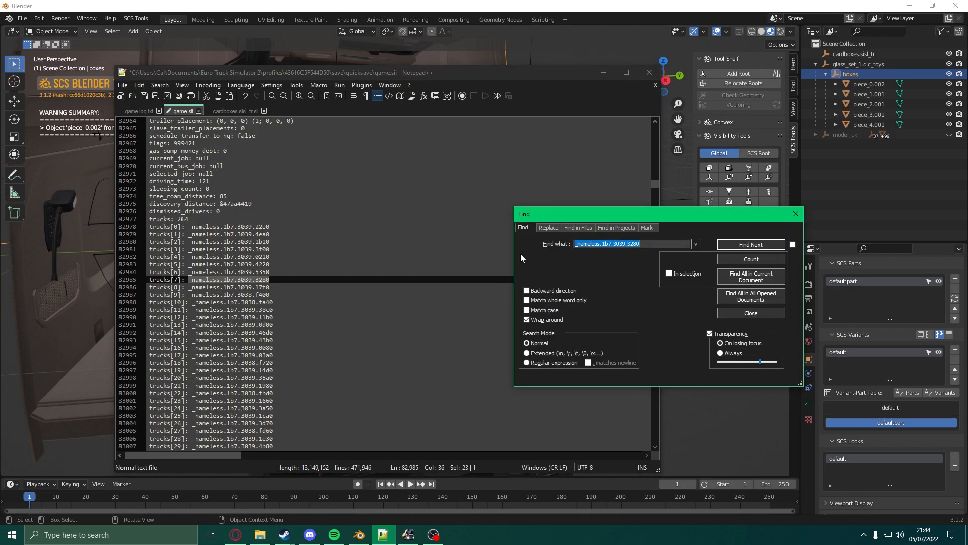
key("Return")
left_click_drag(150, 279, 273, 280)
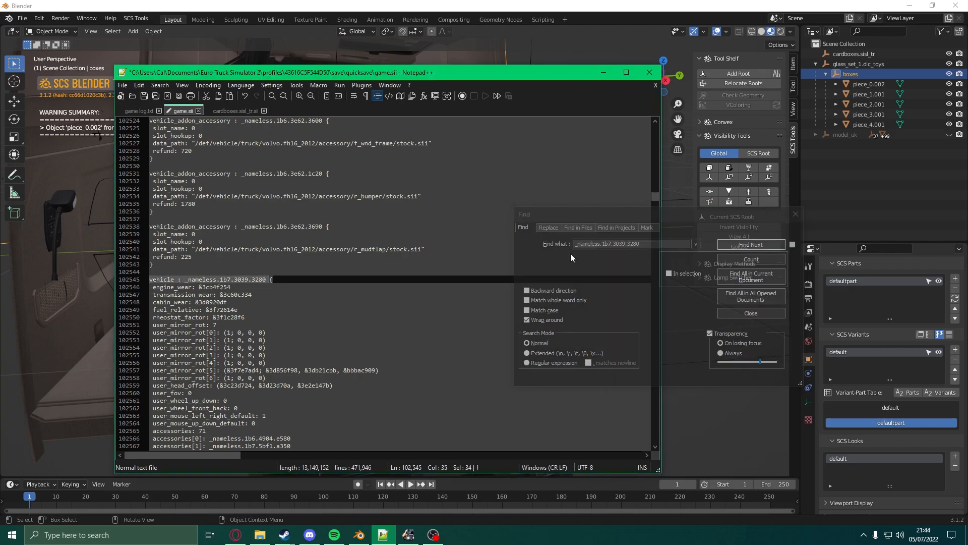
double_click(607, 244)
left_click(273, 301)
- In the truck's set_glass accessory block, replace minion01g.sisl with boxes so slot_hookup[1] reads "boxes.addon_hookup"
scroll(272, 286, "down", 20)
scroll(273, 285, "down", 20)
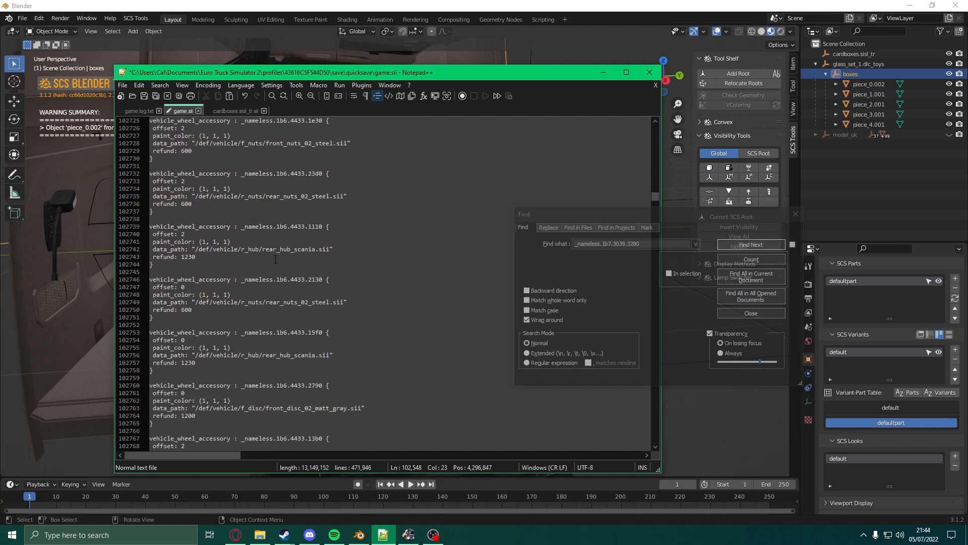
scroll(275, 259, "down", 20)
scroll(242, 248, "down", 20)
scroll(300, 224, "down", 20)
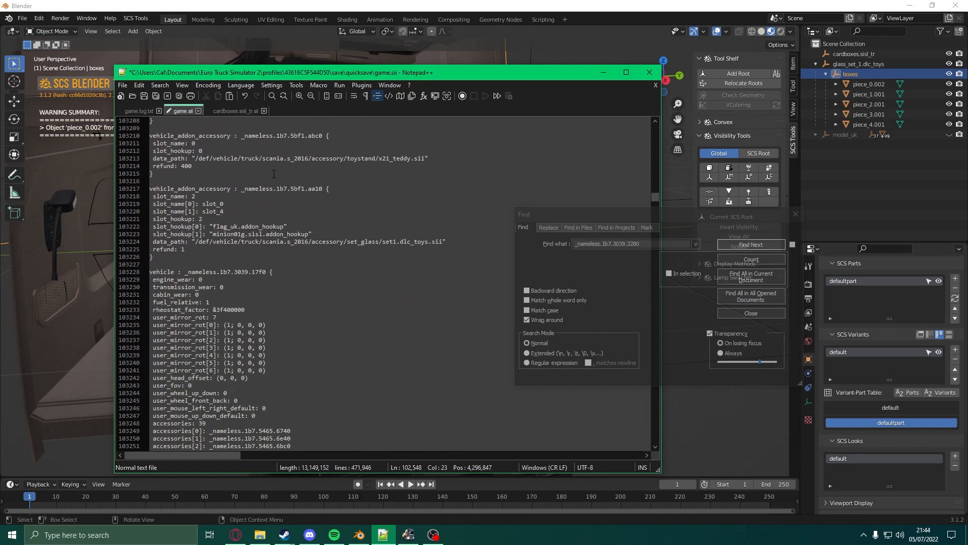
scroll(274, 174, "down", 20)
scroll(283, 242, "up", 20)
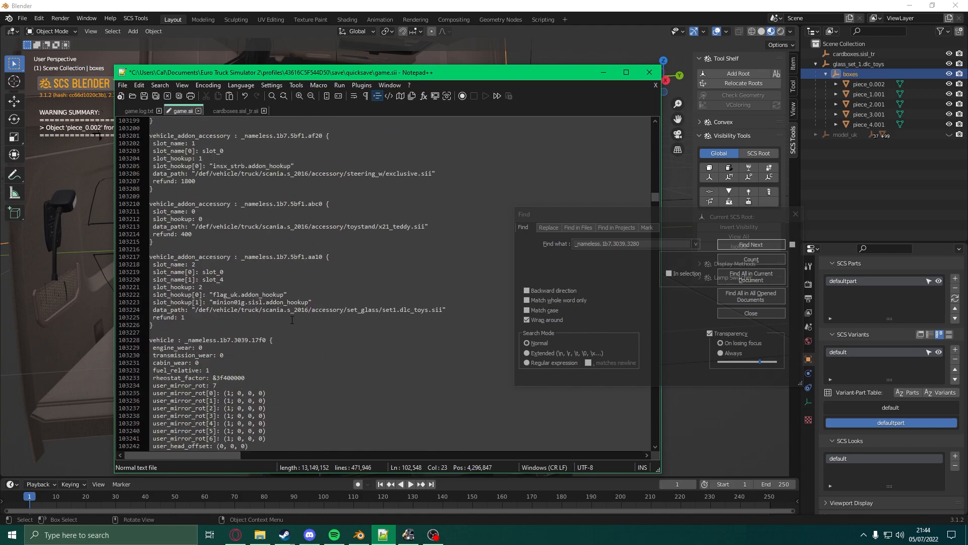
left_click(283, 309)
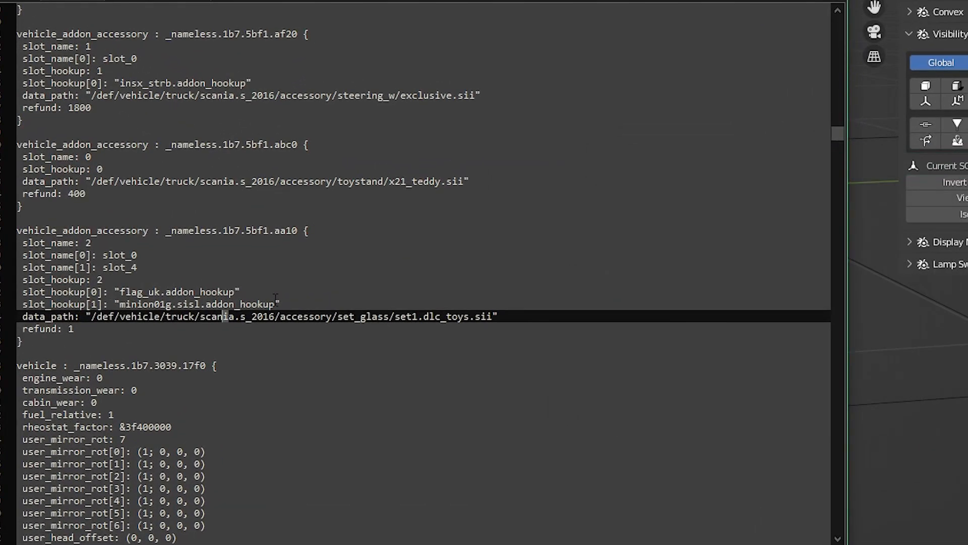
left_click_drag(201, 306, 117, 305)
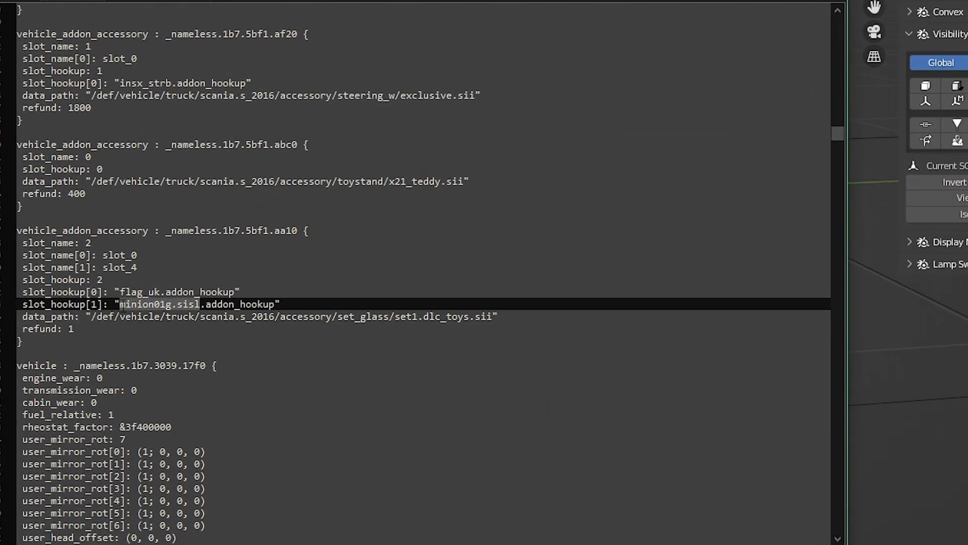
type("box")
key("Return")
left_click(297, 249)
- Set the slot_name[1] value in the set_glass accessory block to slot_1
left_click(101, 292)
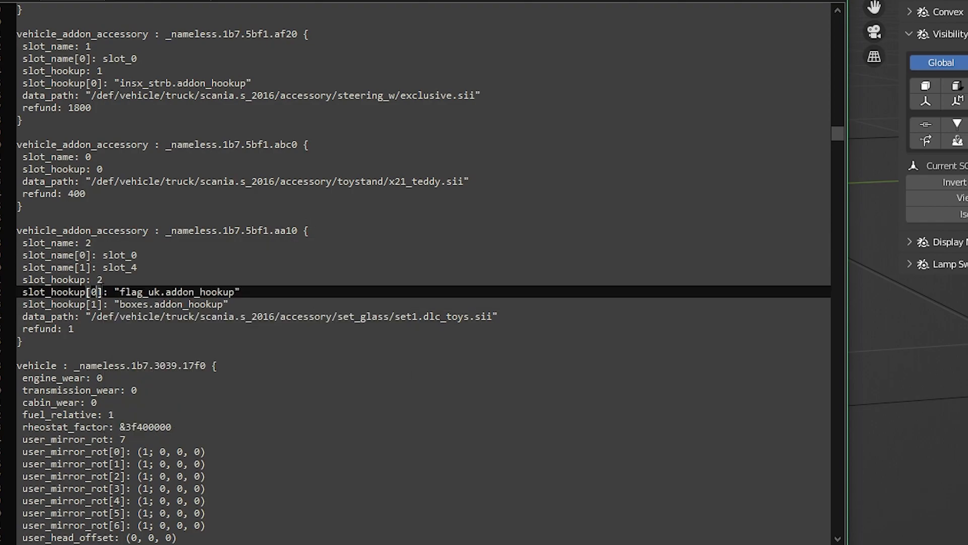
left_click(155, 266)
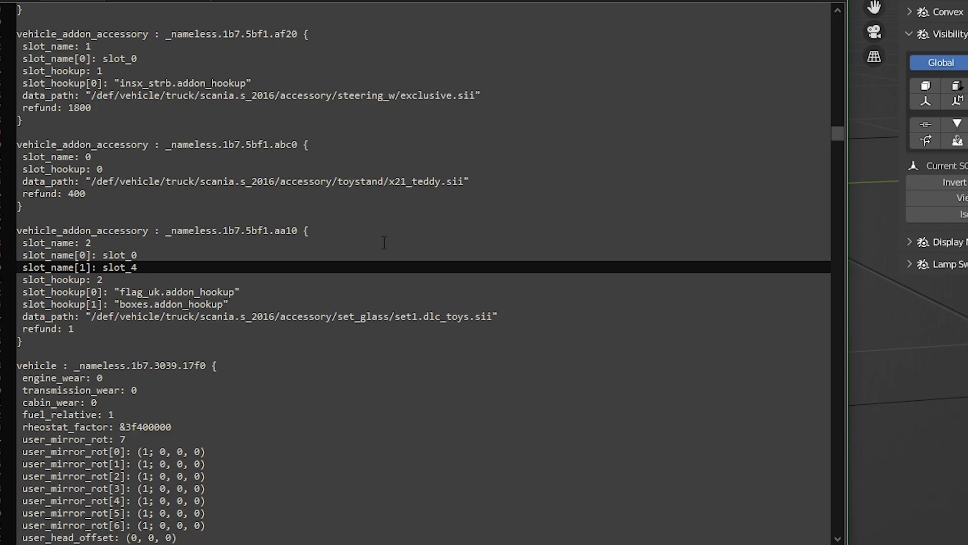
key("BackSpace")
type("1")
key("Escape")
key("Up")
- Compare the index numbers of the slot_name[1] and slot_hookup[1] lines in the set_glass accessory block
left_click_drag(239, 304, 16, 305)
left_click(10, 304)
left_click(154, 316)
left_click_drag(24, 267, 88, 267)
triple_click(87, 269)
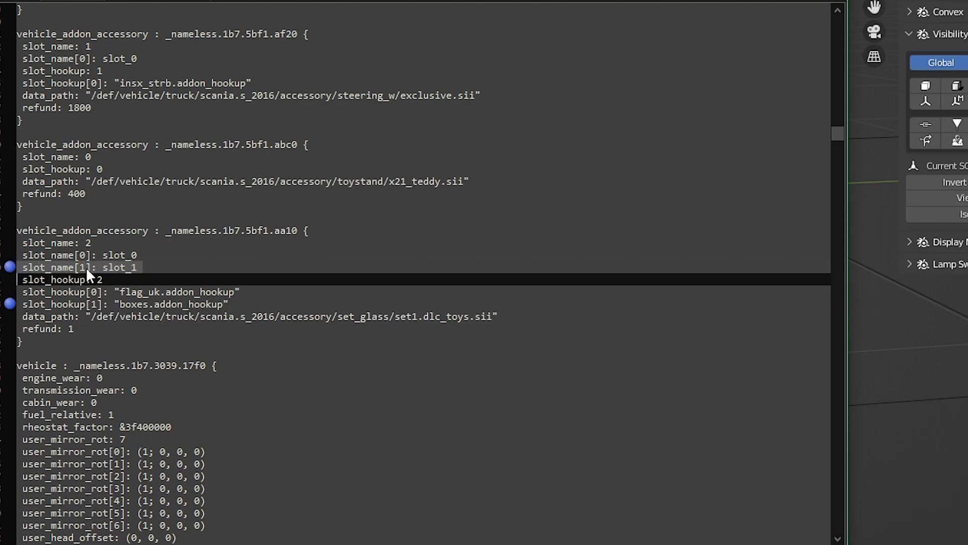
double_click(82, 267)
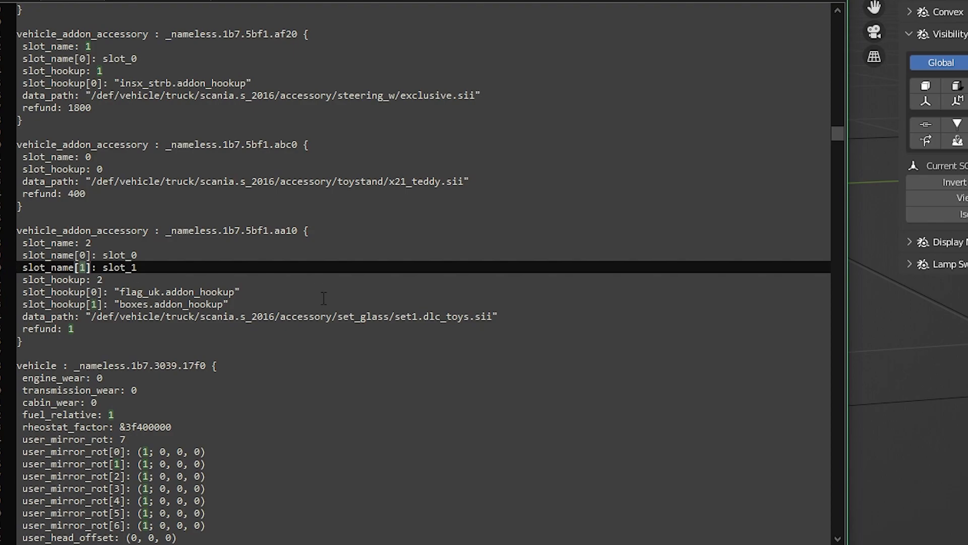
- Save game.sii, switch to Euro Truck Simulator 2 and open the console inside the reloaded quicksave's cabin
left_click(324, 298)
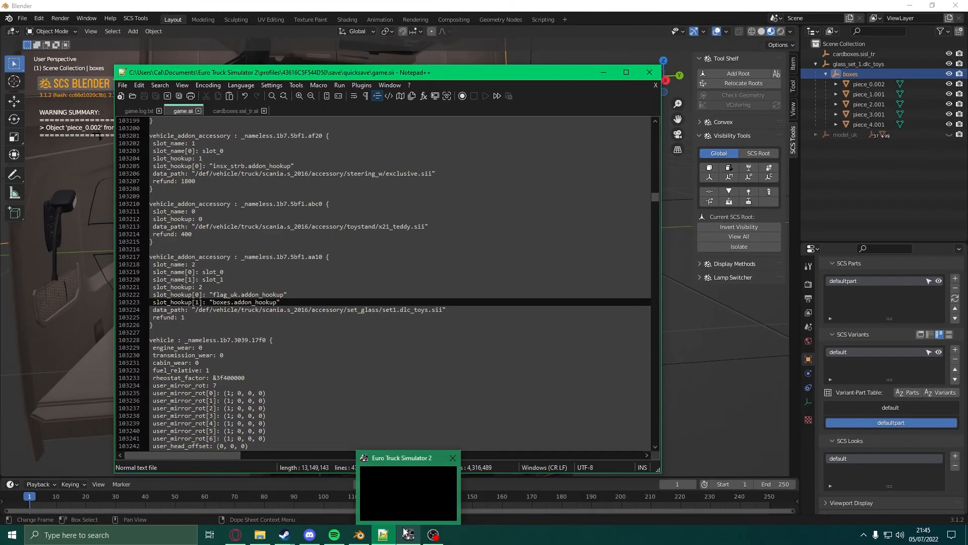
left_click(405, 531)
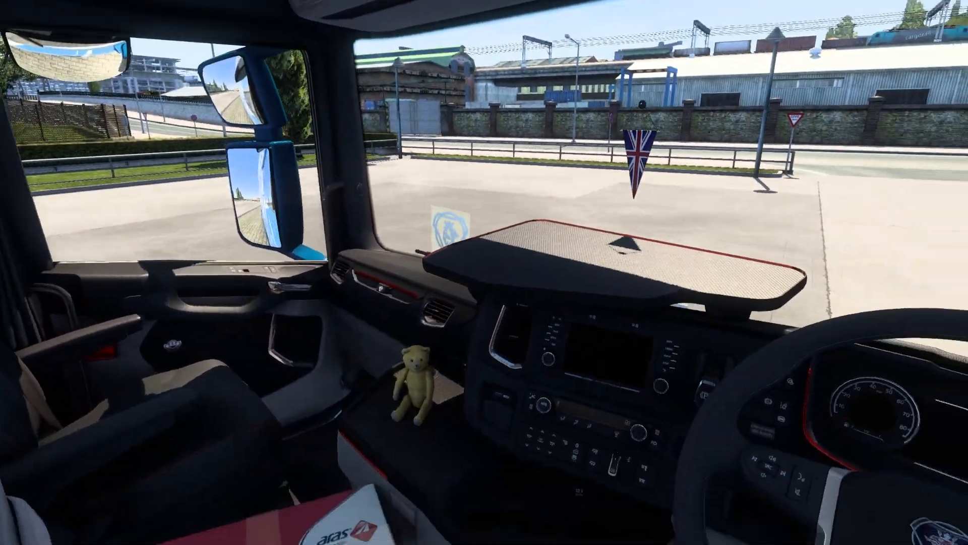
key("grave")
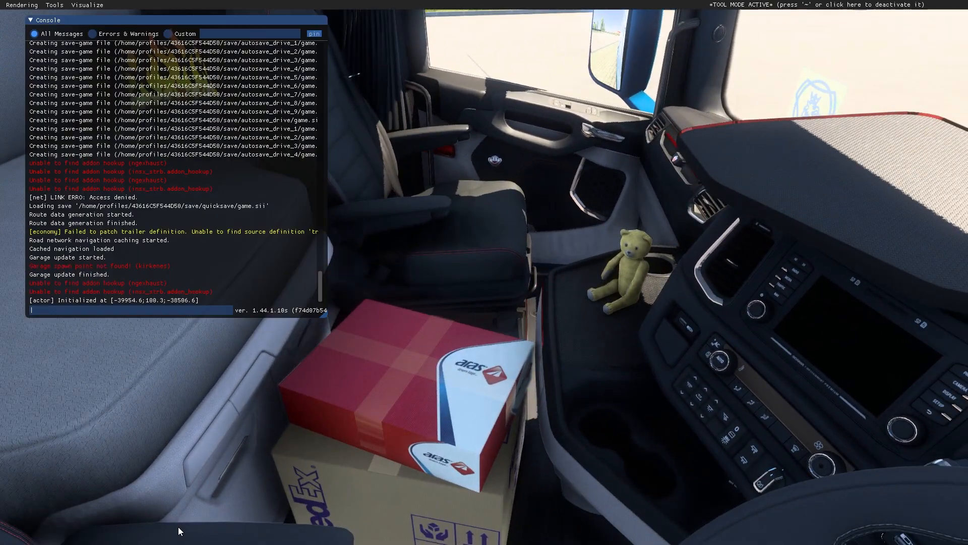